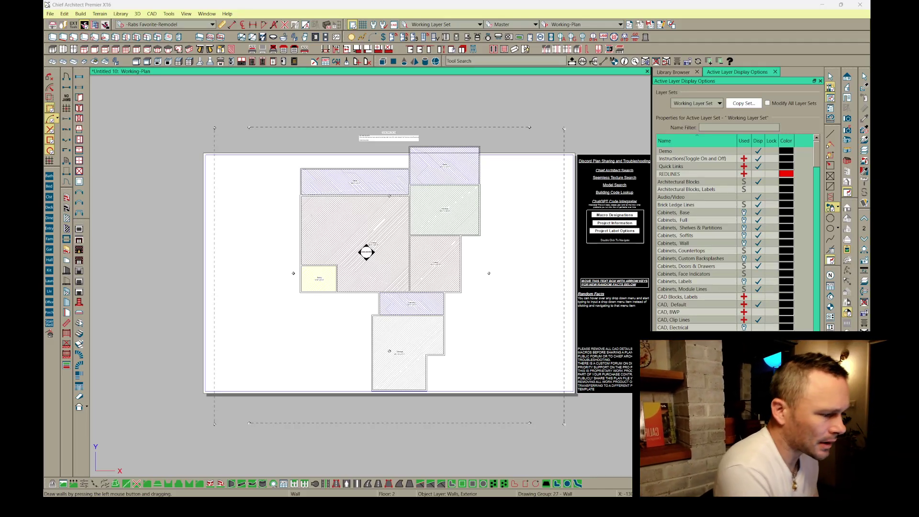
Examine the floor 2 space planning layout around the wide deck box and its neighbouring rooms.
scroll(376, 110, "up", 3)
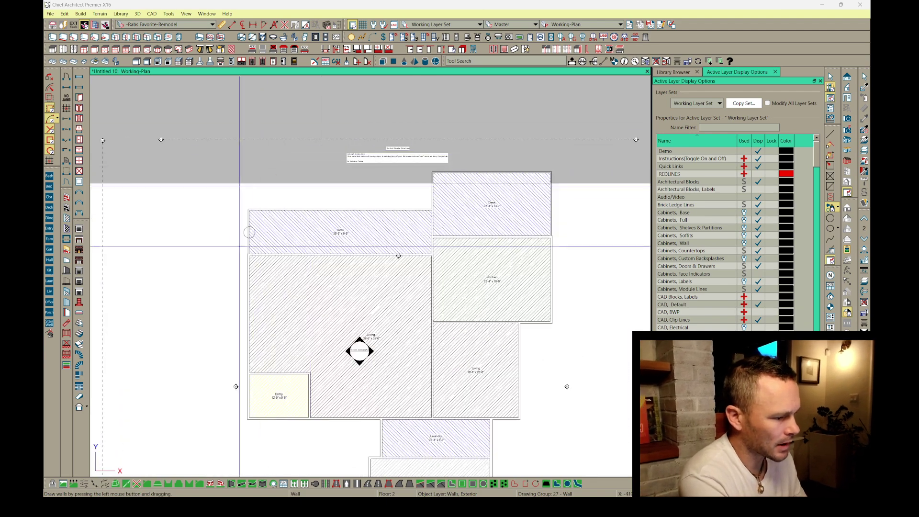
left_click(264, 239)
scroll(263, 238, "up", 3)
scroll(249, 245, "down", 1)
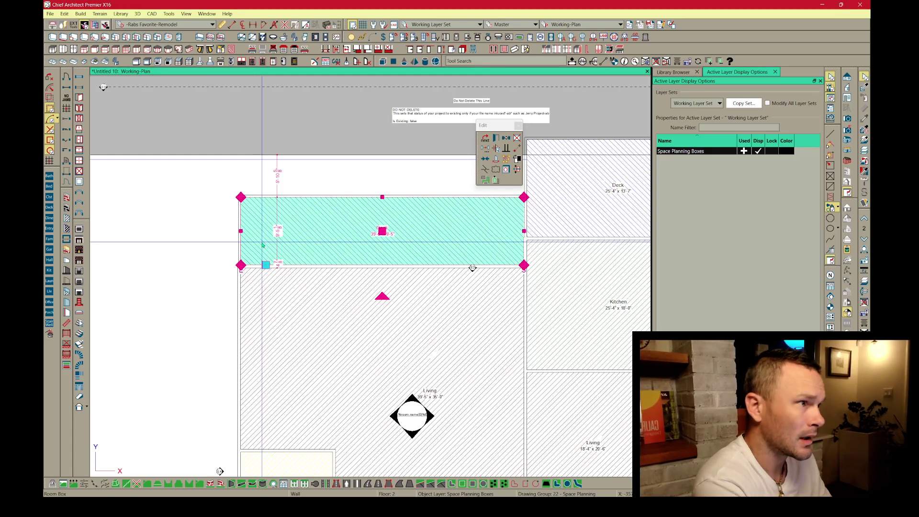
scroll(263, 245, "down", 4)
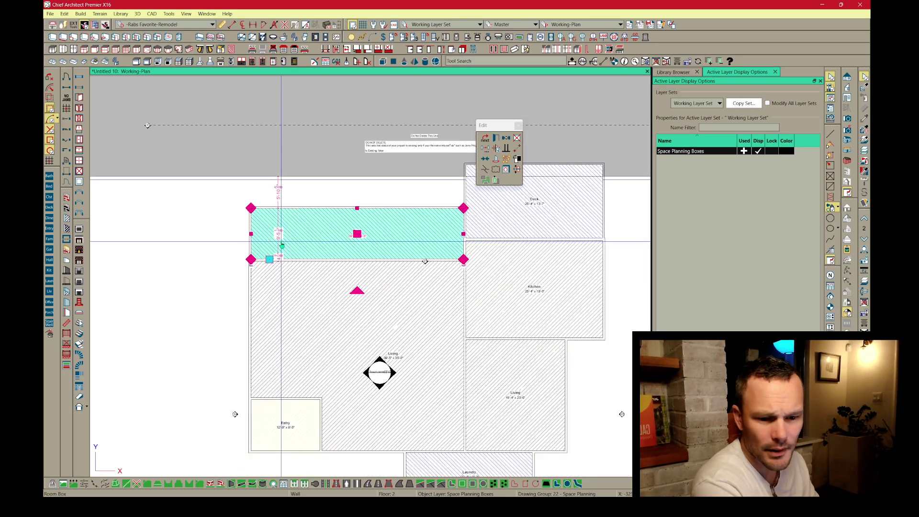
scroll(581, 270, "down", 1)
left_click_drag(581, 270, 485, 268)
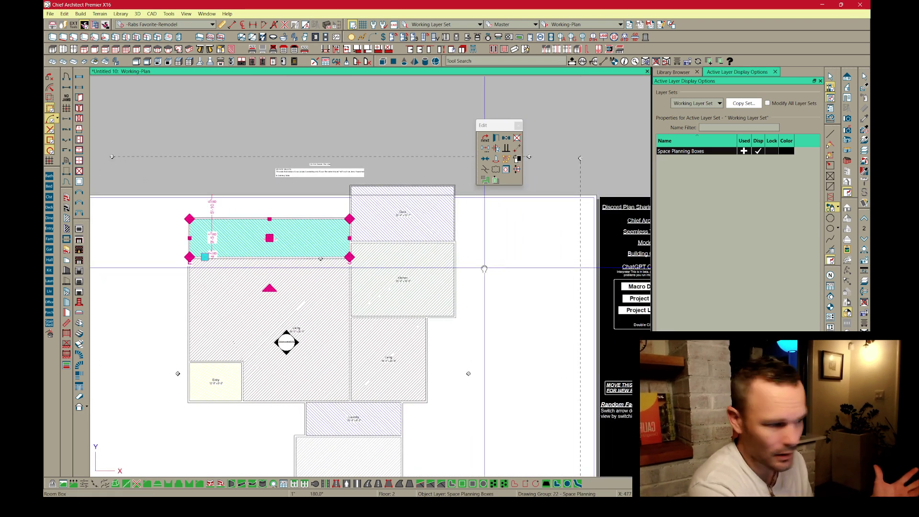
scroll(351, 232, "up", 5)
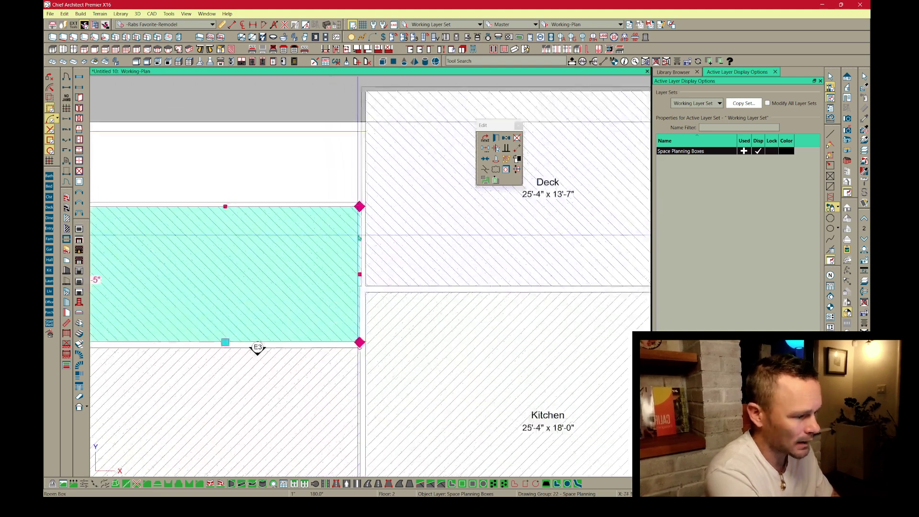
scroll(362, 243, "down", 5)
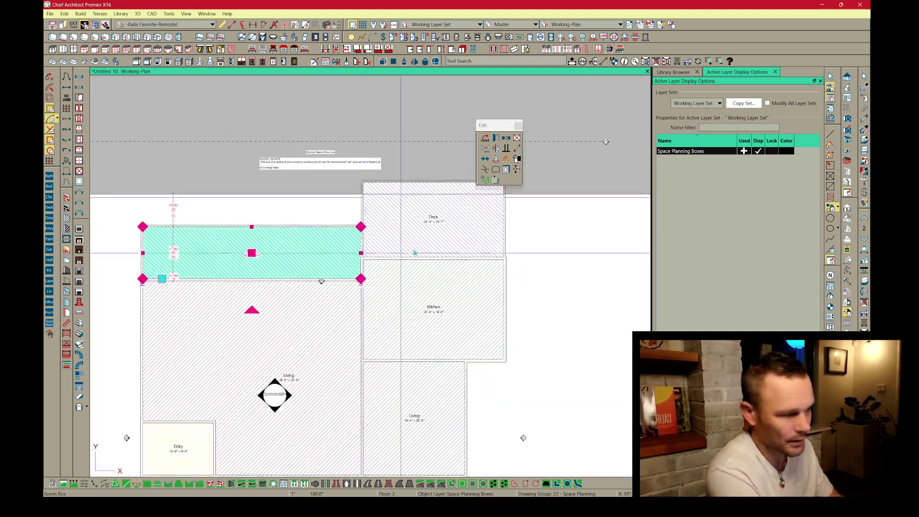
scroll(343, 305, "down", 1)
middle_click_drag(344, 303, 363, 257)
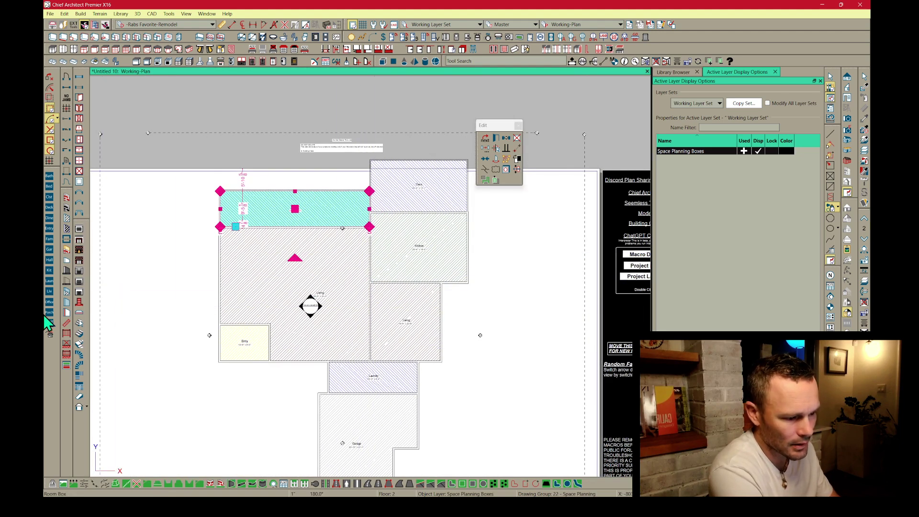
Build the house walls from the arranged room boxes and display a perspective overview of the entire house.
left_click(49, 334)
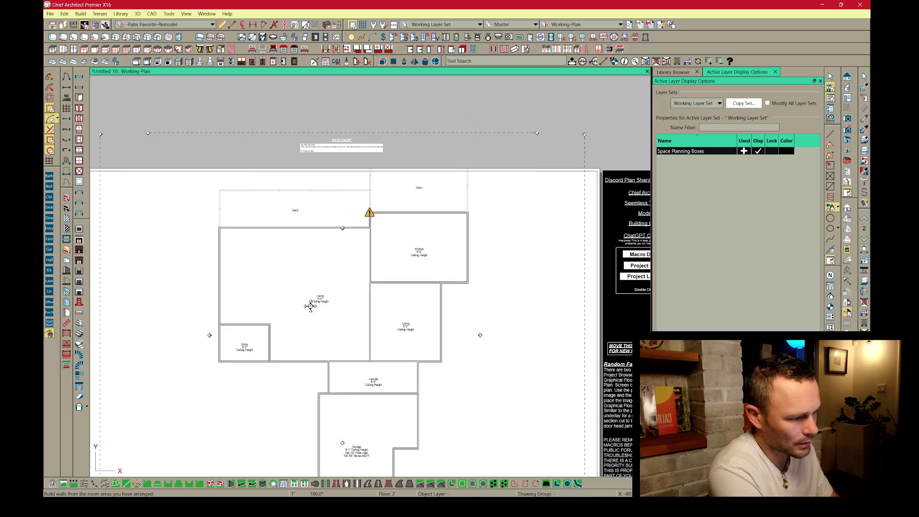
key("Page_Down")
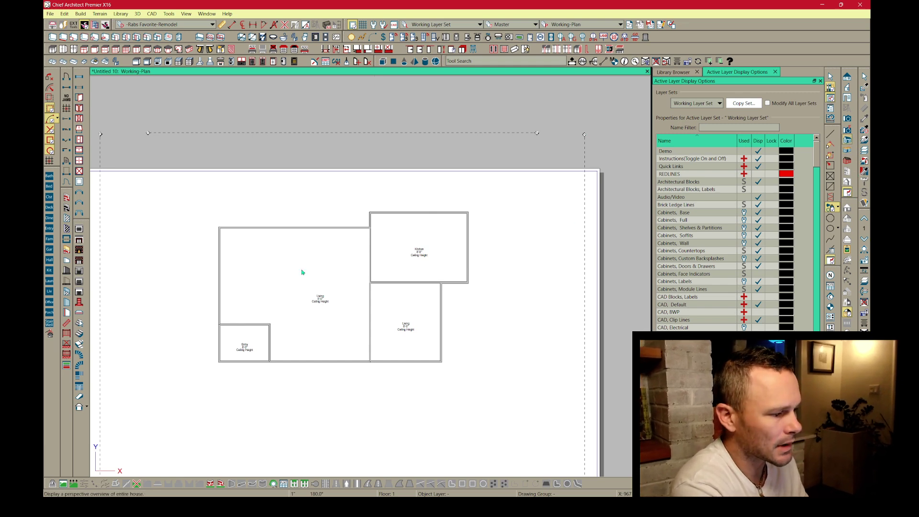
scroll(301, 272, "up", 5)
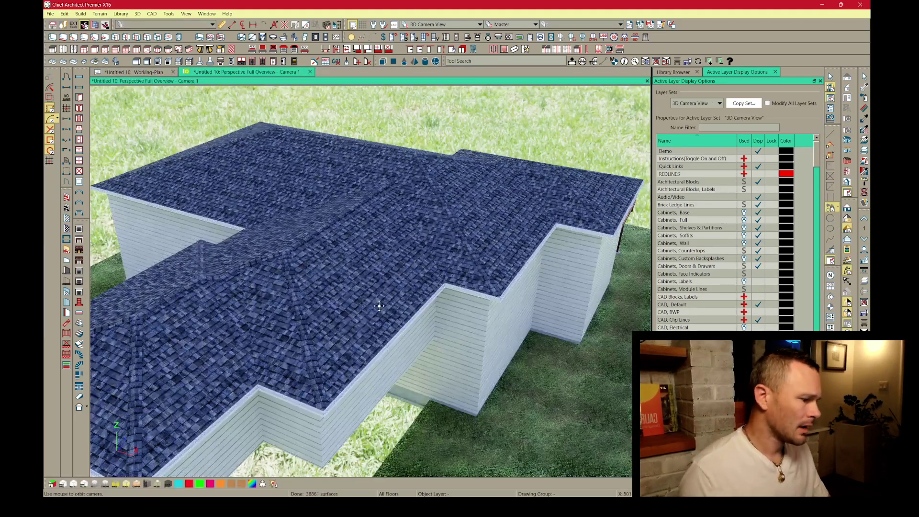
Turn the exterior wall behind the projecting deck into a gable wall.
left_click_drag(450, 315, 408, 282)
left_click(407, 281)
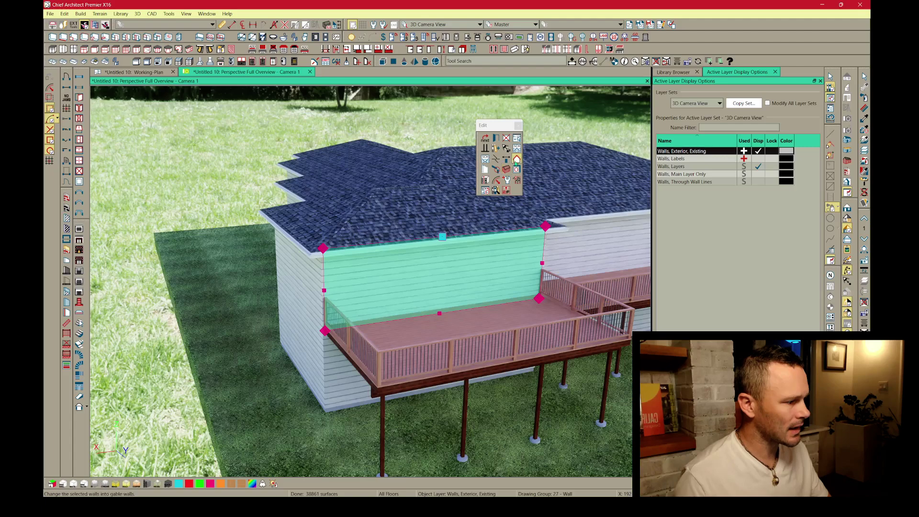
left_click(517, 160)
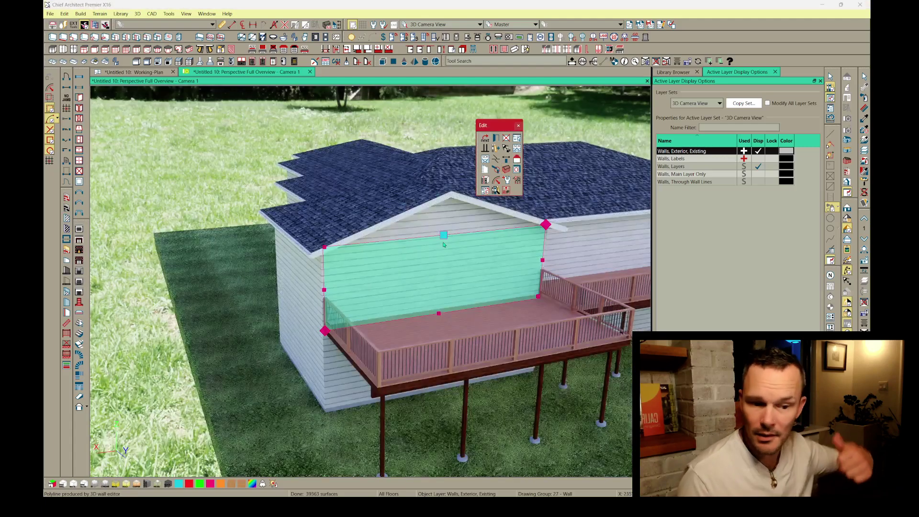
Turn two exterior walls on the garage wing of the house into gable walls.
left_click_drag(443, 244, 452, 276)
left_click(461, 269)
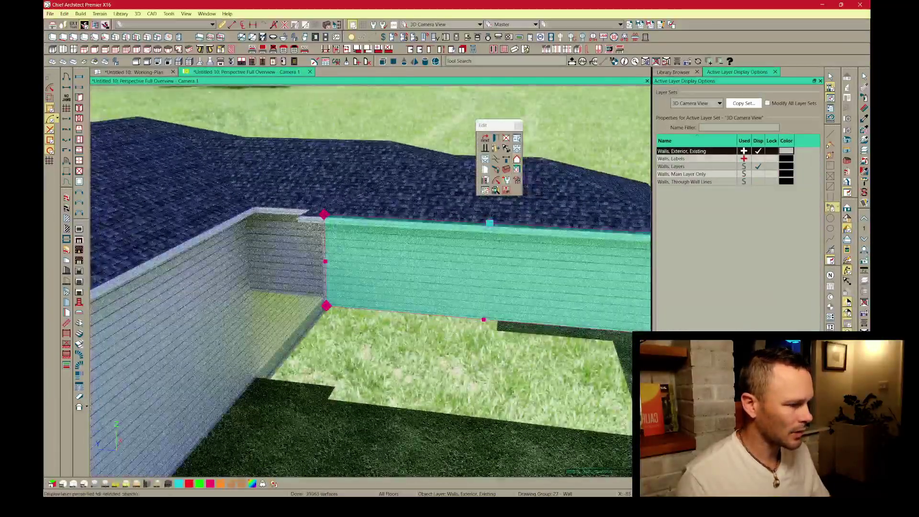
left_click(517, 160)
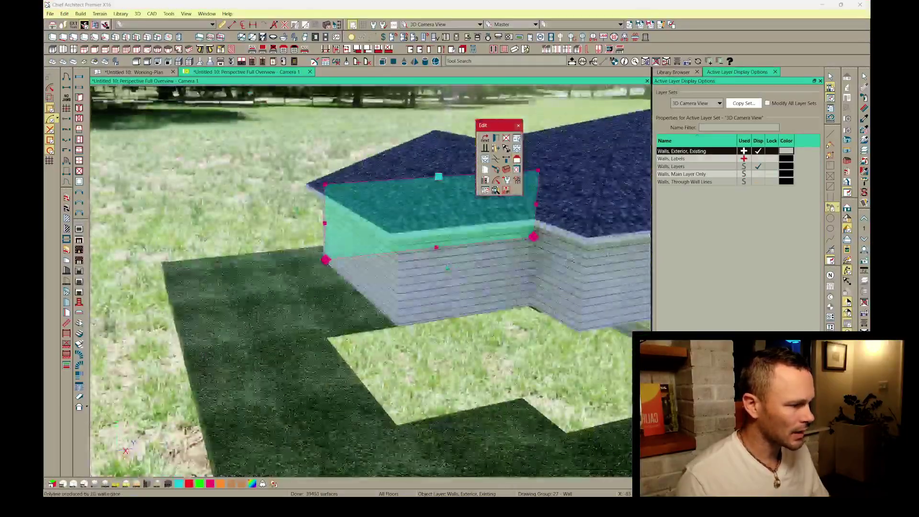
left_click(456, 264)
left_click(518, 164)
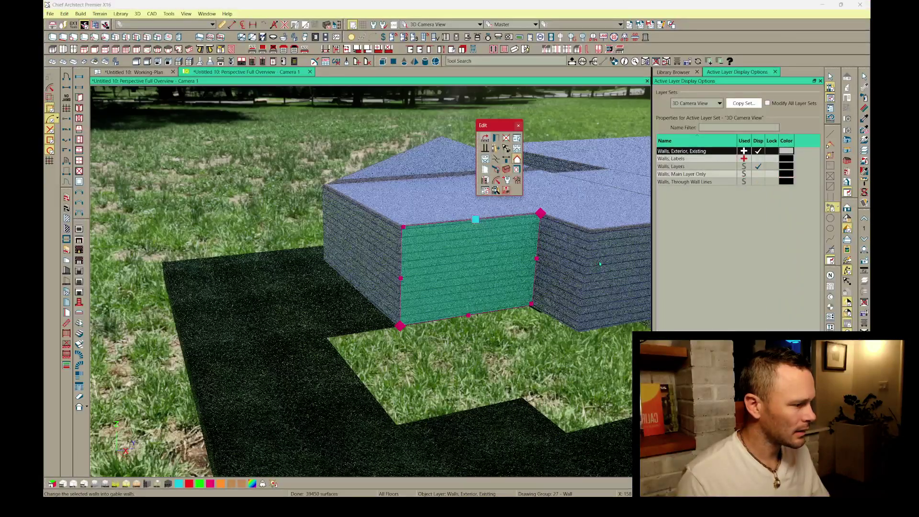
Turn the neighbouring exterior wall in front of the garage wing's roof into a gable wall.
left_click(601, 264)
middle_click_drag(598, 265, 402, 259)
left_click(519, 161)
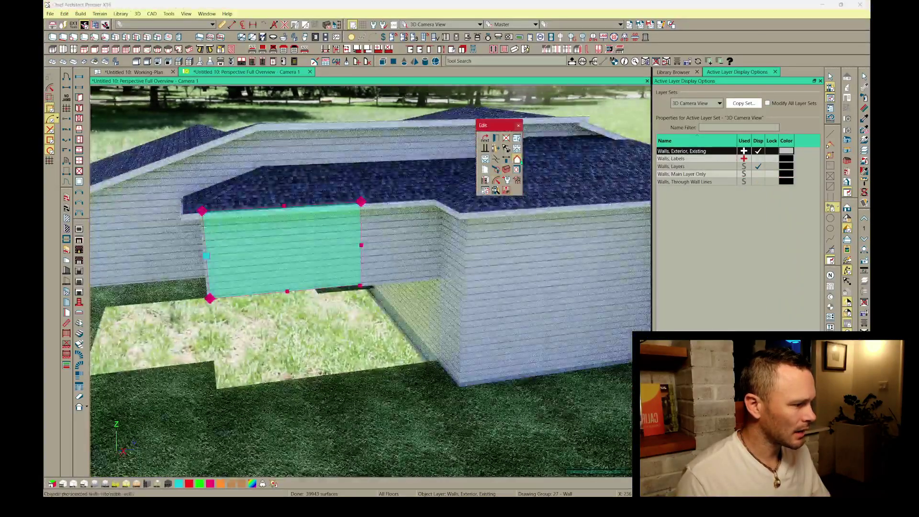
left_click(517, 158)
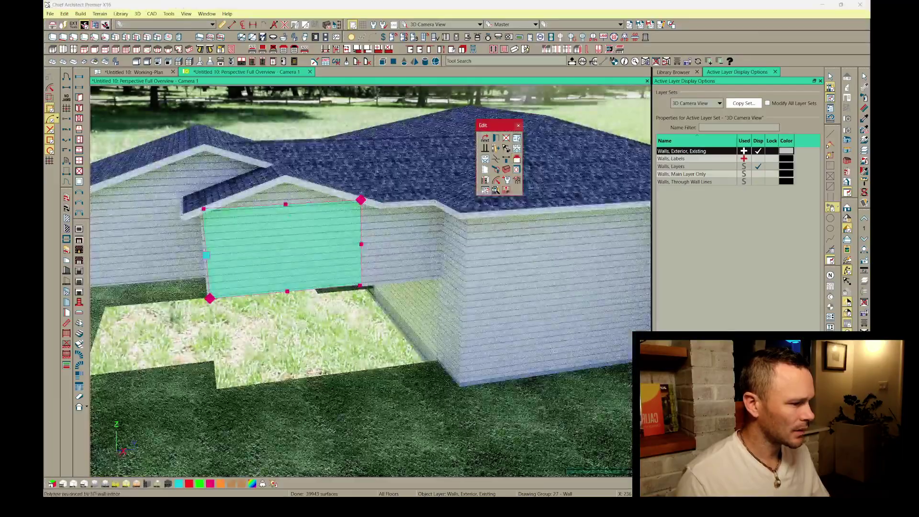
scroll(304, 214, "down", 1)
middle_click_drag(305, 214, 382, 205)
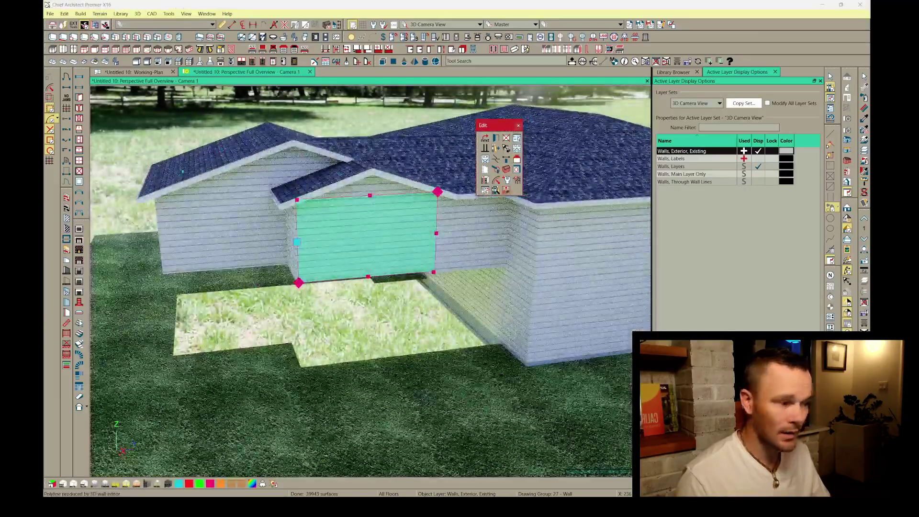
Turn the upper exterior side wall beside the projecting kitchen volume into a gable wall.
middle_click_drag(517, 225, 309, 224)
left_click(397, 221)
middle_click_drag(398, 221, 271, 223)
mouse_move(380, 256)
middle_mouse_down()
mouse_move(149, 268)
mouse_move(431, 259)
mouse_move(373, 252)
mouse_move(321, 215)
mouse_move(299, 221)
middle_mouse_up()
left_click(334, 265)
left_click(517, 160)
left_click(330, 259)
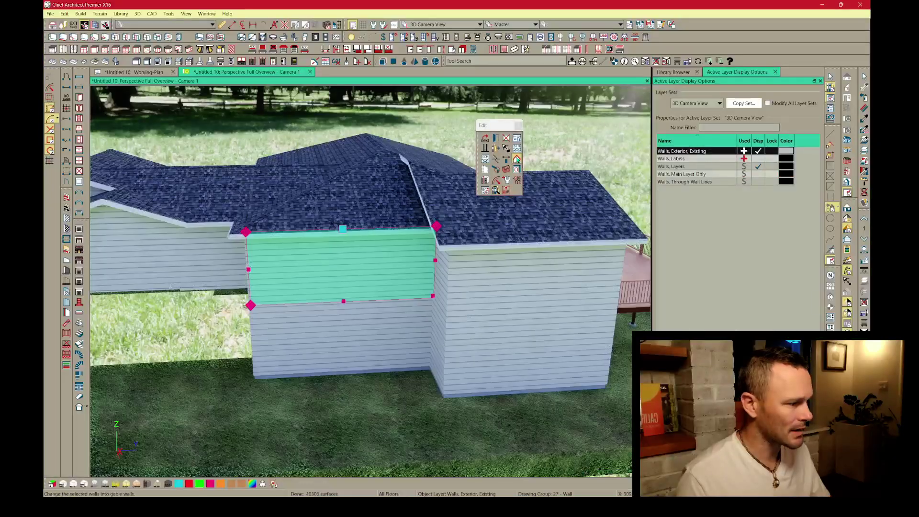
left_click(517, 160)
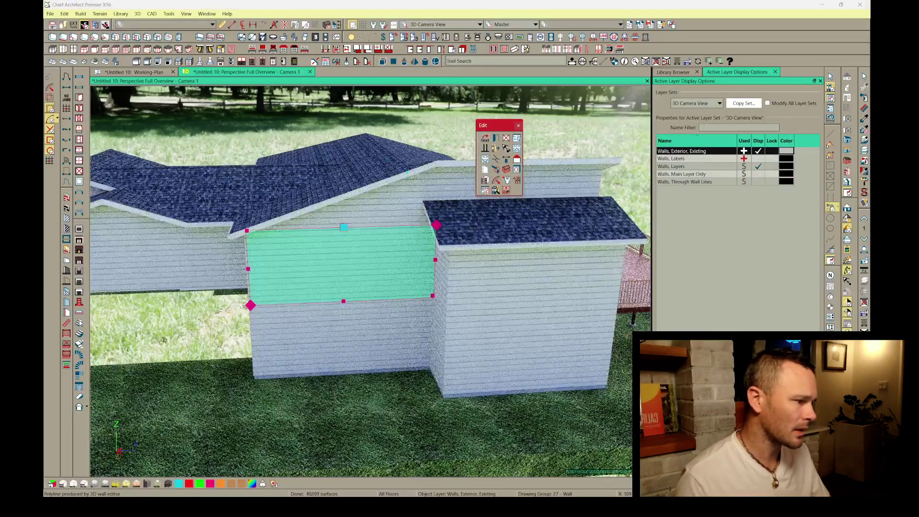
Return to the floor 2 plan and switch it to the Working-Roofs Only plan view.
middle_click_drag(574, 256, 428, 300)
key("Left")
key("Left")
key("Left")
key("Left")
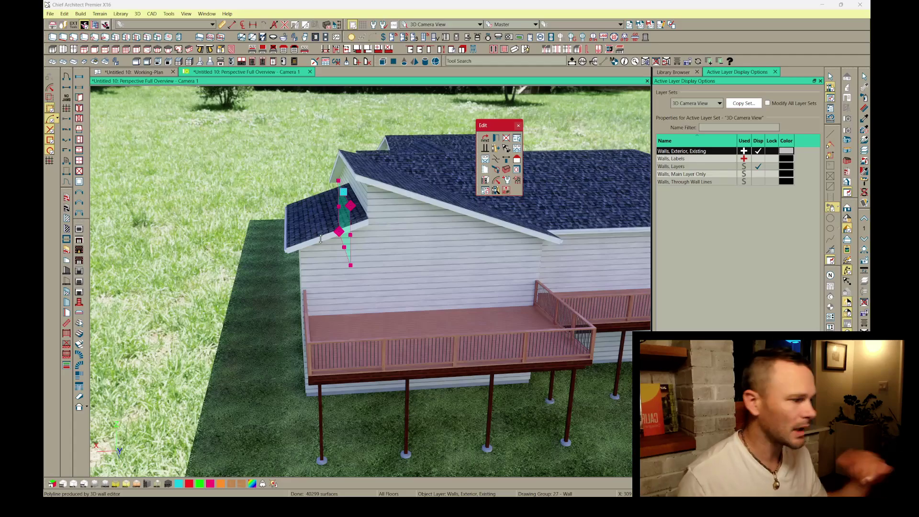
middle_click_drag(555, 239, 422, 272)
left_click(134, 72)
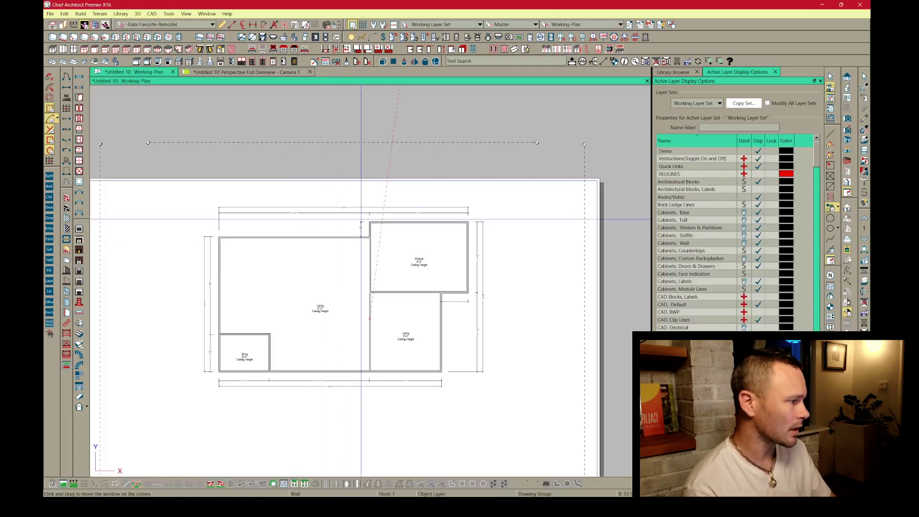
key("Page_Up")
scroll(347, 235, "up", 3)
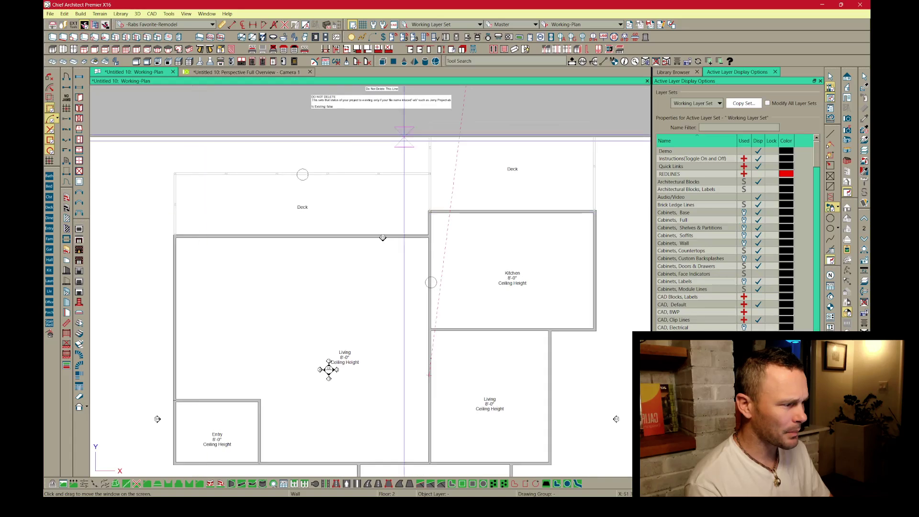
left_click(584, 24)
left_click(572, 74)
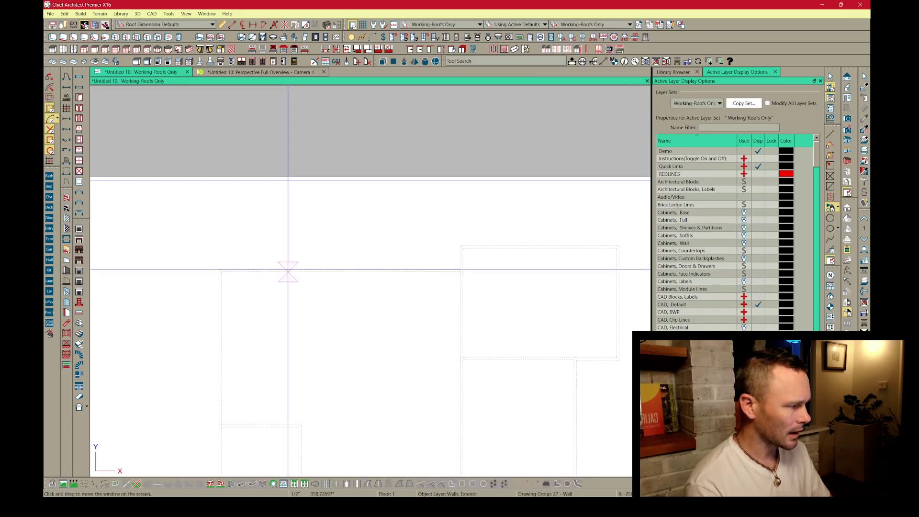
scroll(246, 258, "up", 3)
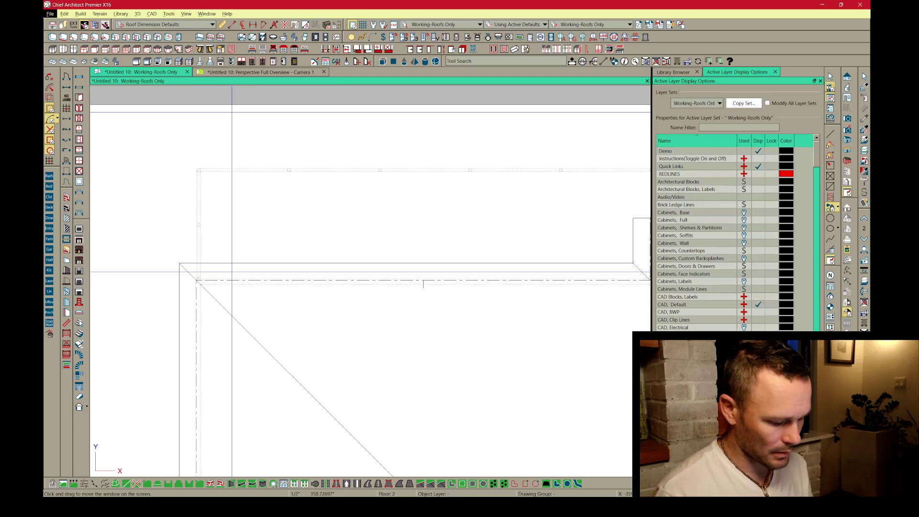
key("alt+b")
key("r")
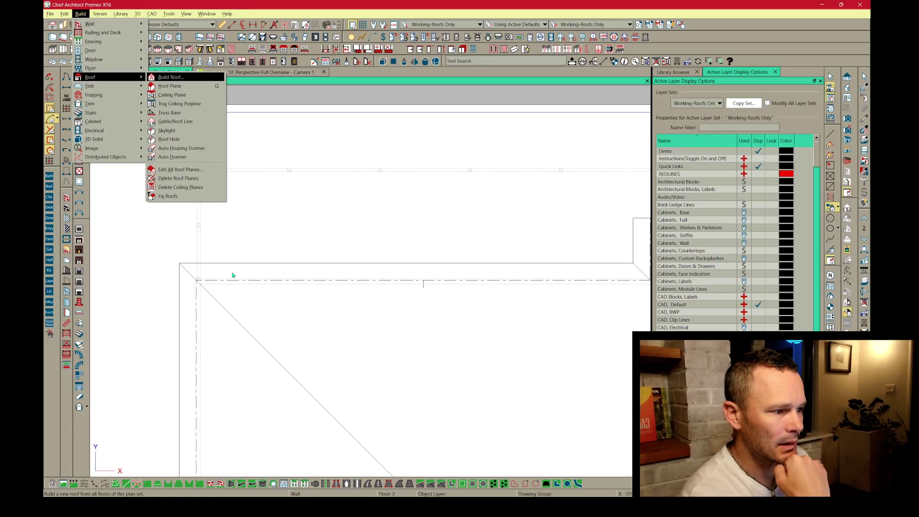
left_click(232, 275)
left_click(237, 282)
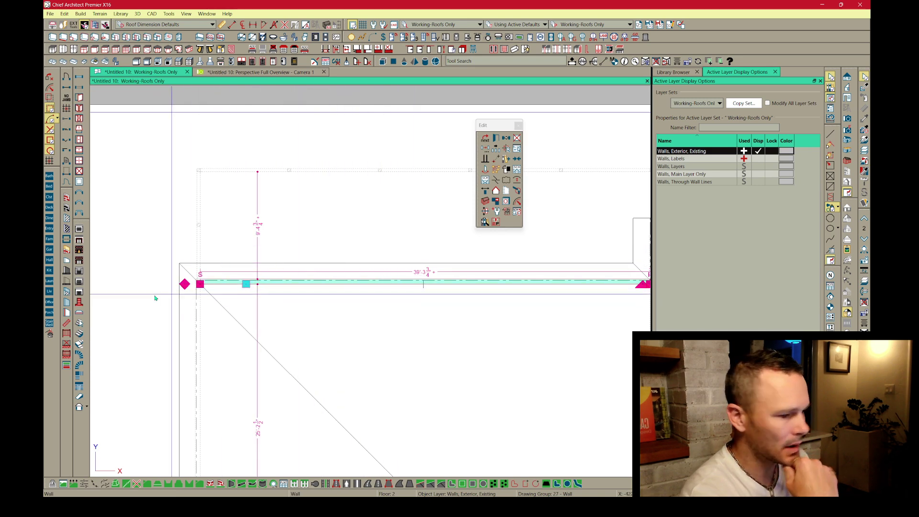
Place a window in the exterior wall along the wide deck and add a gable over it with the default pitch and overhang.
left_click(79, 76)
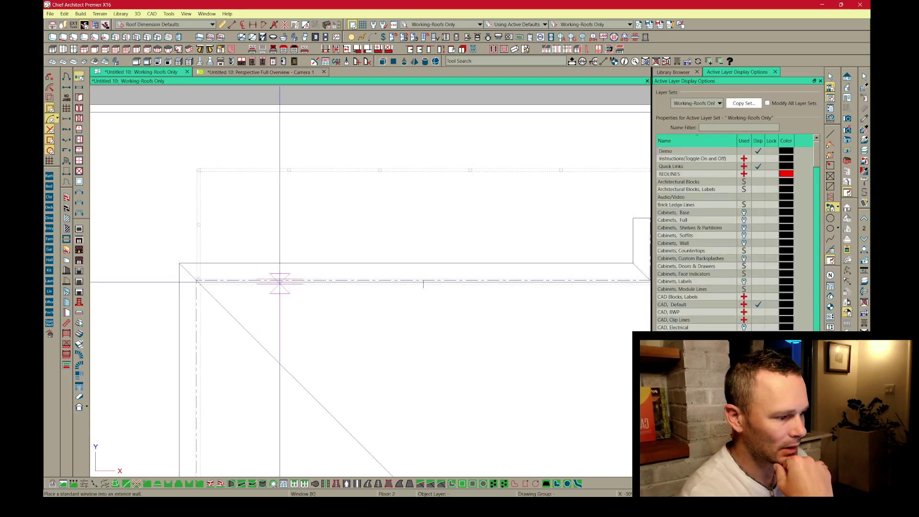
left_click(311, 295)
left_click(441, 270)
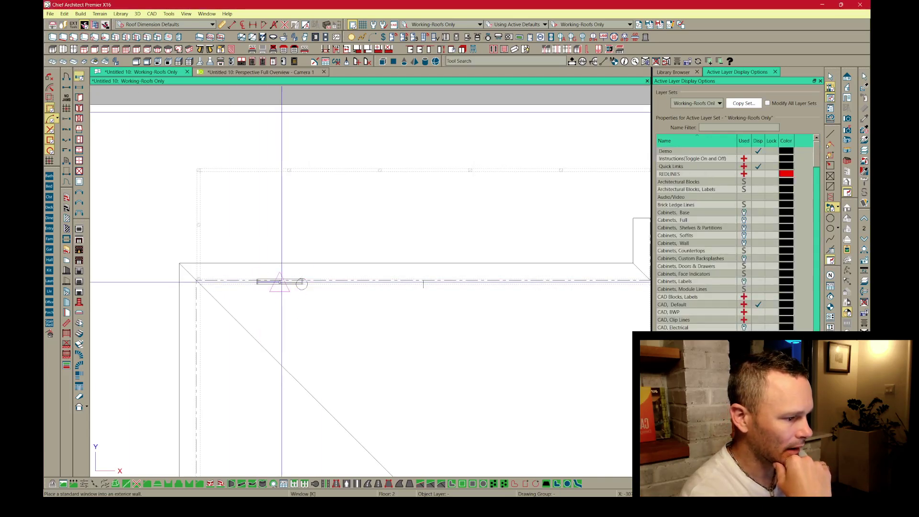
left_click(517, 180)
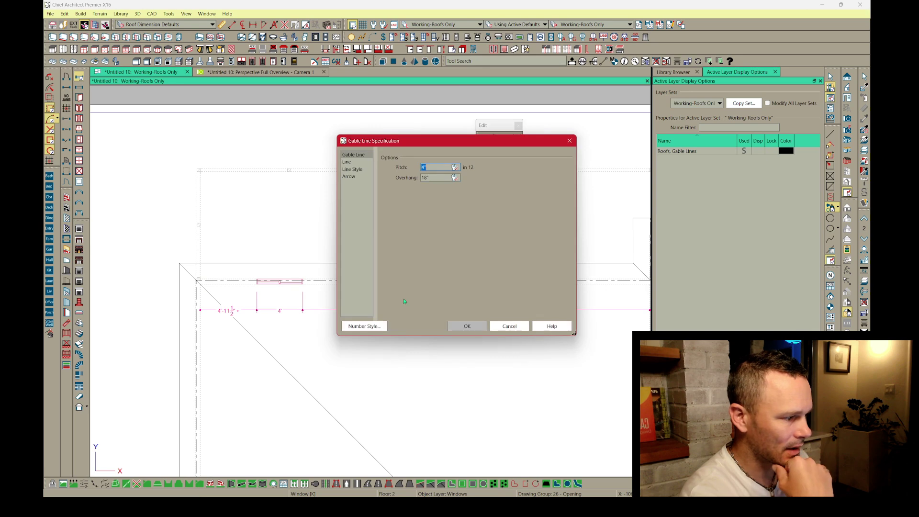
left_click(467, 327)
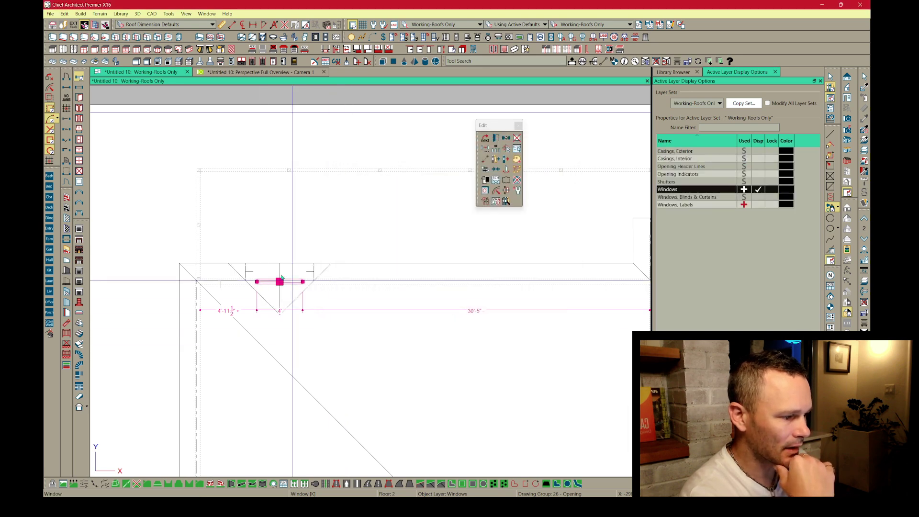
Widen the window under the gable to 9'-9" and delete it.
left_click_drag(303, 282, 307, 390)
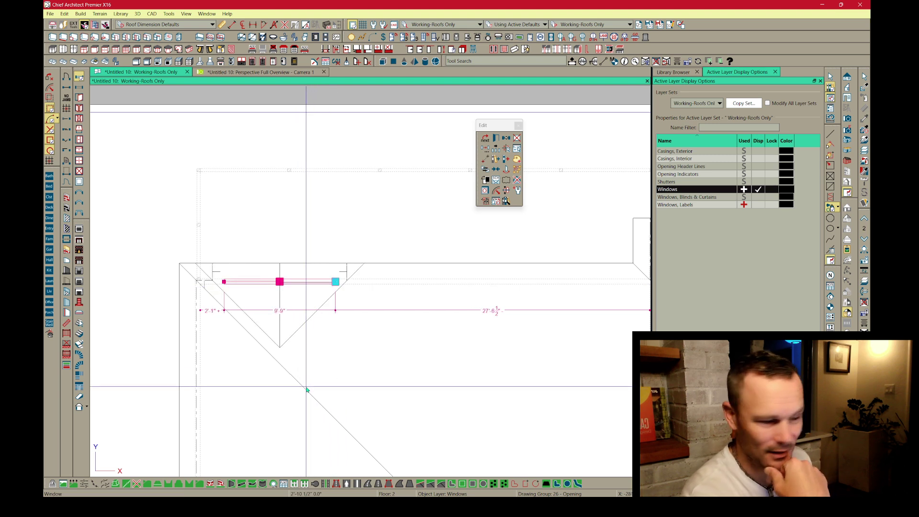
key("Delete")
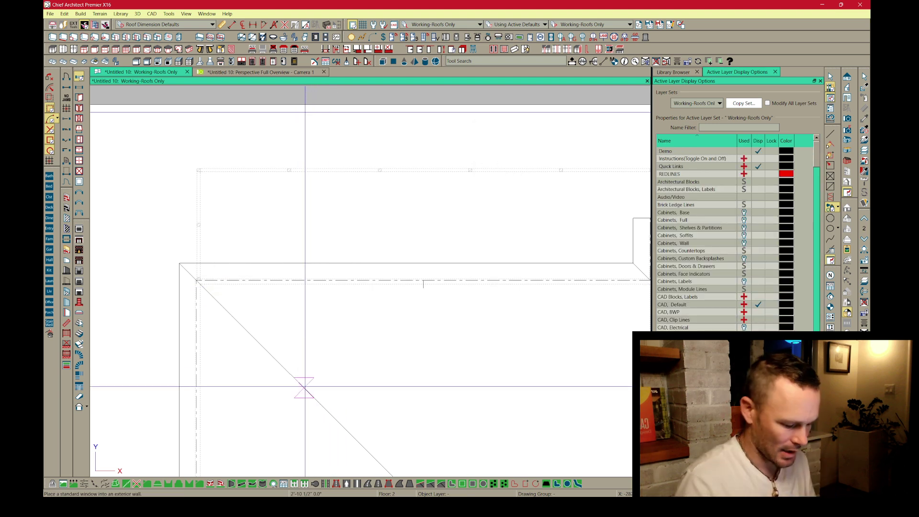
Draw a gable line about 11'-1 1/2" long along the wide deck's exterior wall and turn on the Roofs, Gable Lines layer.
key("alt+b")
key("r")
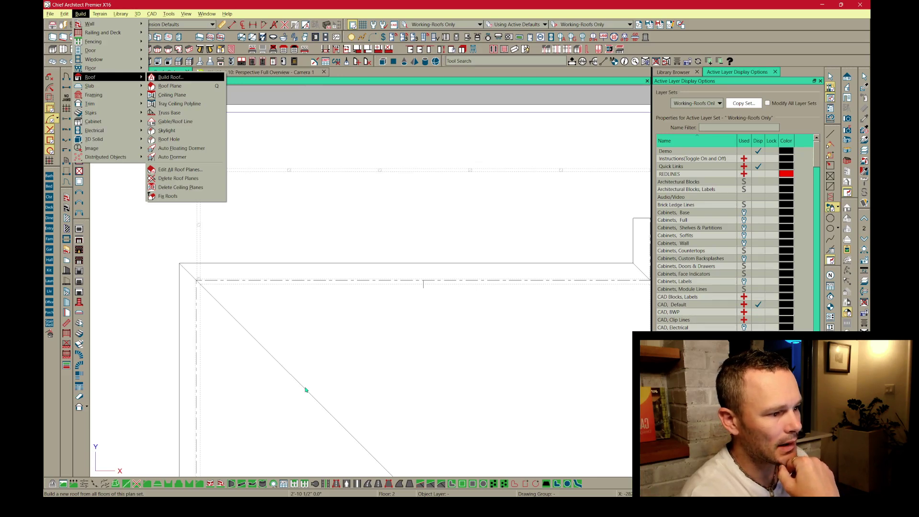
key("g")
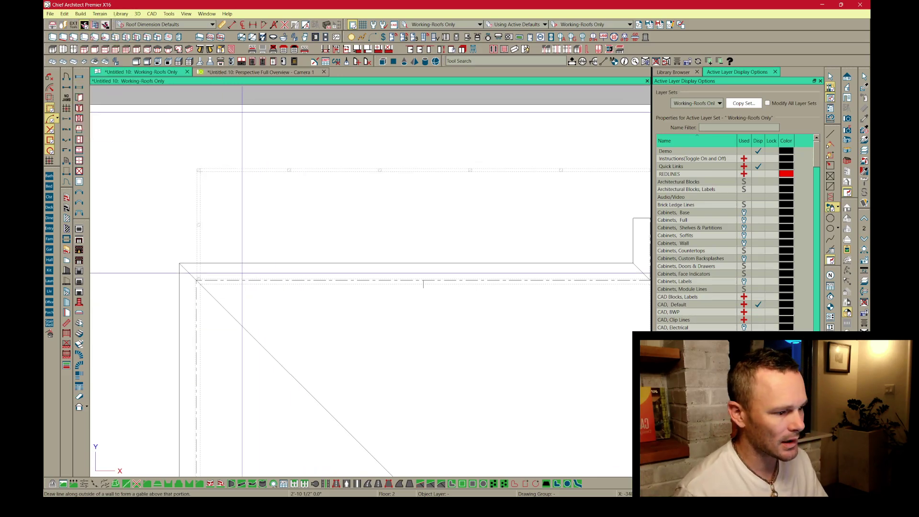
left_click_drag(345, 279, 365, 280)
left_click(448, 265)
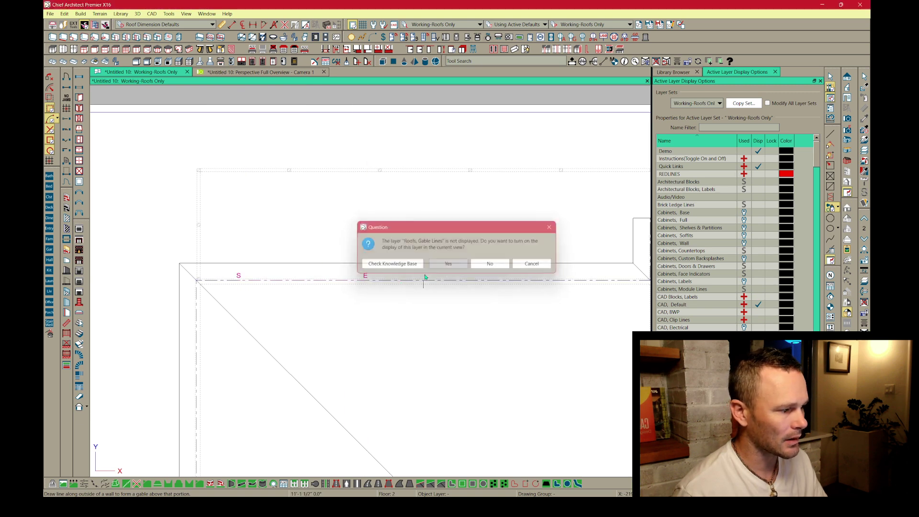
Move the gable line about 1' outward from the wall and adjust its ends to about 12'-4" long near the building corner.
left_click(319, 280)
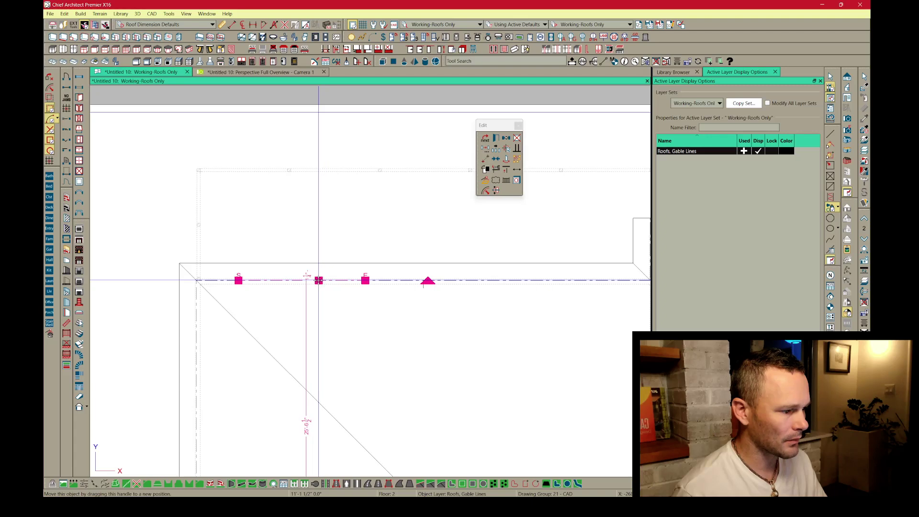
left_click_drag(318, 280, 319, 268)
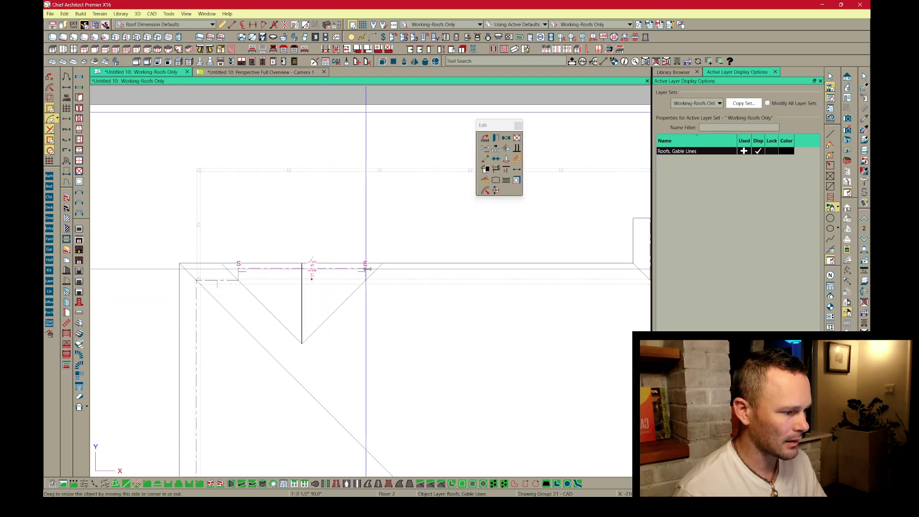
left_click_drag(375, 268, 404, 268)
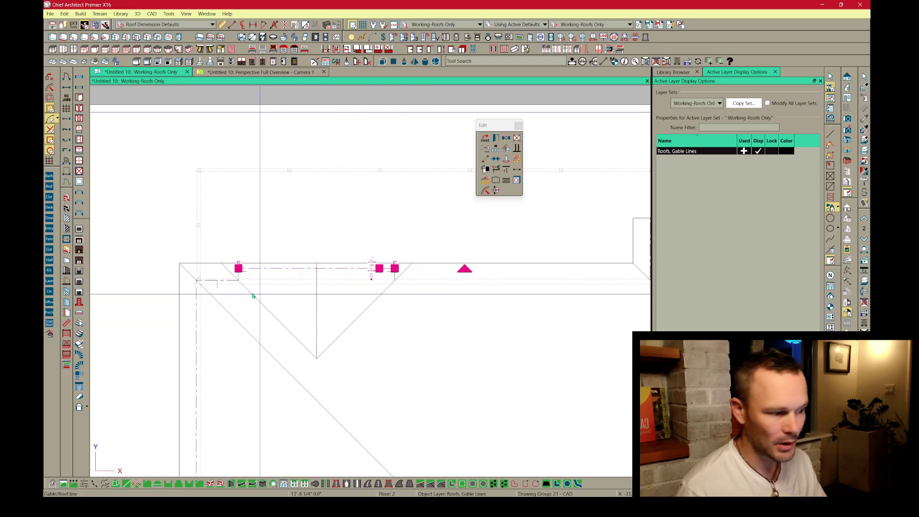
left_click_drag(238, 268, 184, 268)
scroll(330, 333, "down", 2)
left_click_drag(384, 277, 351, 277)
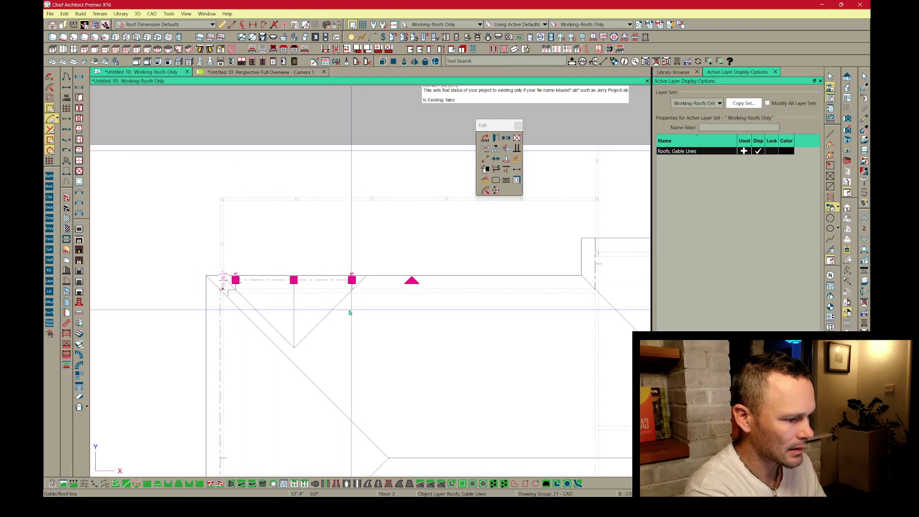
Draw a second gable line outside the opposite exterior wall, near the same end of the building.
scroll(349, 311, "down", 3)
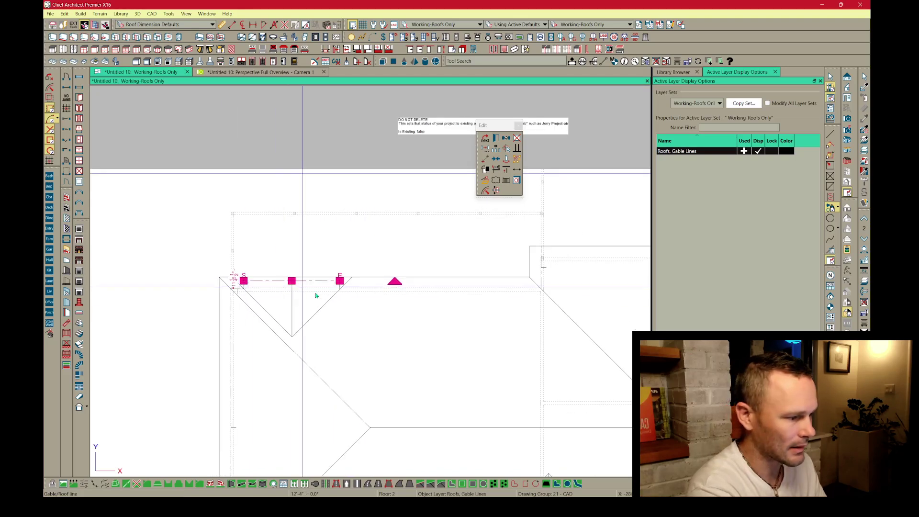
left_click(281, 300)
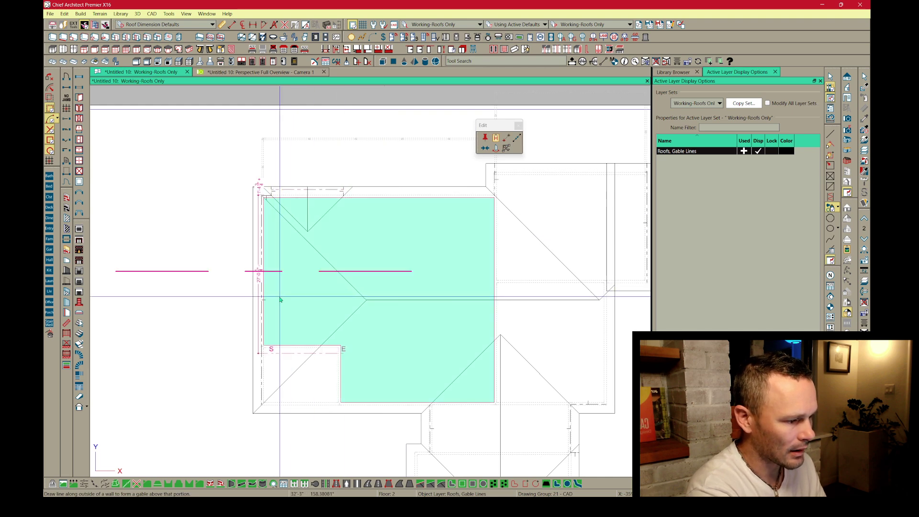
left_click(397, 306)
scroll(338, 383, "up", 3)
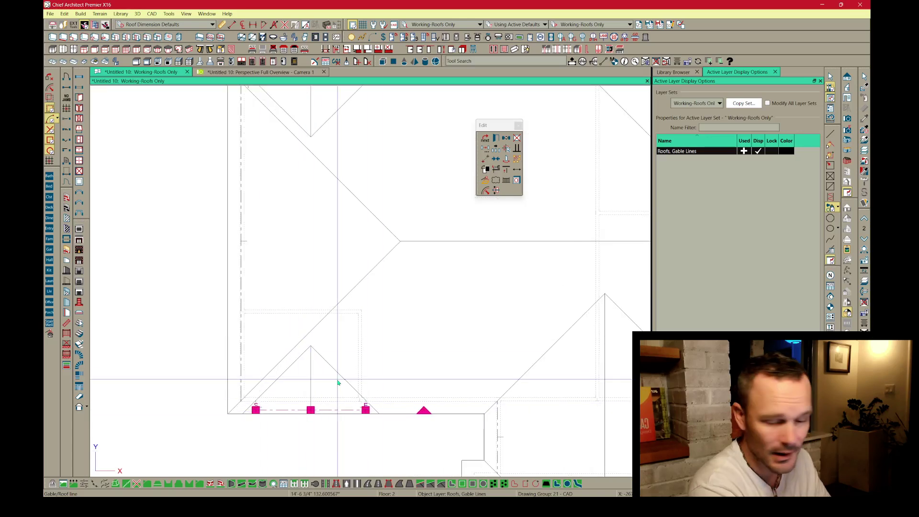
scroll(339, 383, "down", 8)
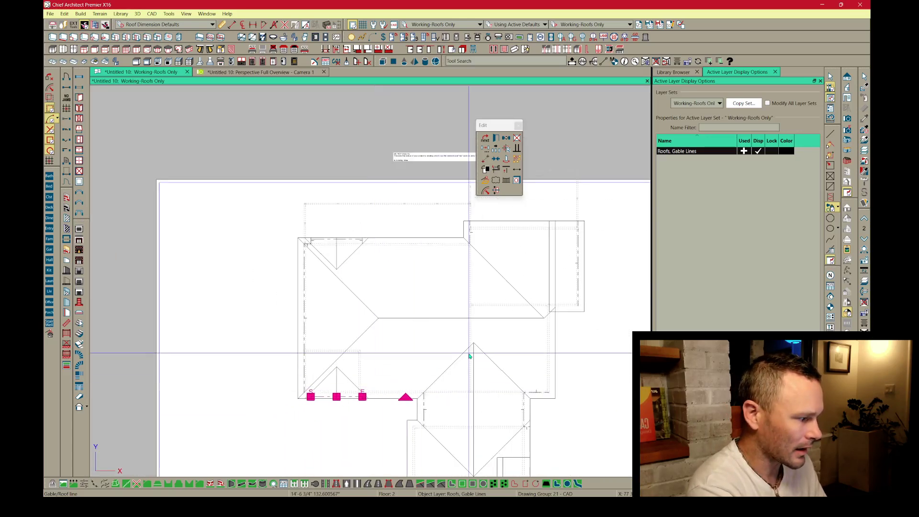
middle_click_drag(467, 352, 378, 346)
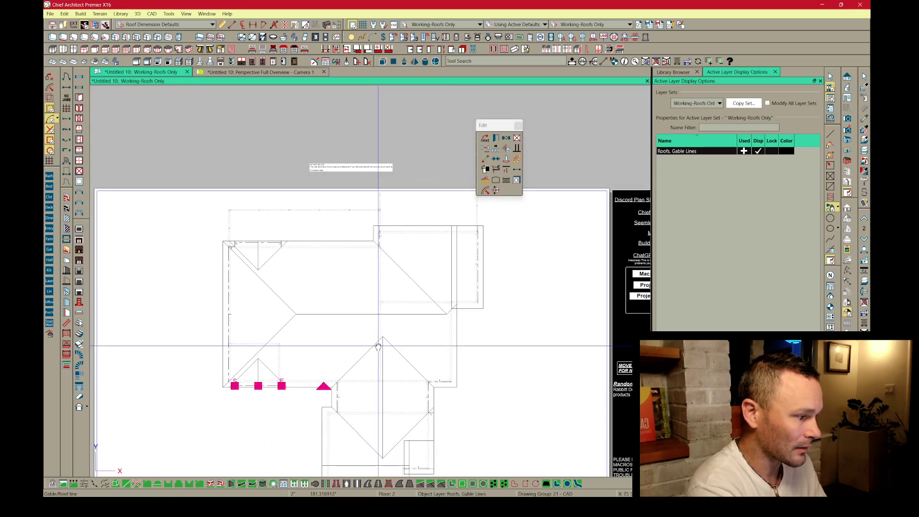
Switch to the Perspective Full Overview camera and make the deck gable's corner-side roof plane coplanar with the adjacent end roof plane.
left_click(240, 74)
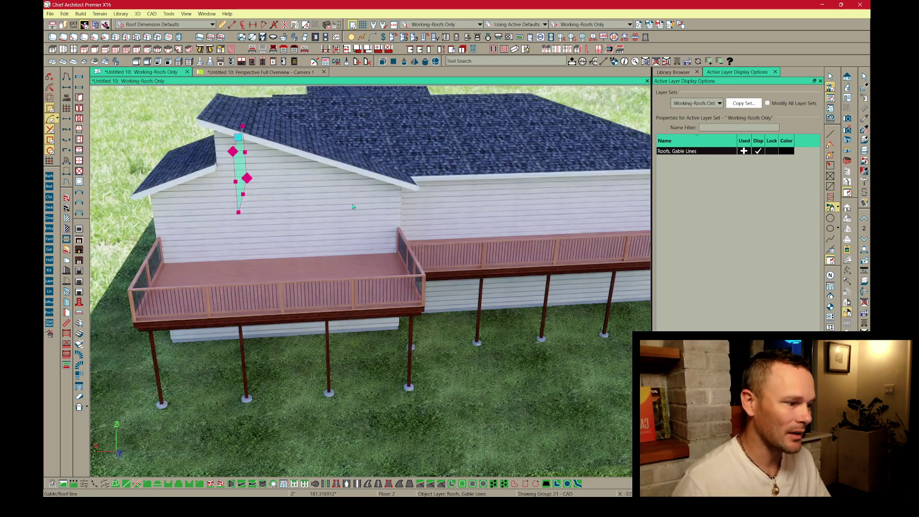
left_click_drag(388, 208, 338, 234)
left_click(375, 213)
left_click(323, 281)
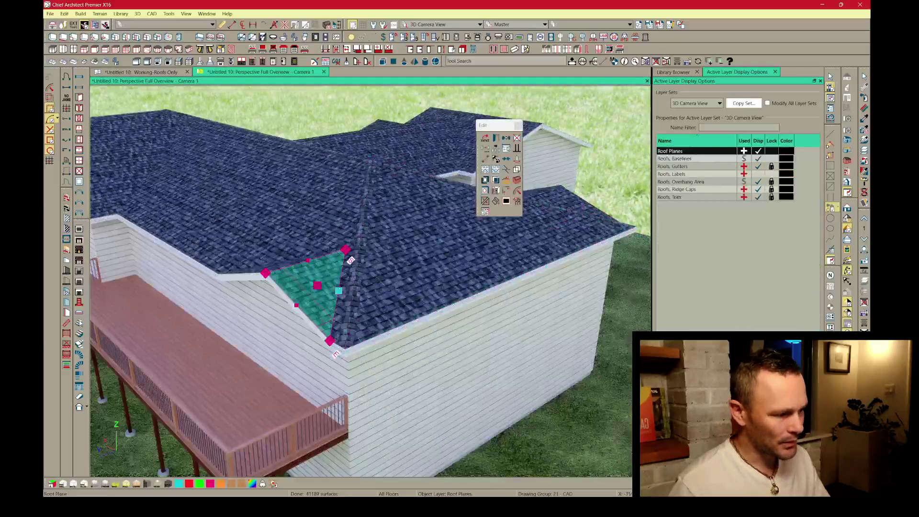
middle_click_drag(324, 281, 362, 278)
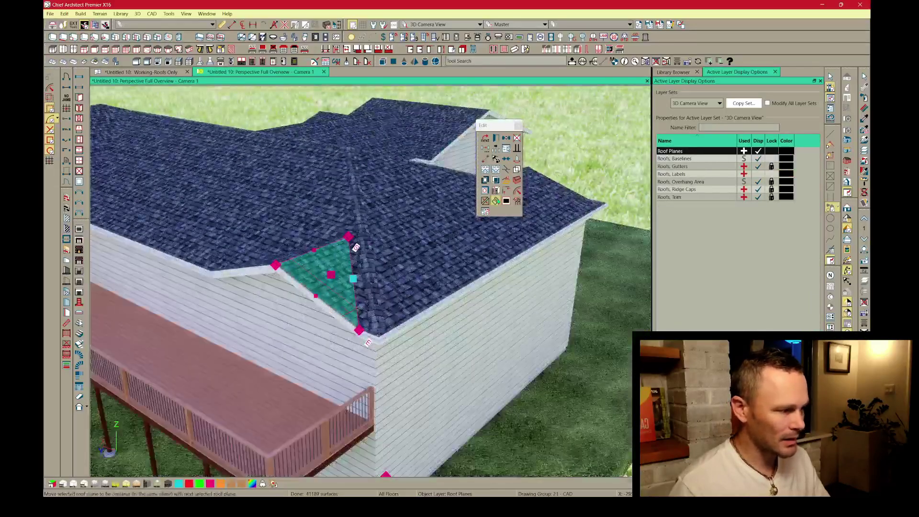
left_click(495, 201)
left_click(486, 268)
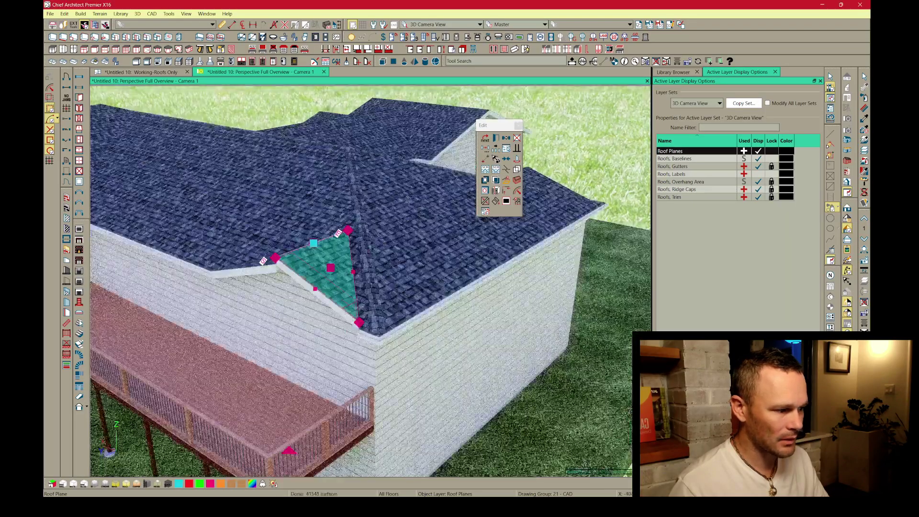
Try to join the hip-side edge of the deck gable's corner roof plane to the end roof plane.
middle_click_drag(371, 253, 349, 281)
left_click(284, 305)
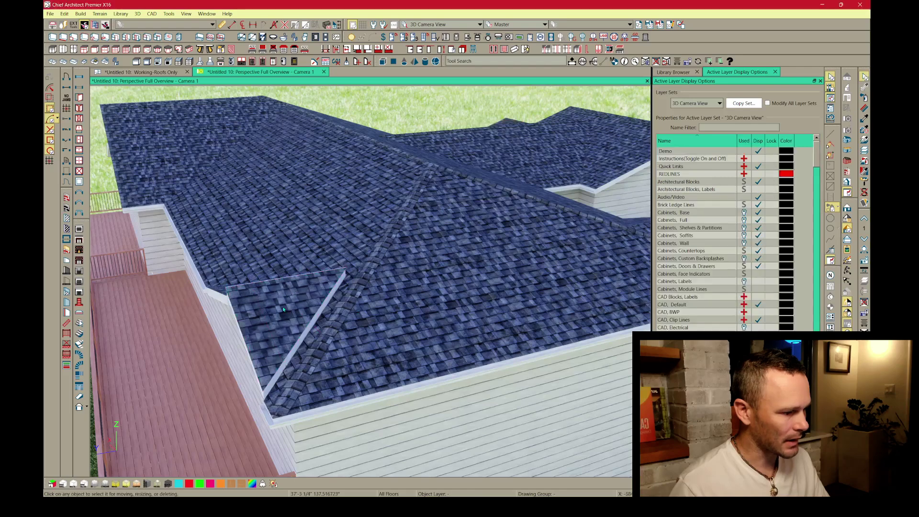
left_click(489, 203)
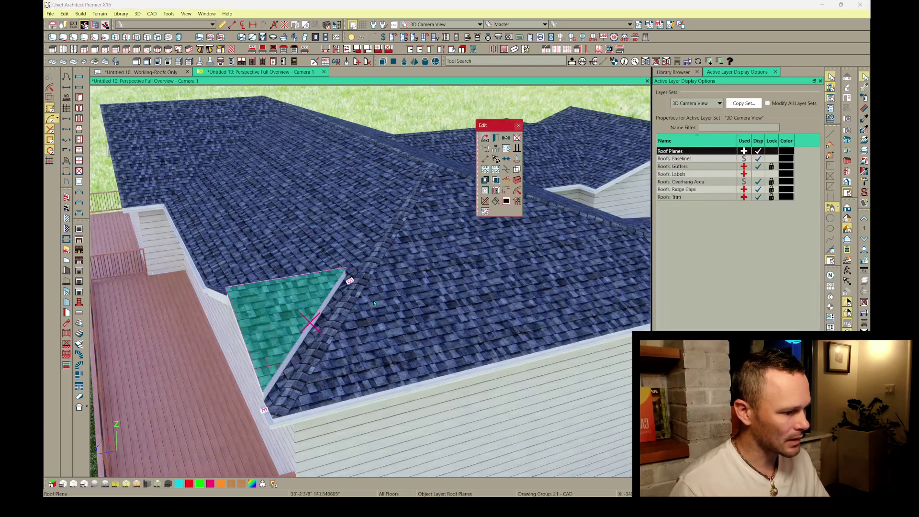
left_click(378, 366)
scroll(317, 317, "up", 2)
left_click(306, 318)
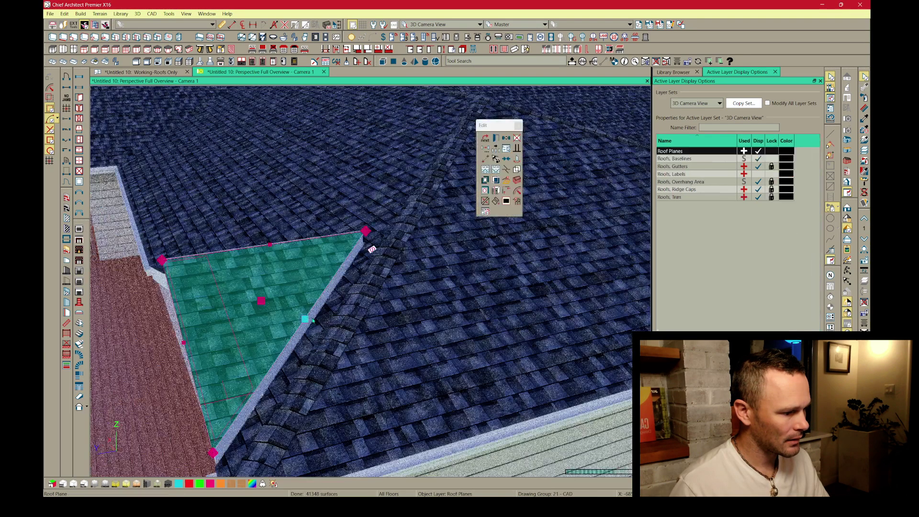
left_click(485, 201)
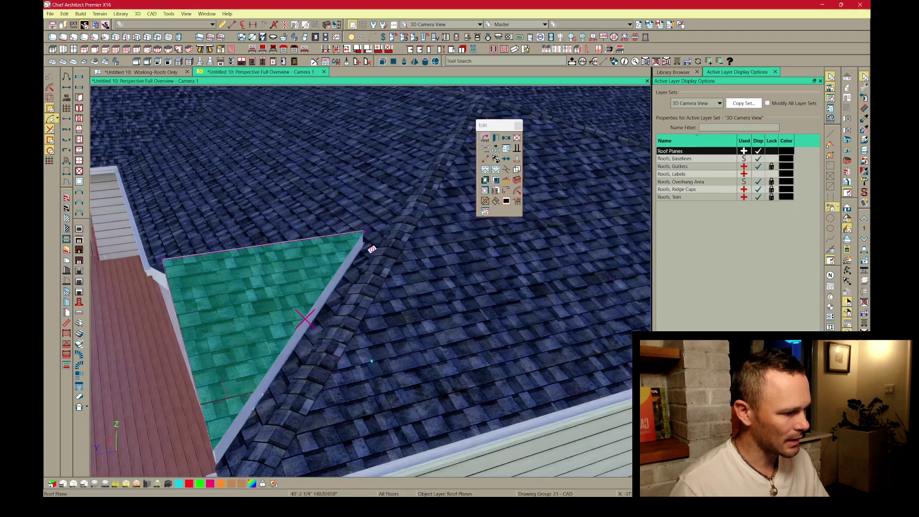
left_click(389, 315)
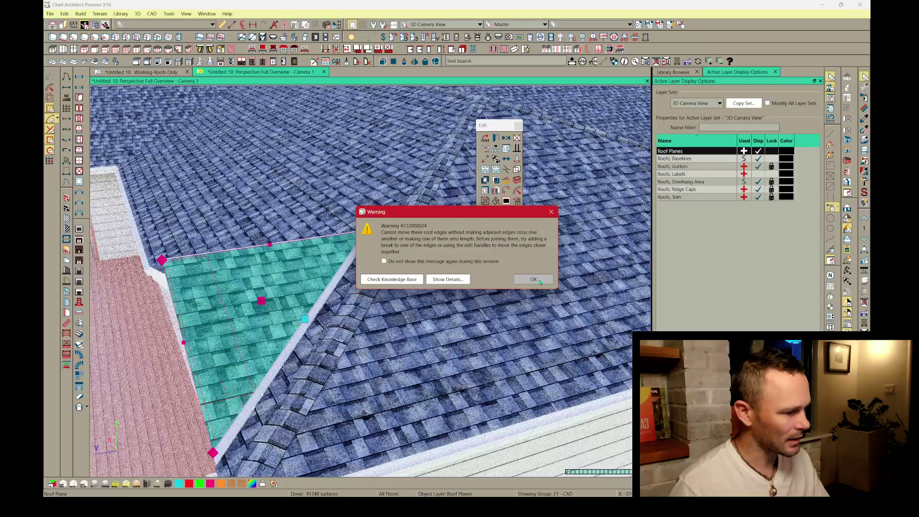
left_click(525, 283)
Try to join the end roof plane's hip edge back to the deck gable's corner roof plane.
left_click(389, 318)
middle_click_drag(389, 321, 445, 319)
left_click(486, 203)
left_click(414, 278)
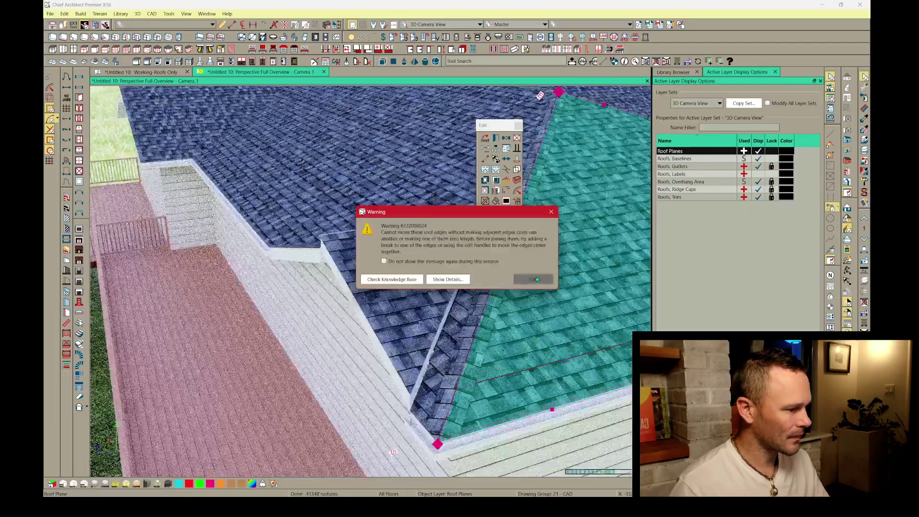
left_click(529, 278)
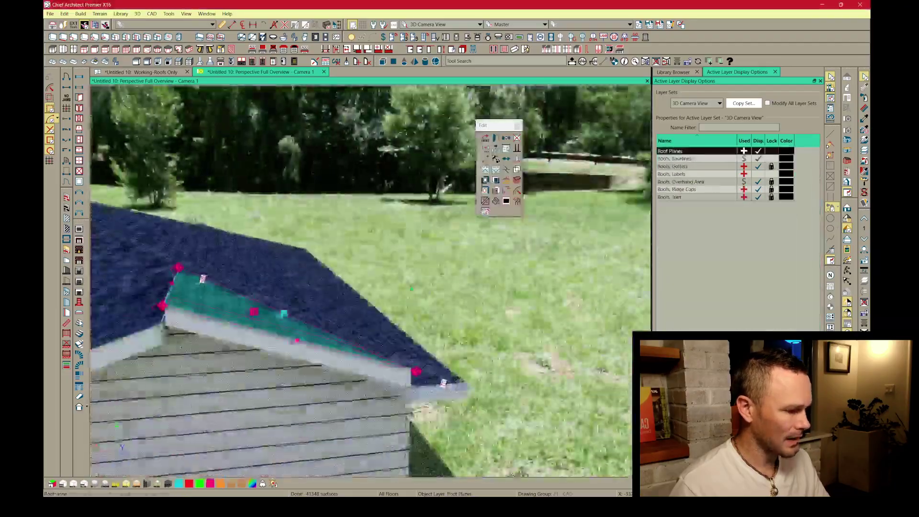
Extend the gable's corner roof plane to the hip line and union it with the end roof plane, without retaining the originals.
middle_click_drag(411, 288, 409, 288)
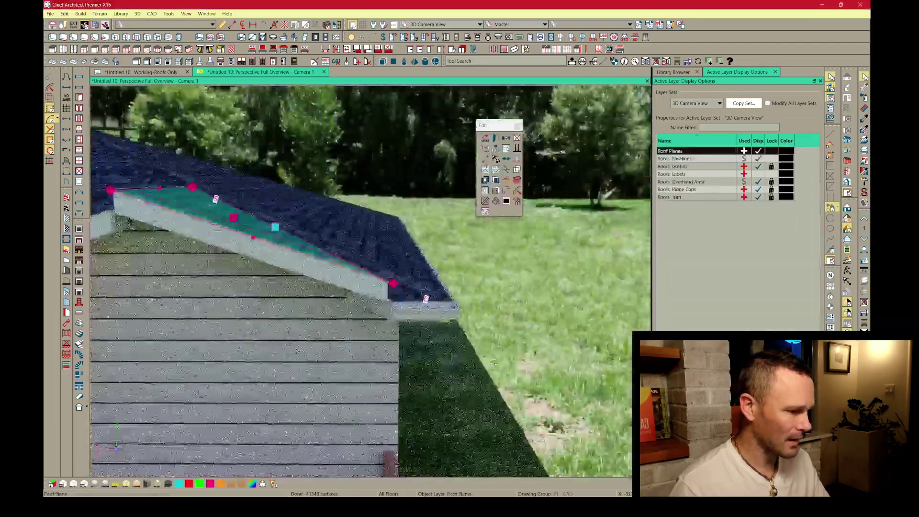
middle_click_drag(373, 285, 395, 376)
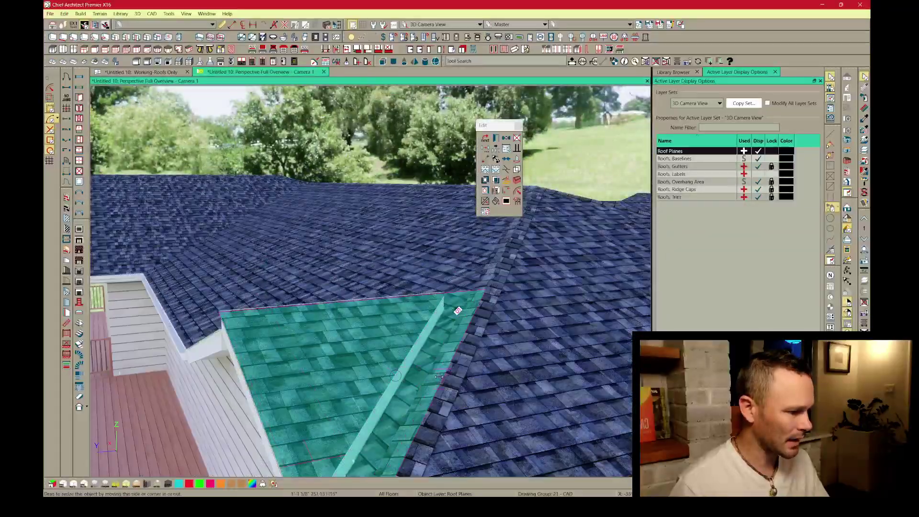
middle_click_drag(458, 311, 439, 292)
left_click(438, 293, "shift")
key("u")
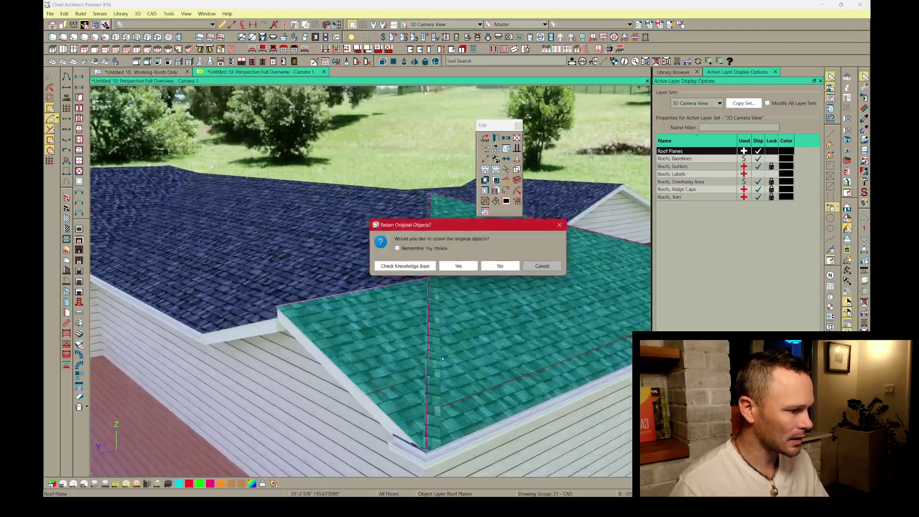
left_click(496, 269)
scroll(496, 270, "down", 5)
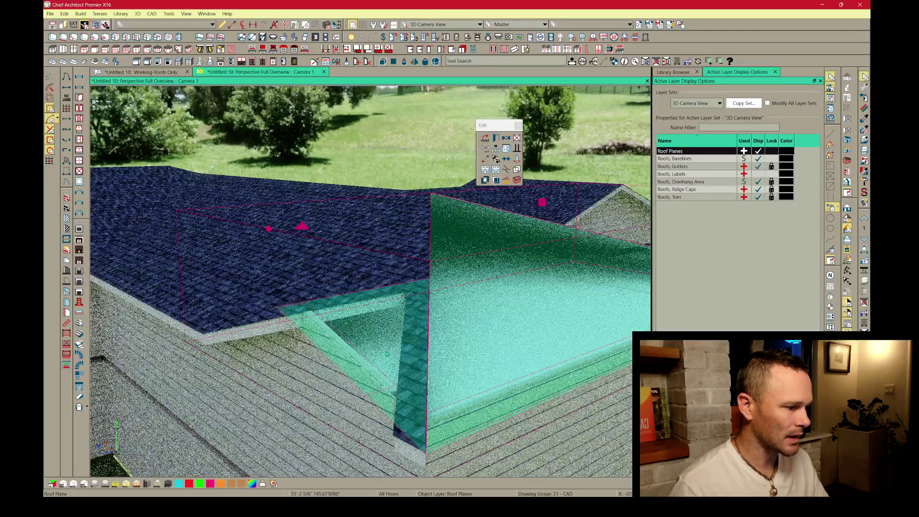
scroll(454, 353, "up", 5)
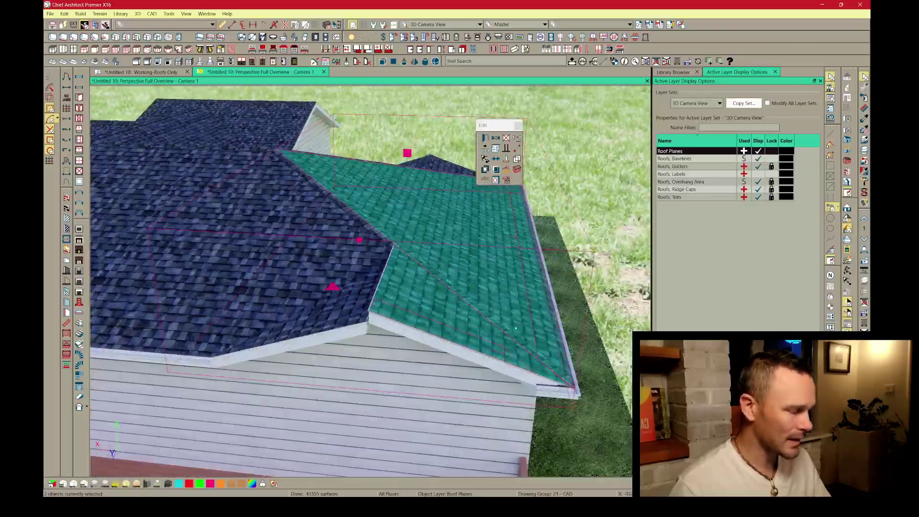
Join the deck gable's other roof plane to the merged end roof plane along the gable ridge.
middle_click_drag(405, 307, 459, 301)
left_click(459, 301)
scroll(459, 301, "down", 3)
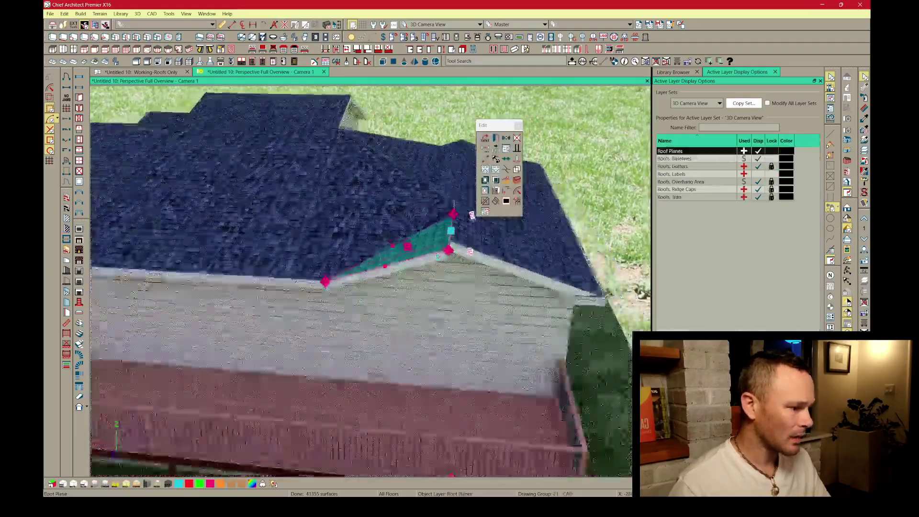
right_click(450, 262)
left_click(420, 260)
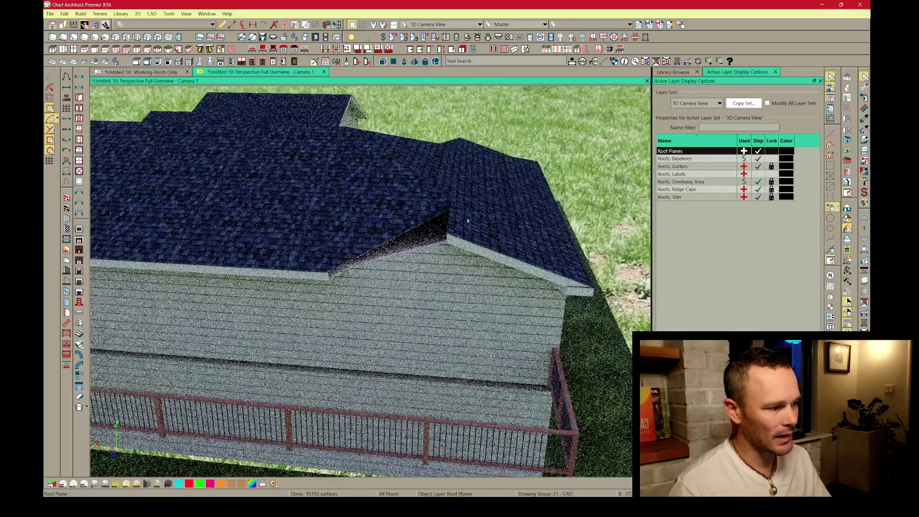
left_click(459, 218)
left_click(450, 211)
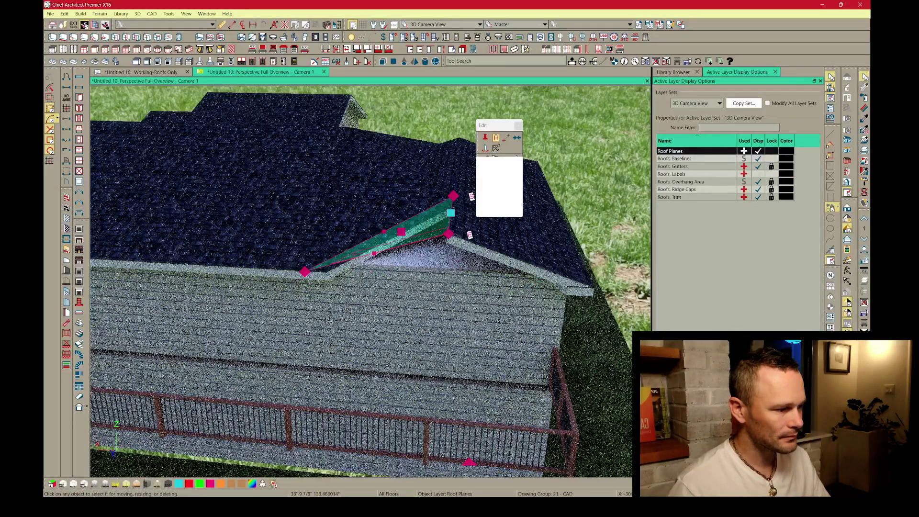
middle_click_drag(408, 287, 521, 289)
middle_click_drag(442, 227, 408, 235)
left_click(485, 200)
left_click(410, 256)
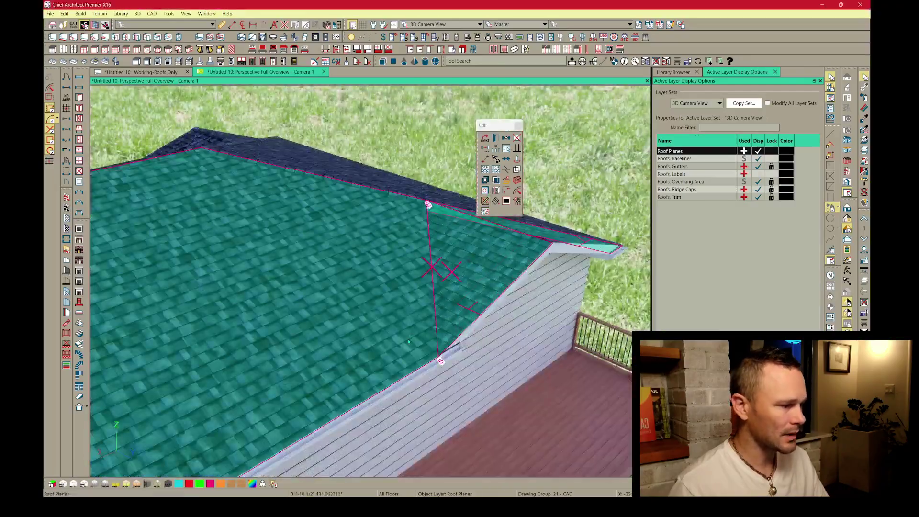
key("Escape")
Break the end roof plane's hip edge at the gable peak and pull the lower segment outward over the gable.
middle_click_drag(409, 342, 487, 249)
left_click(383, 251)
left_click(300, 278)
middle_click_drag(301, 278, 351, 250)
key("2")
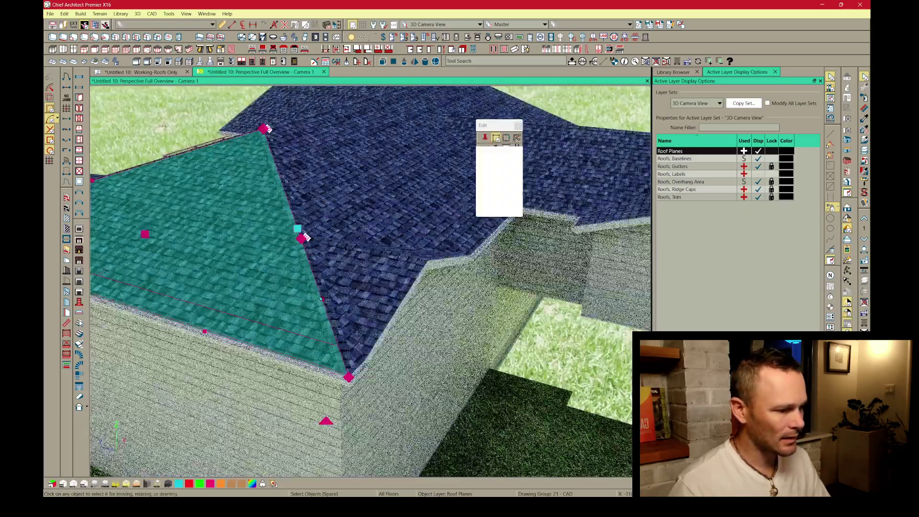
left_click(307, 236)
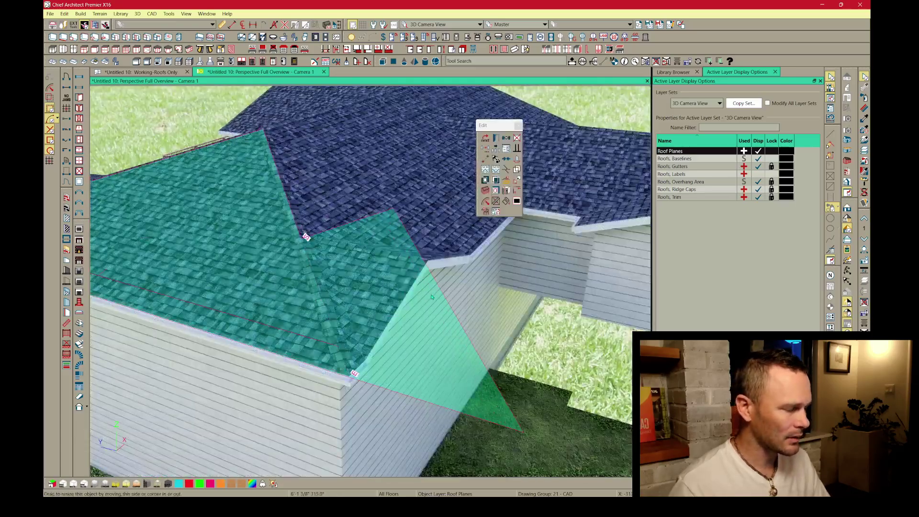
left_click_drag(428, 297, 448, 303)
Move the extended end roof plane's outer corner back in line with the gable overhang.
middle_click_drag(457, 302, 378, 295)
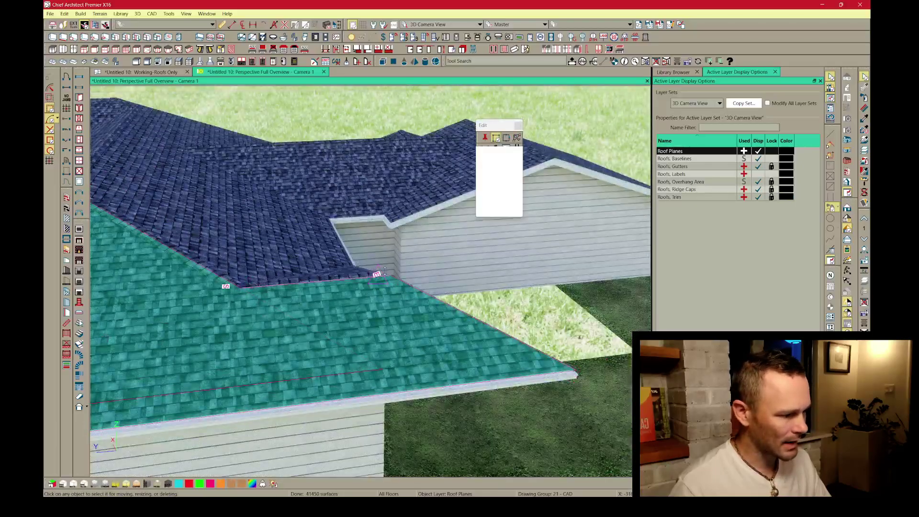
left_click_drag(385, 270, 407, 365)
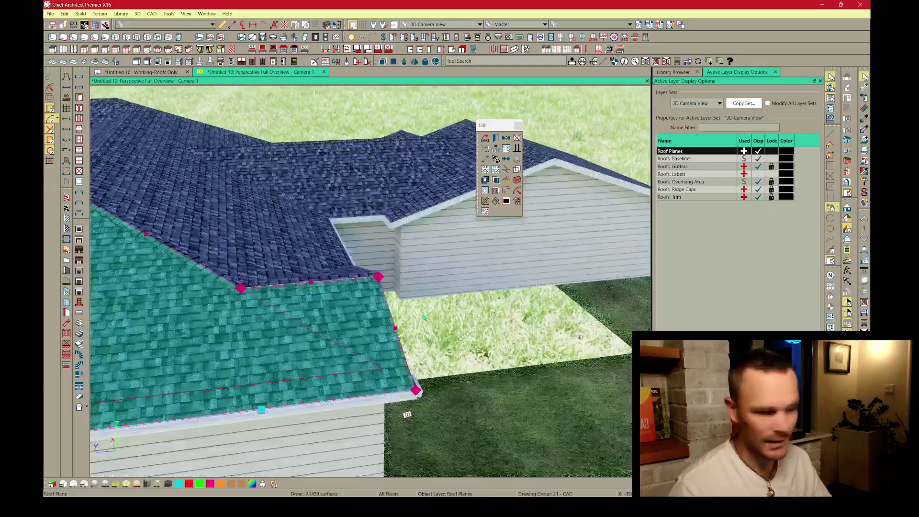
middle_click_drag(424, 318, 358, 326)
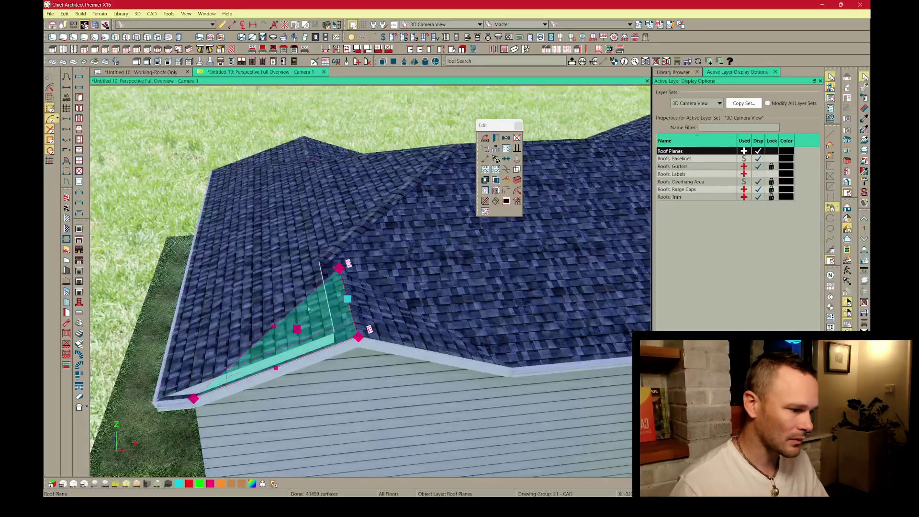
Try to join the gable's corner roof plane with the reshaped end roof plane, and undo the result.
left_click(309, 309)
middle_click_drag(421, 208, 478, 229)
left_click(485, 202)
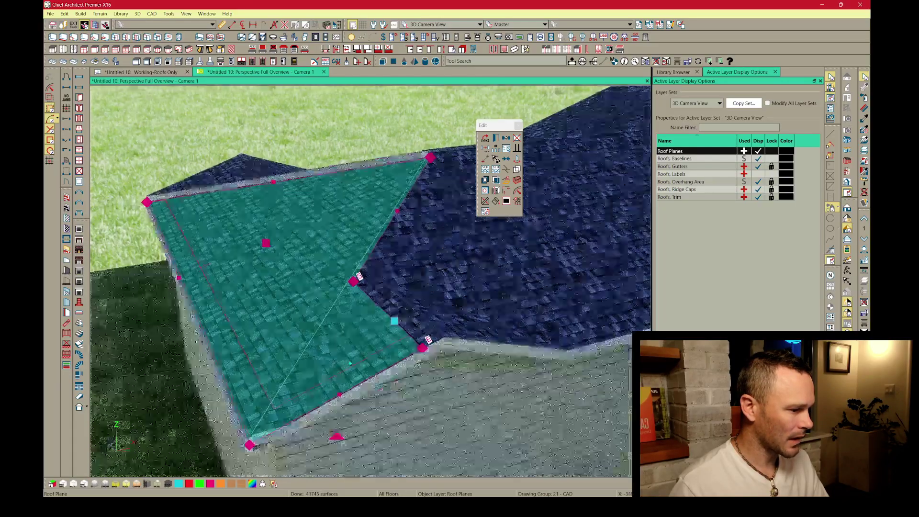
middle_click_drag(326, 340, 405, 311)
left_click(406, 311)
middle_click_drag(398, 370, 381, 401)
left_click(455, 244)
key("Escape")
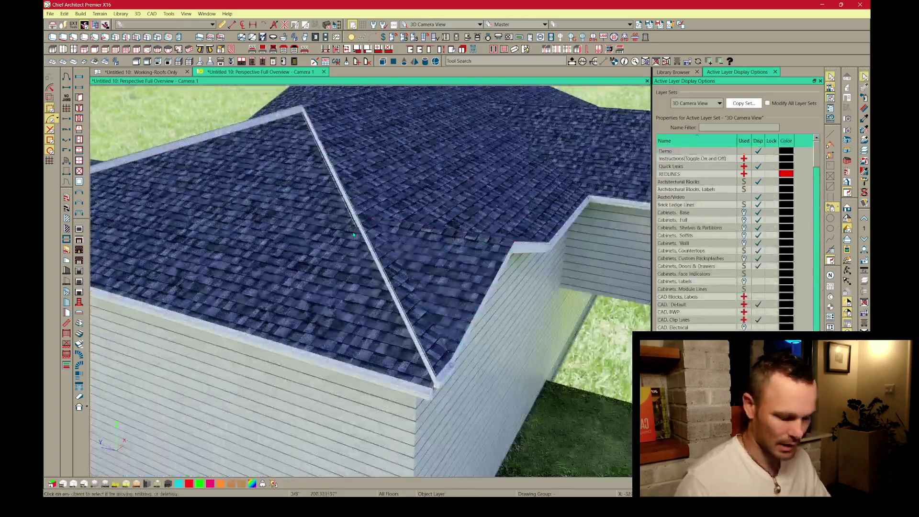
key("ctrl+z")
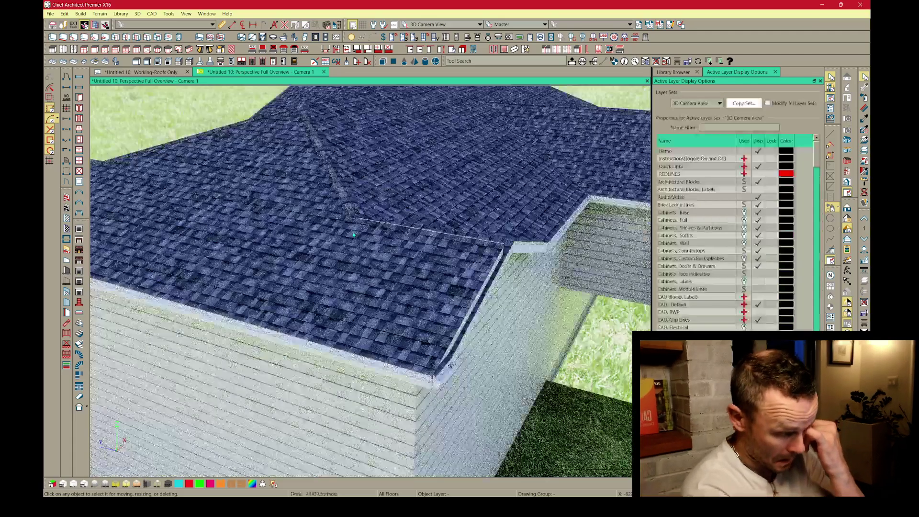
Reflect the gable's corner roof plane about the gable ridge line to form the opposite gable plane.
left_click(511, 249)
left_click(496, 201)
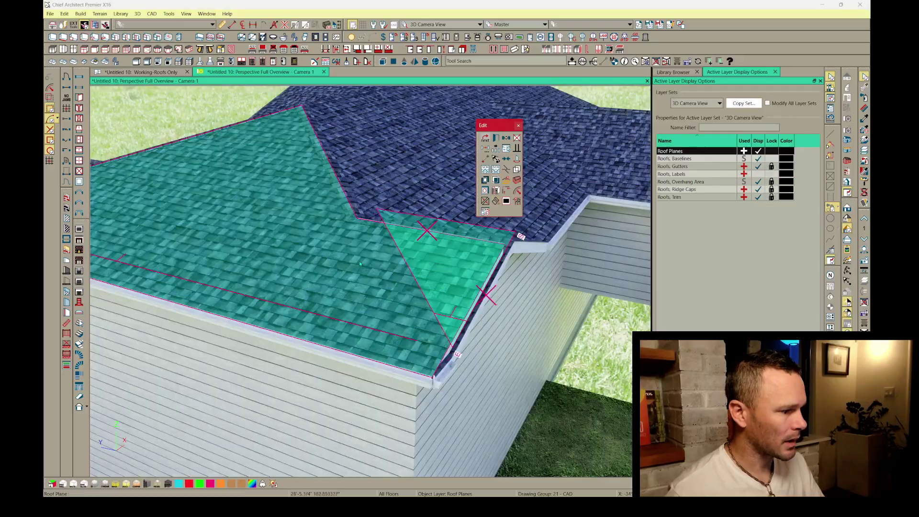
left_click(380, 288)
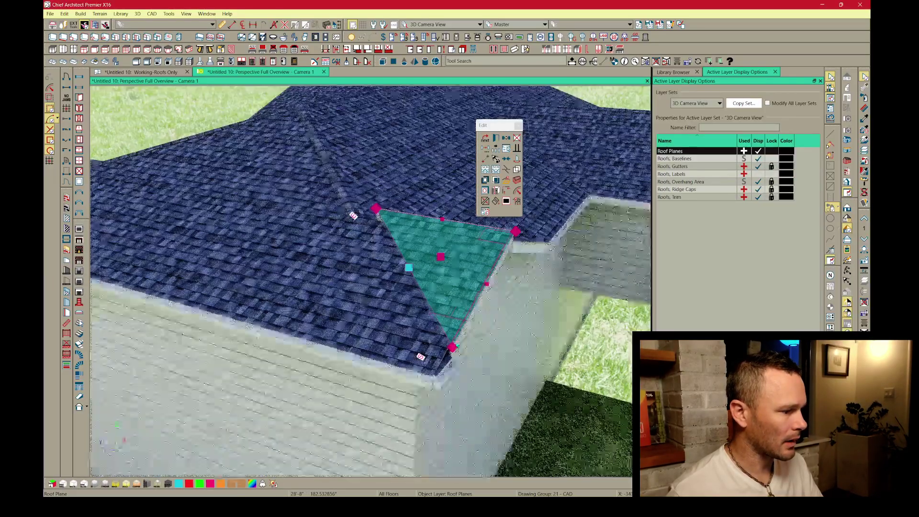
middle_click_drag(455, 307, 347, 296)
key("3")
left_click(345, 310)
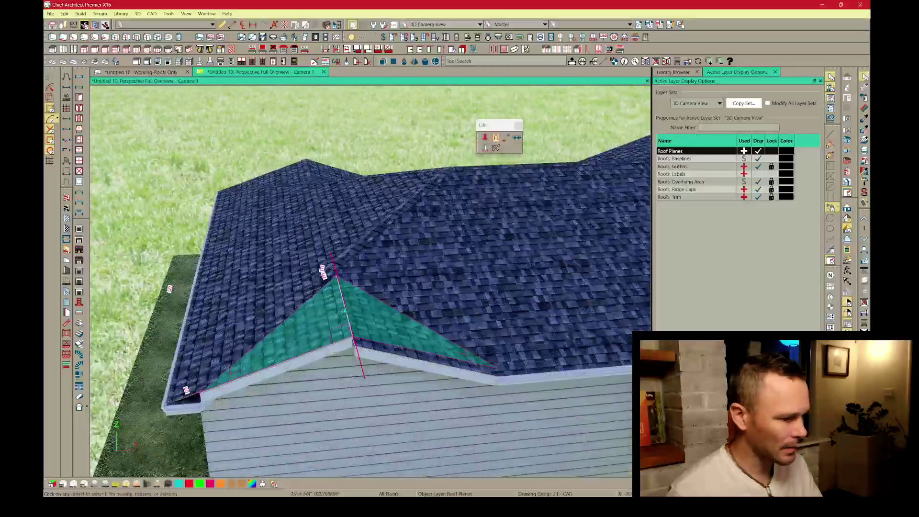
left_click(290, 368)
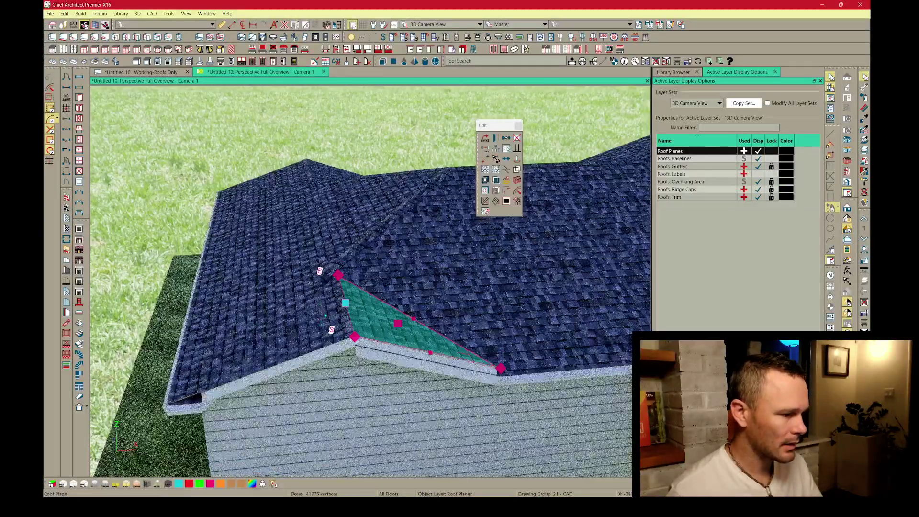
Union the gable's corner roof plane with the extended end roof plane, without retaining the originals.
left_click(332, 314)
middle_click_drag(332, 313, 340, 326)
scroll(340, 326, "down", 4)
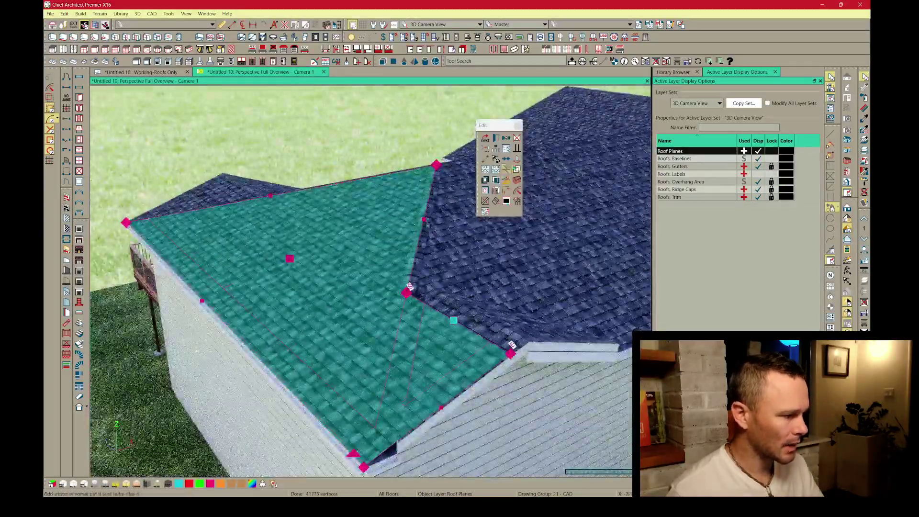
left_click(481, 329)
key("u")
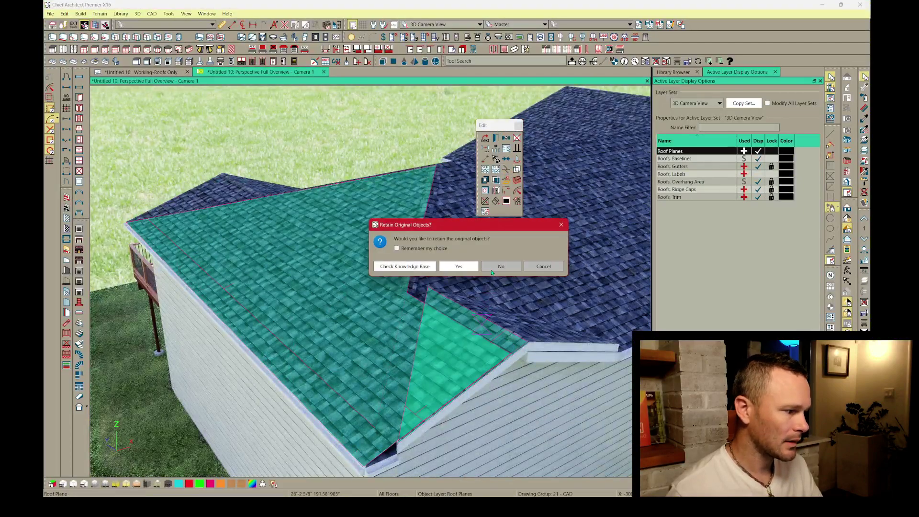
left_click(494, 271)
Adjust the merged end roof plane's short edge at the gable peak to close the small notch along the ridge.
middle_click_drag(421, 350, 448, 323)
left_click(420, 293)
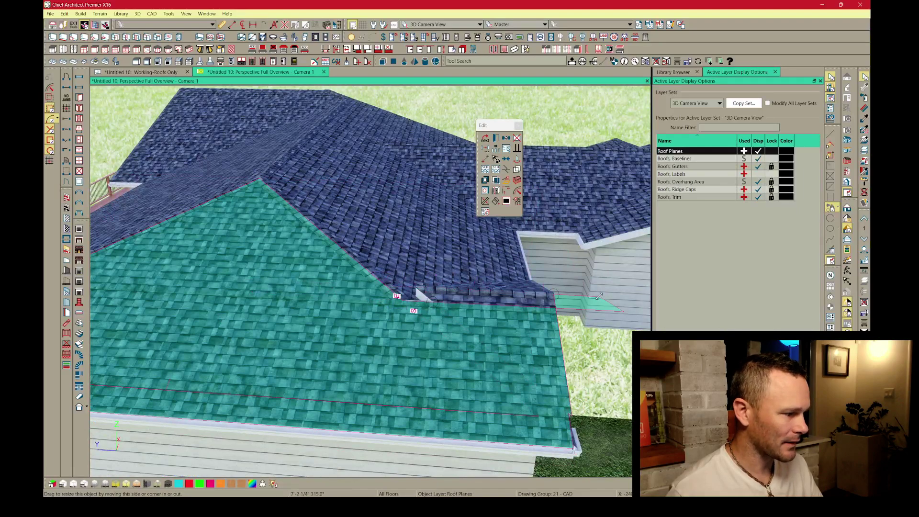
mouse_move(504, 305)
left_mouse_down()
mouse_move(479, 299)
mouse_move(506, 297)
left_mouse_up()
left_click_drag(448, 355, 448, 355)
Delete the duplicate roof plane doubled up on the far side of the small gable.
middle_click_drag(448, 355, 339, 286)
left_click(399, 312)
left_click(408, 301)
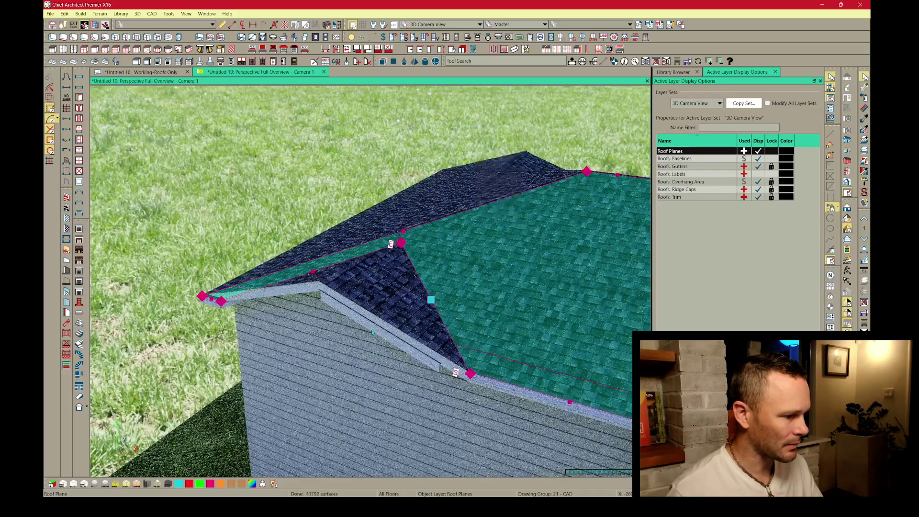
left_click(372, 332)
key("Delete")
middle_click_drag(134, 357, 435, 412)
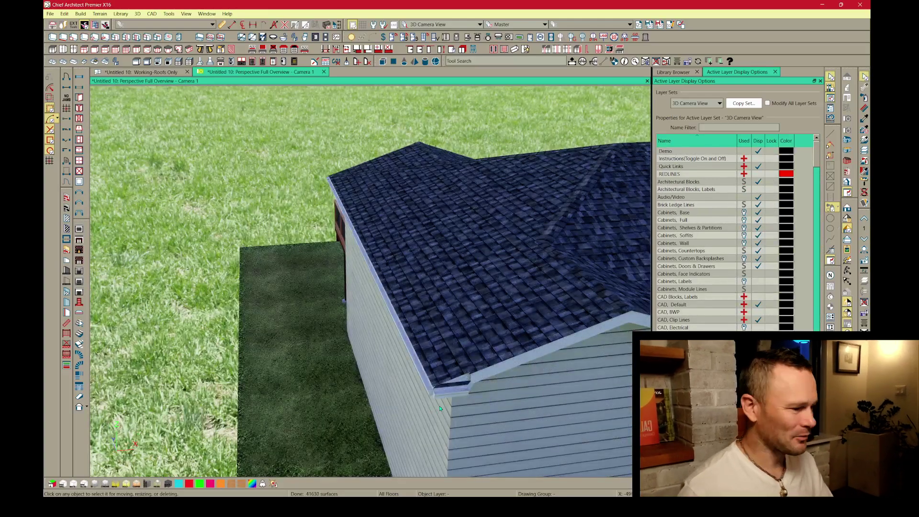
Pull the main roof plane's narrow strip back from the house corner so it ends at the gable's valley.
left_click(410, 332)
middle_click_drag(409, 333, 431, 331)
left_click(402, 384)
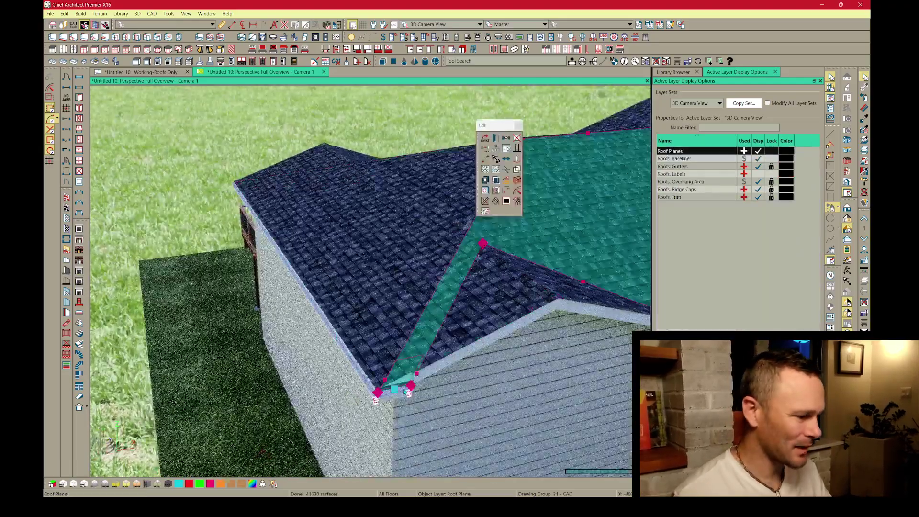
middle_click_drag(402, 385, 419, 360)
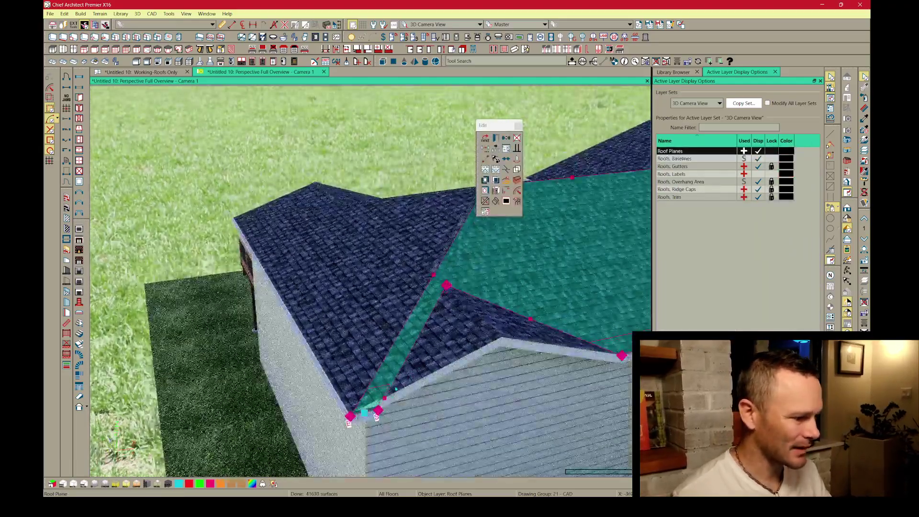
left_click_drag(262, 474, 264, 474)
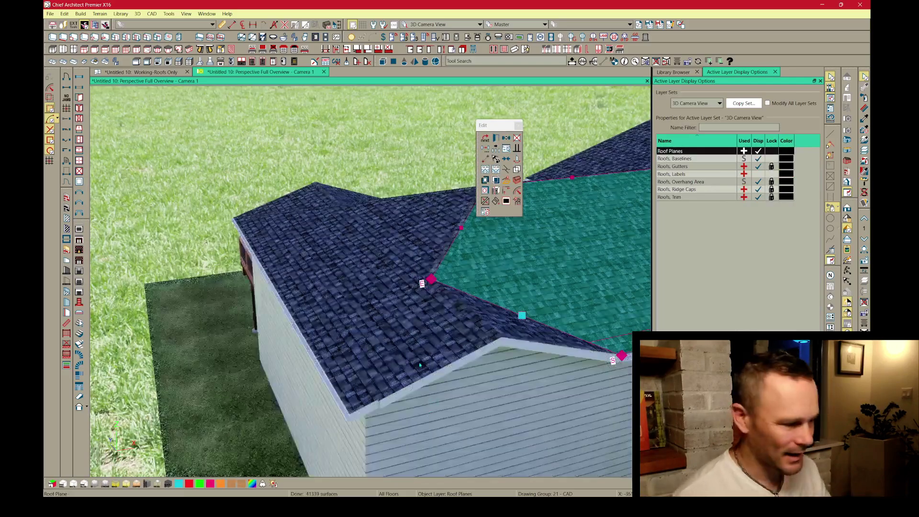
Pull the long roof plane's end edge back from the gable wall and delete the leftover sliver roof plane.
middle_click_drag(417, 356, 456, 337)
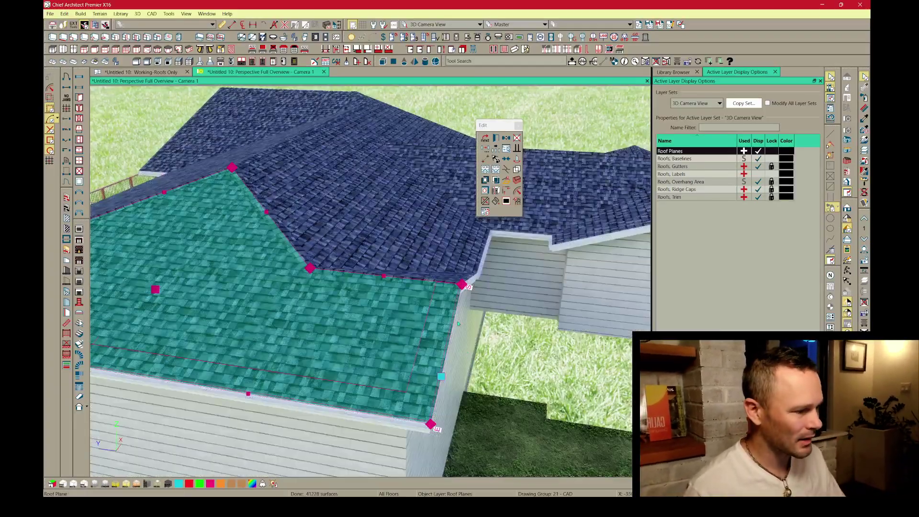
middle_click_drag(442, 334, 414, 336)
left_click(425, 349)
middle_click_drag(371, 287, 388, 262)
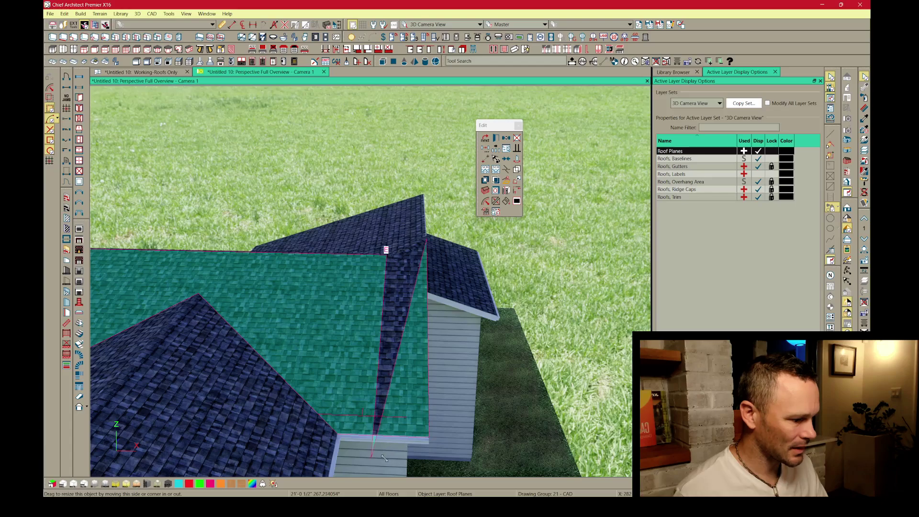
left_click_drag(459, 342, 457, 343)
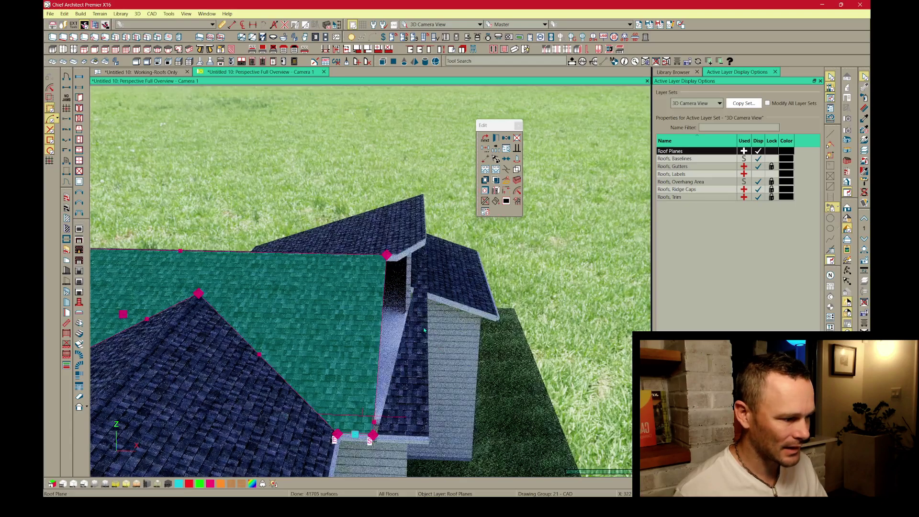
left_click(423, 328)
key("Delete")
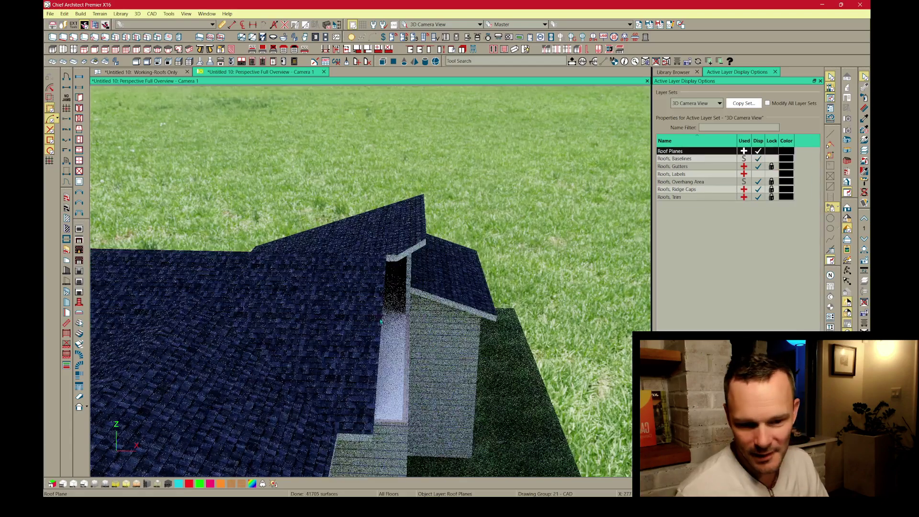
Fill the gap beside the long roof plane's end edge with a narrow roof plane strip running from ridge to eave.
left_click(365, 319)
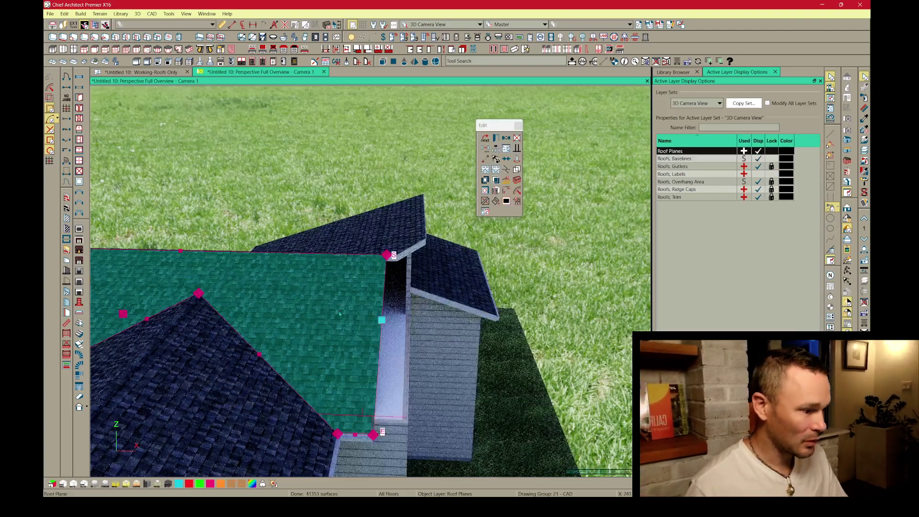
key("j")
left_click(321, 302)
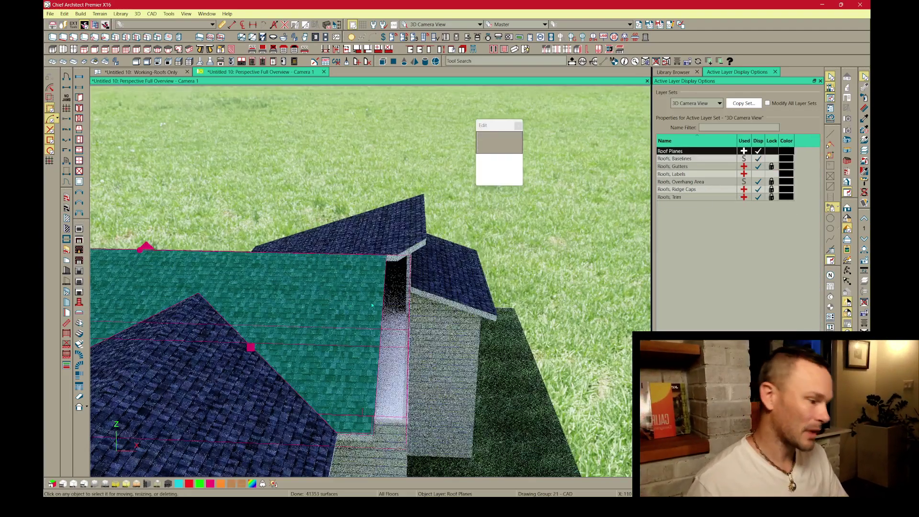
middle_click_drag(320, 303, 336, 305)
left_click(398, 331)
left_click_drag(398, 333, 408, 293)
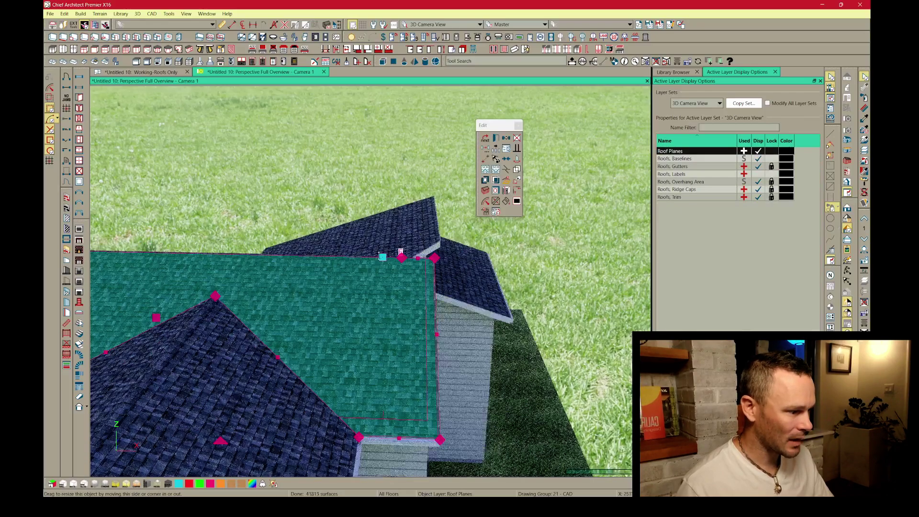
left_click_drag(359, 437, 362, 463)
left_click_drag(377, 385, 378, 381)
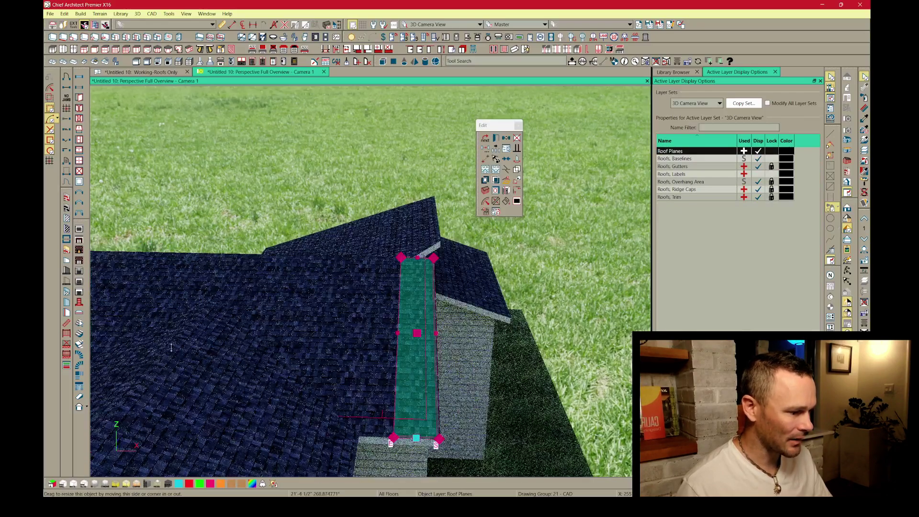
Reflect the narrow roof plane to the opposite slope and pull the deck gable plane's upper edge back toward the gable's centre.
middle_click_drag(411, 282, 348, 350)
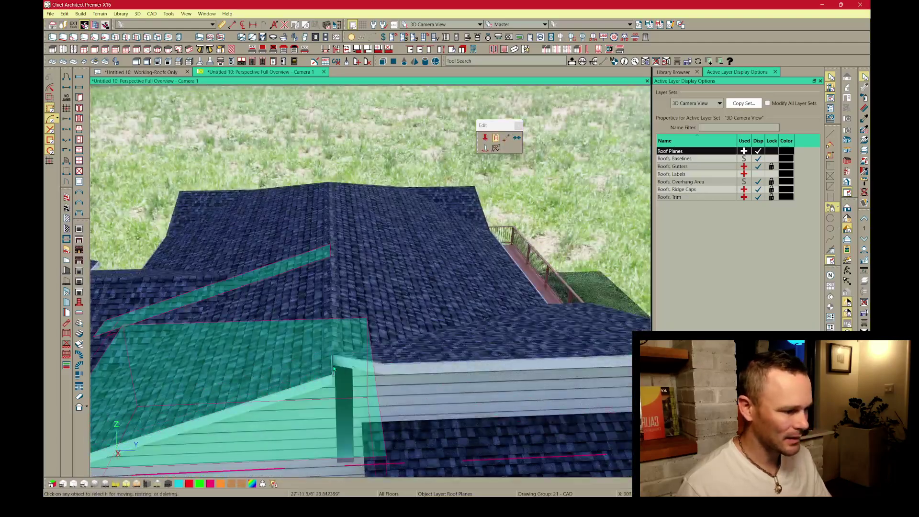
left_click(379, 328)
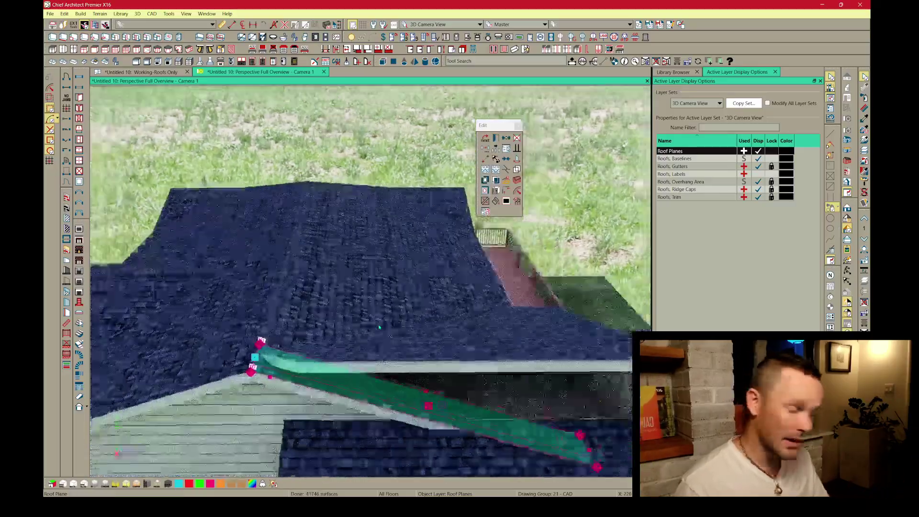
middle_click_drag(380, 328, 345, 235)
left_click(333, 234)
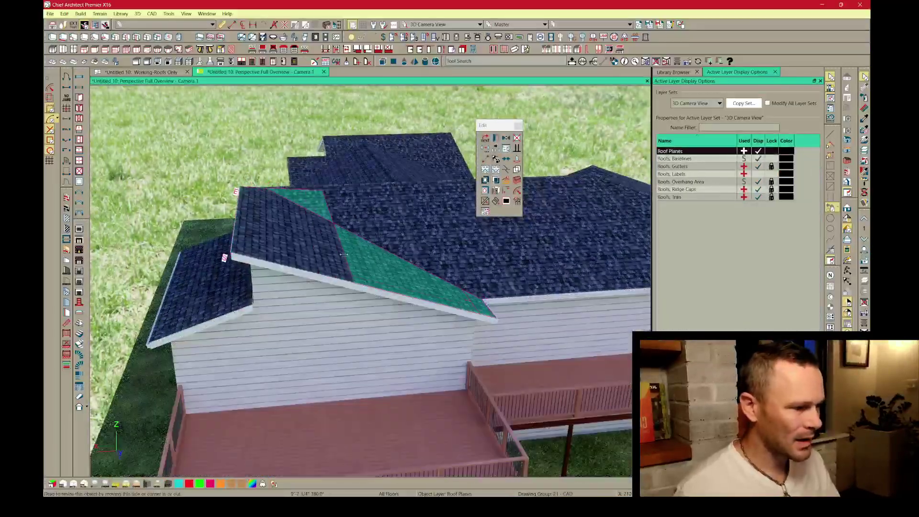
left_click_drag(355, 343, 355, 343)
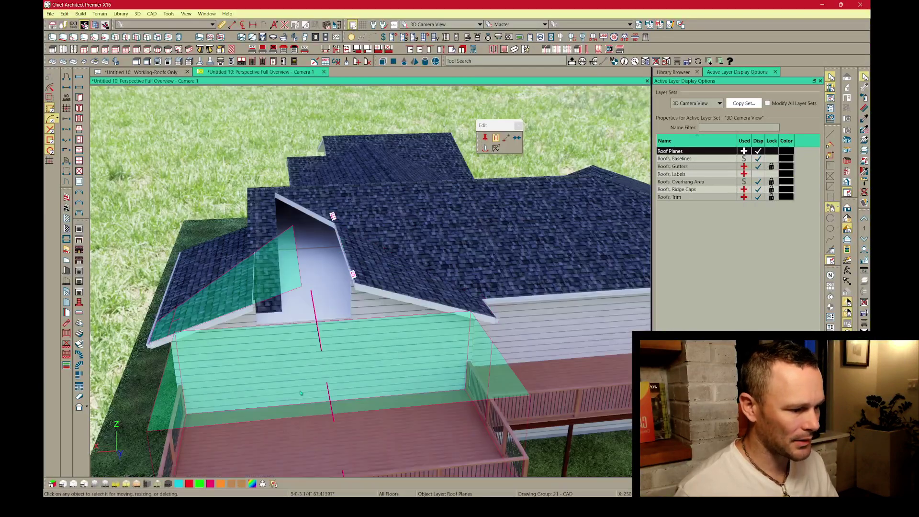
Reflect the deck gable's roof plane about the room's centreline and join the two planes at the ridge.
left_click_drag(361, 377, 360, 377)
left_click(507, 169)
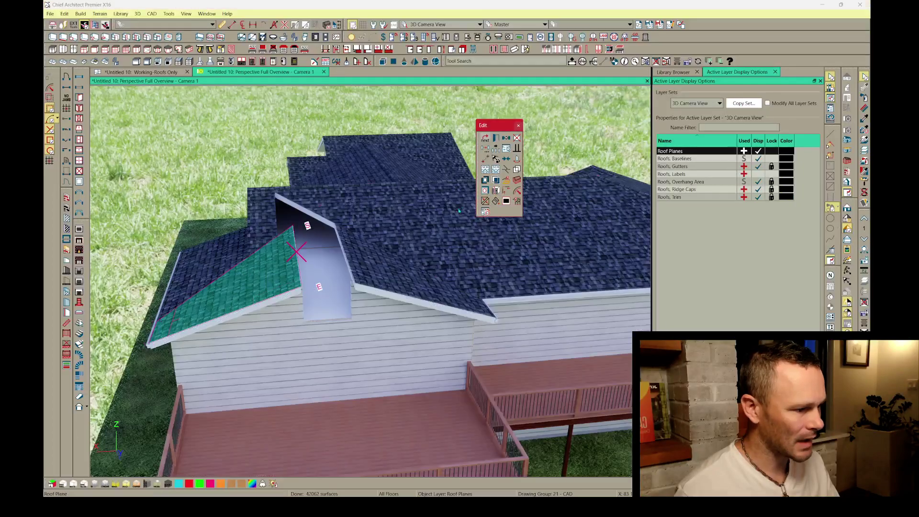
left_click(350, 278)
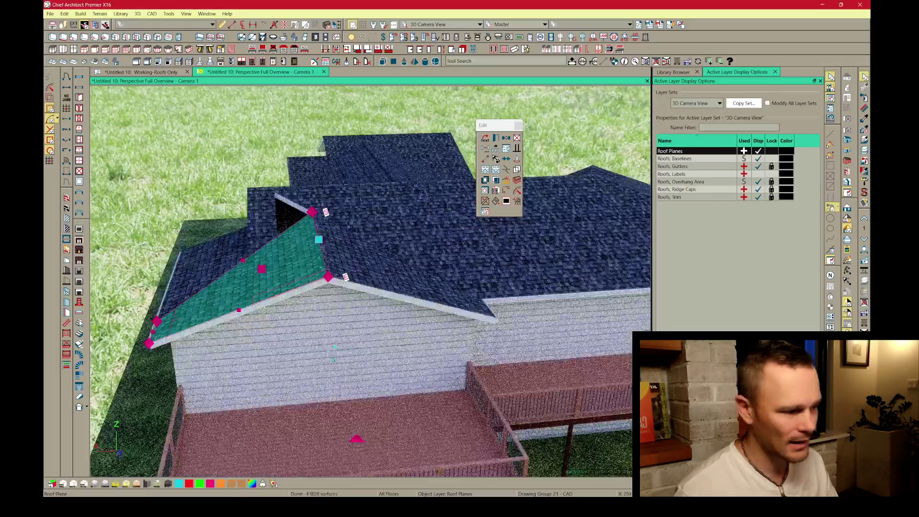
Merge the lower roof plane above the side wall with the higher roof plane behind it, without retaining the original objects.
middle_click_drag(331, 390, 342, 309)
left_click_drag(384, 277, 518, 286)
middle_click_drag(479, 306, 529, 305)
left_click(318, 307)
scroll(319, 306, "up", 2)
scroll(335, 311, "up", 1)
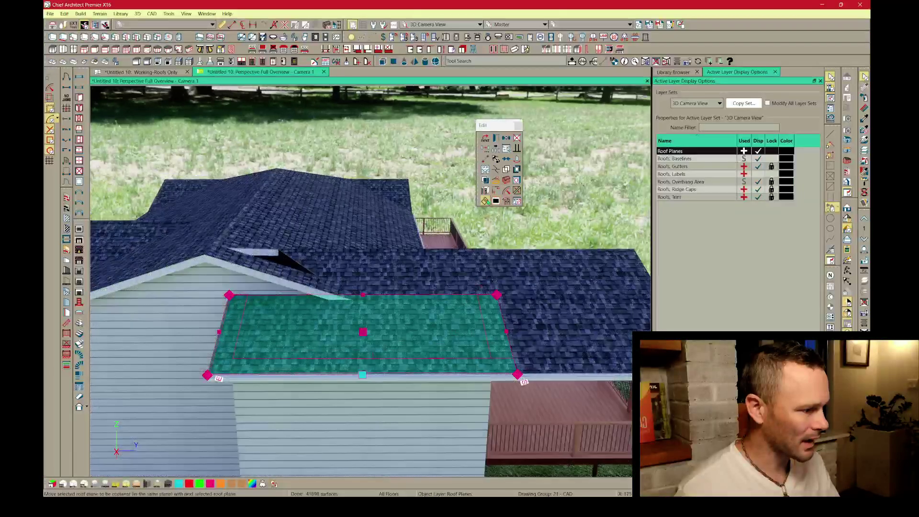
left_click(485, 201)
left_click(482, 257)
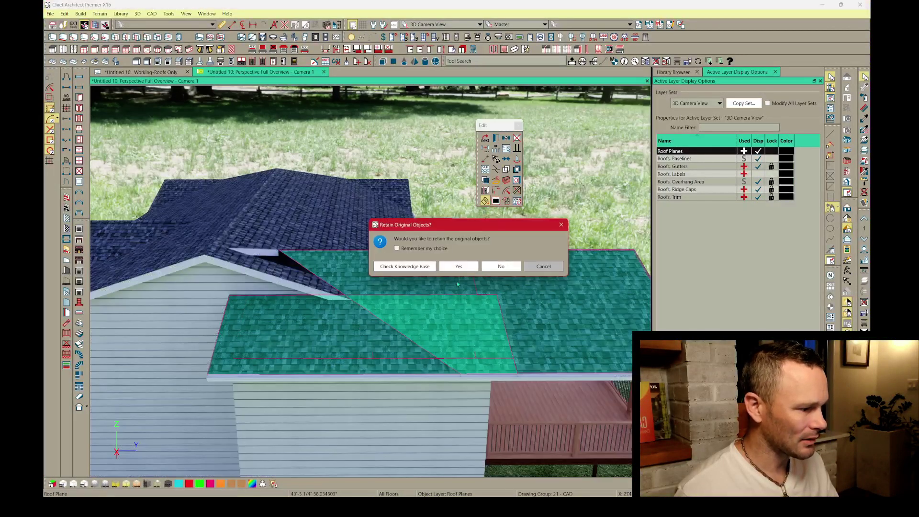
left_click(499, 265)
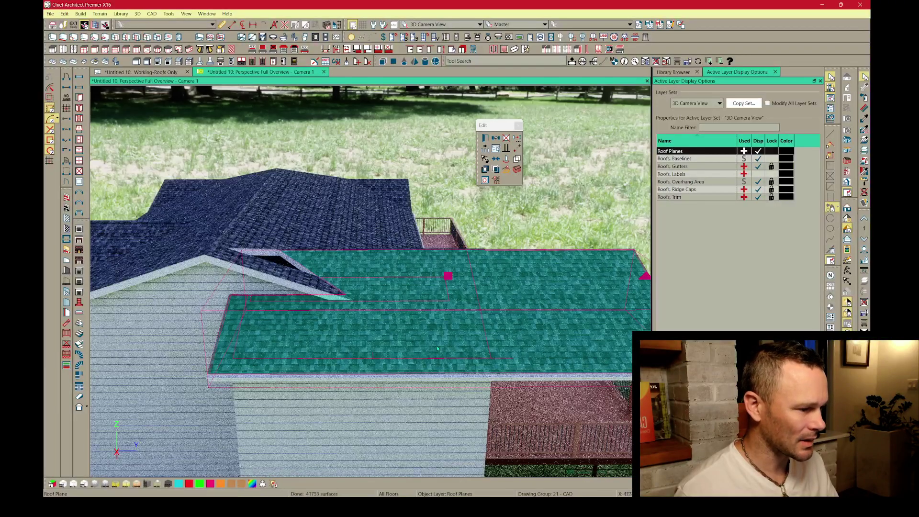
Extend the deck-side gable roof plane's end edge over the deck to line up with the opposite slope's end.
middle_click_drag(437, 348, 452, 306)
key("Escape")
left_click(273, 270)
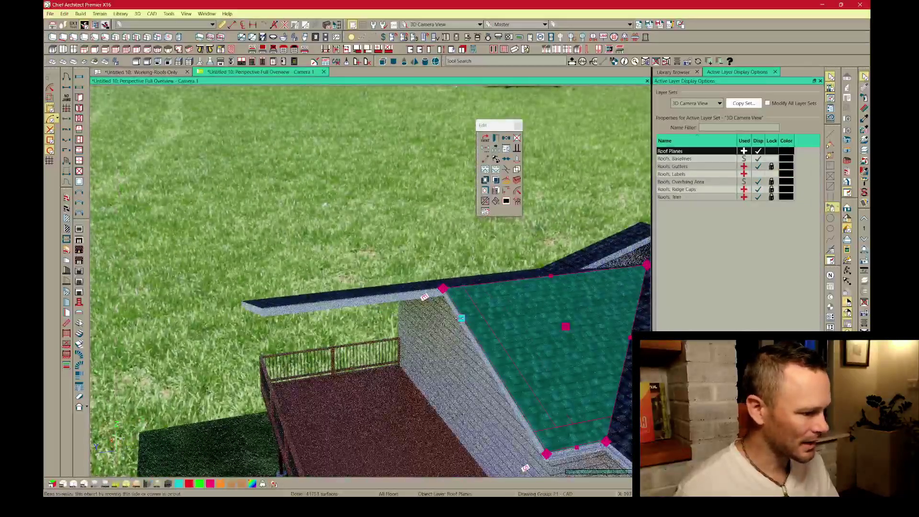
left_click_drag(462, 318, 295, 315)
left_click_drag(375, 322, 373, 322)
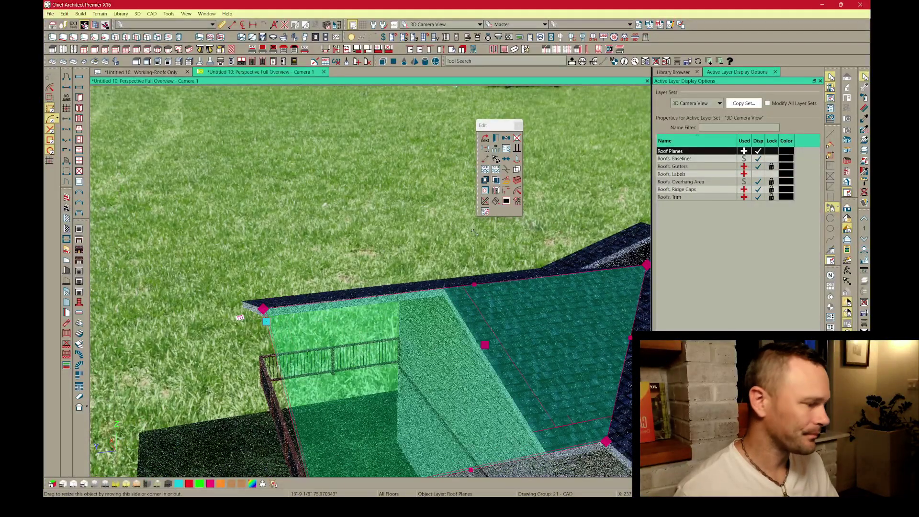
Merge the extended gable roof plane with the narrow strip at its end, without retaining the original objects.
middle_click_drag(236, 318, 464, 225)
left_click(546, 220)
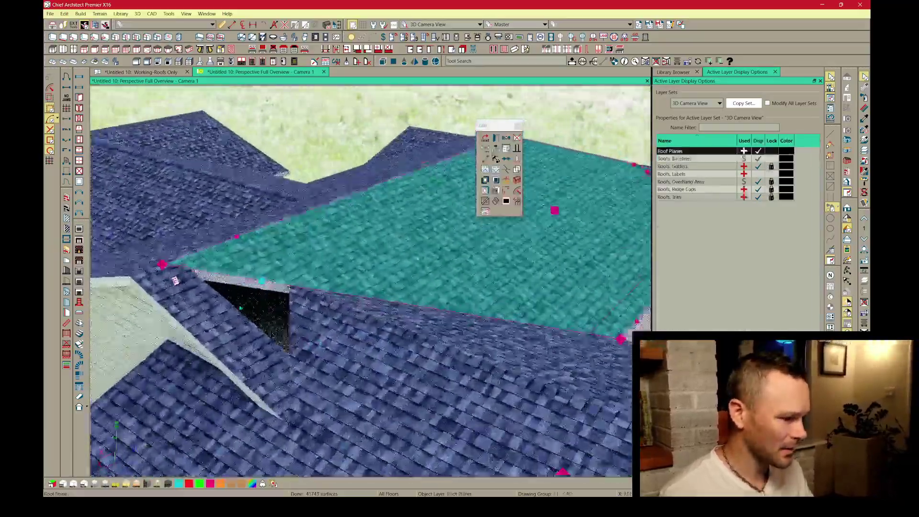
left_click(203, 326, "shift")
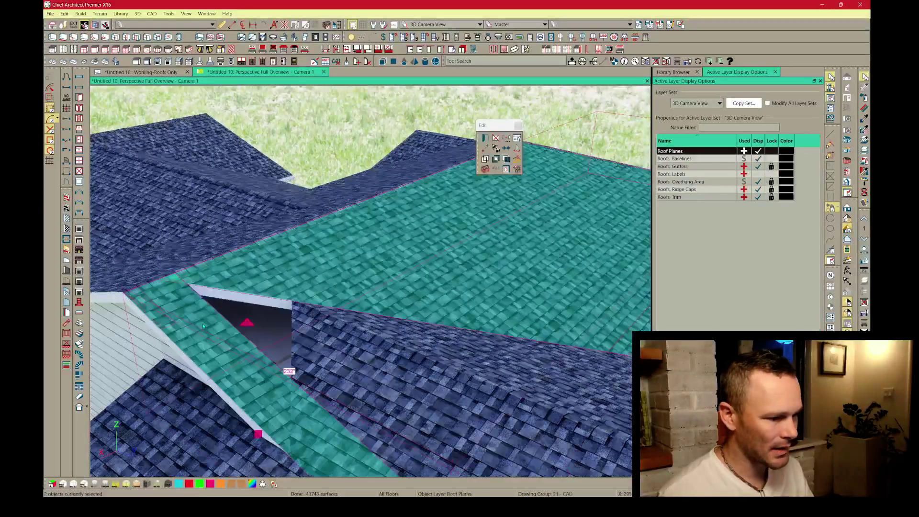
middle_click_drag(308, 269, 416, 288)
key("u")
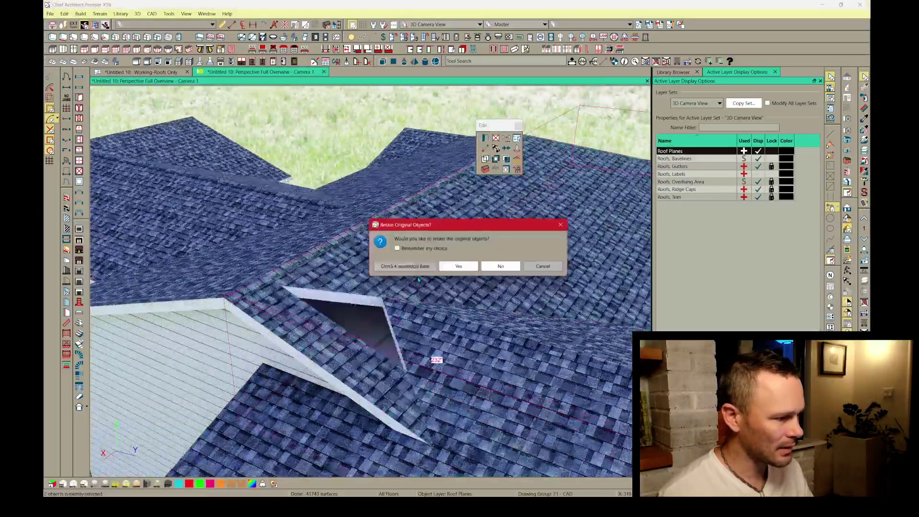
left_click(502, 266)
Reshape the merged gable plane by adjusting its inner edge and pulling its corner back to the valley's upper point.
left_click(362, 355)
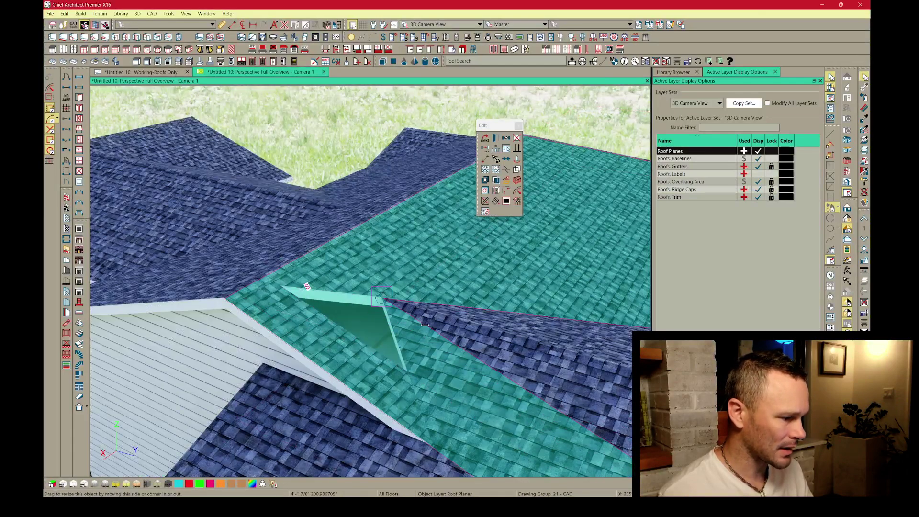
left_click_drag(425, 324, 424, 324)
scroll(424, 324, "down", 3)
middle_click_drag(424, 324, 474, 300)
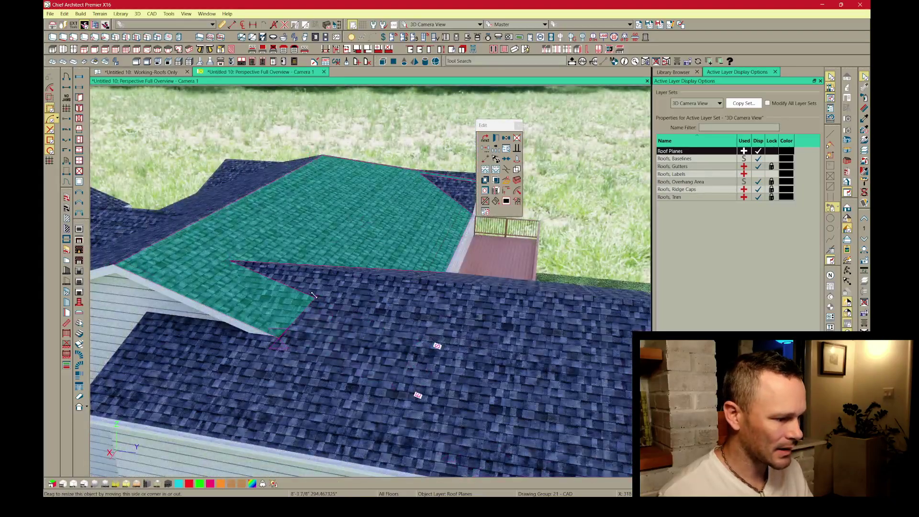
left_click_drag(314, 296, 231, 262)
Try to join the gable plane's short valley edge with the adjacent lower slope.
left_click(485, 201)
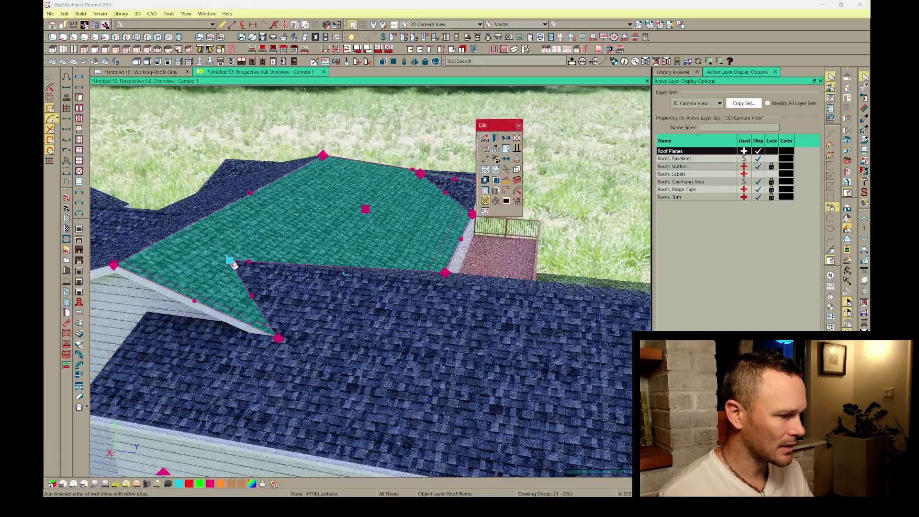
left_click(281, 295)
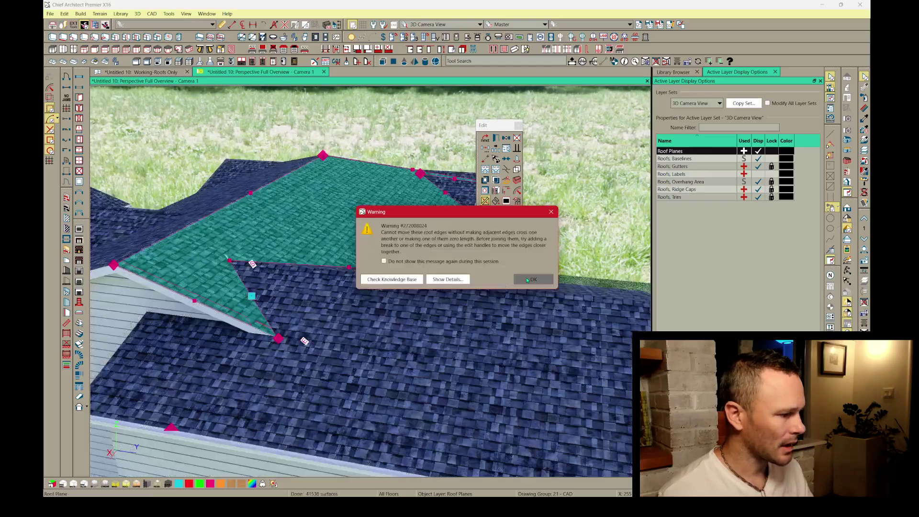
left_click(527, 280)
Shift the gable plane's valley edge and corner to close the notch and join it with the adjacent lower slope.
scroll(335, 335, "up", 10)
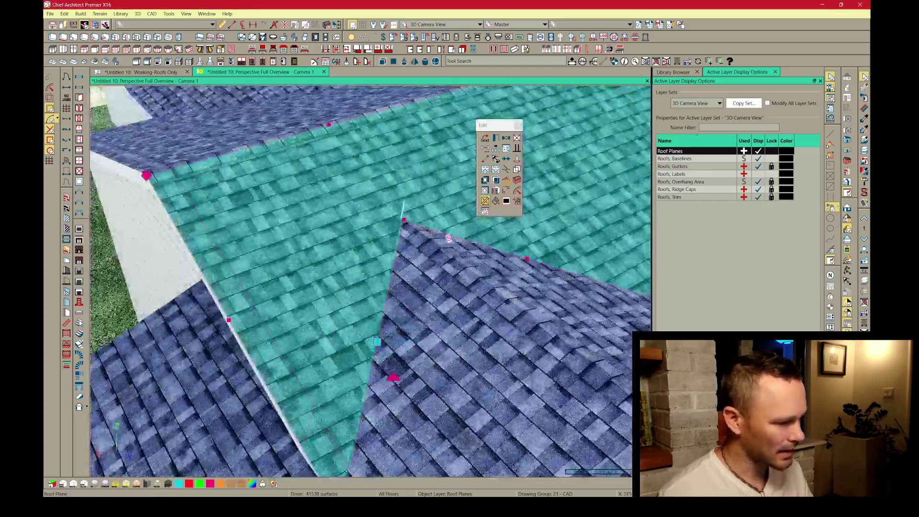
left_click_drag(359, 273, 345, 242)
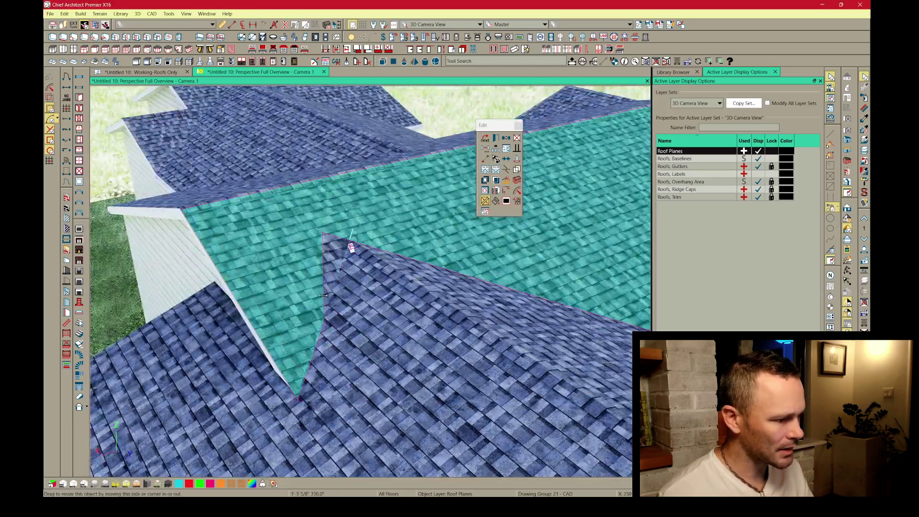
left_click_drag(246, 250, 245, 248)
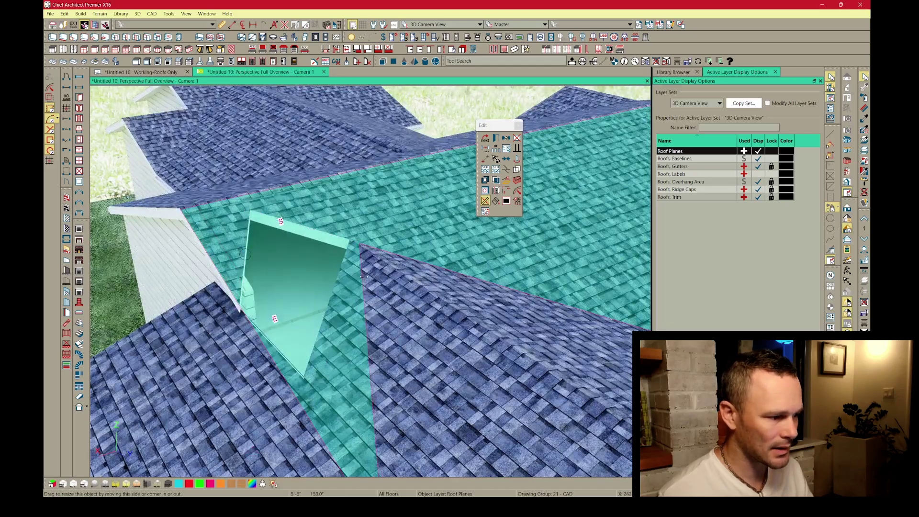
left_click(352, 239)
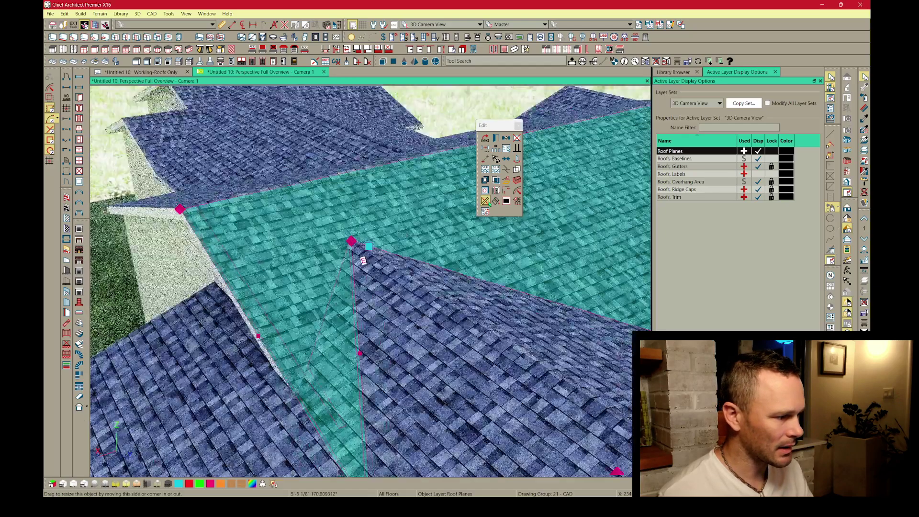
left_click(488, 201)
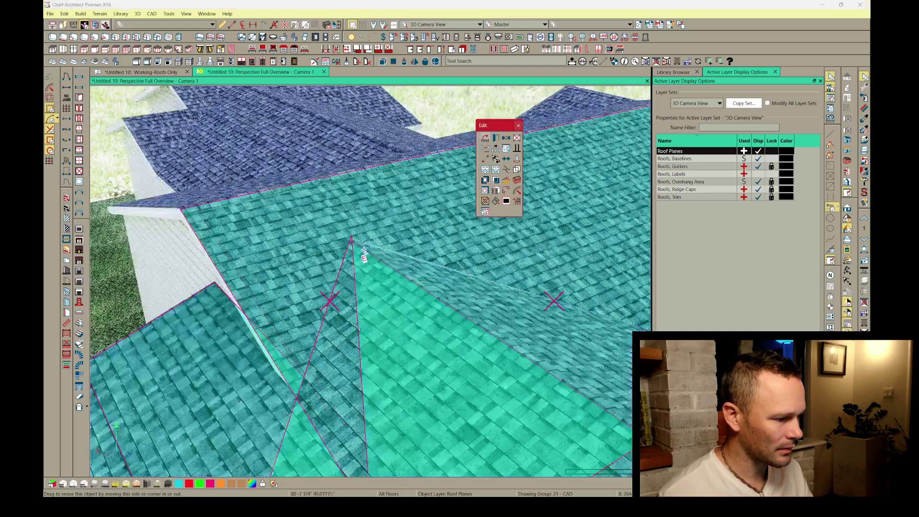
left_click_drag(404, 390, 401, 391)
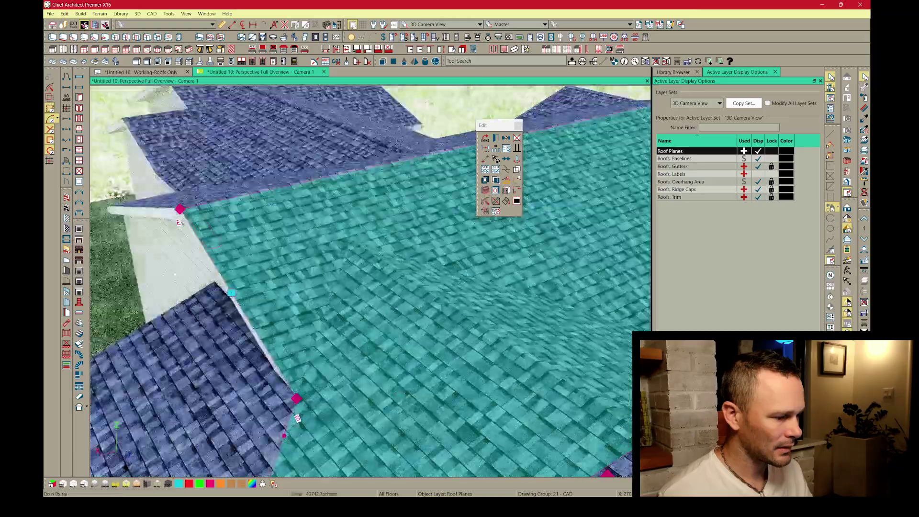
key("Escape")
left_click(305, 289)
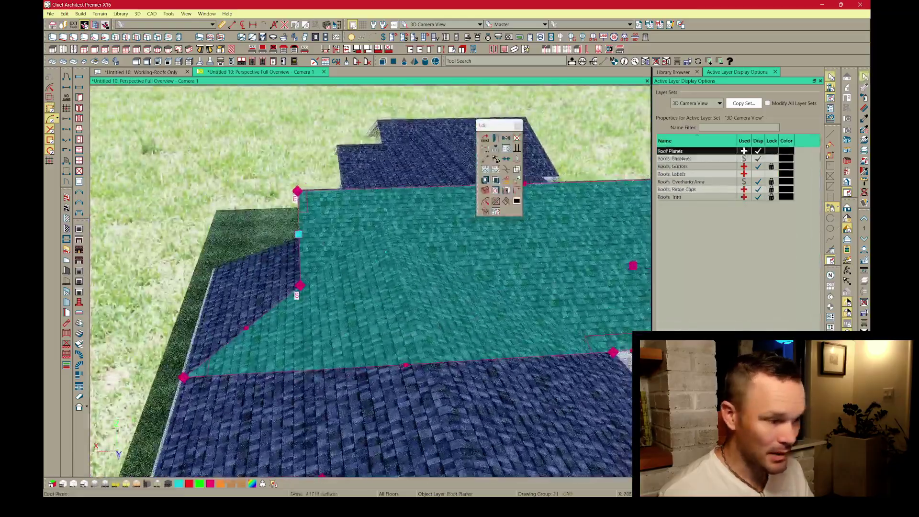
middle_click_drag(502, 341, 498, 316)
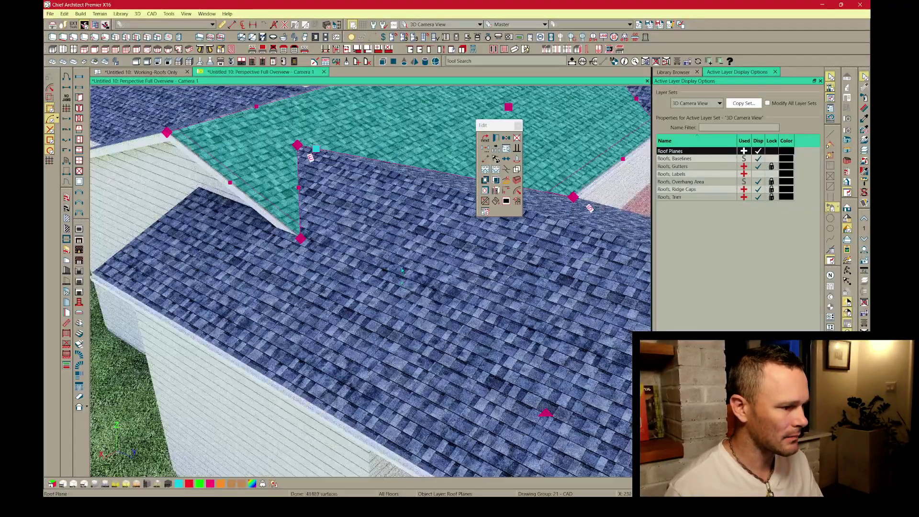
mouse_move(403, 281)
middle_mouse_down()
mouse_move(400, 263)
mouse_move(417, 288)
middle_mouse_up()
Try to merge the triangular plane at the far gable with the neighbouring slope, without retaining the originals.
left_click(362, 346)
mouse_move(360, 306)
middle_mouse_down()
mouse_move(357, 283)
mouse_move(365, 299)
middle_mouse_up()
left_click(362, 293)
middle_click_drag(456, 291, 550, 299)
middle_click_drag(376, 321, 321, 287)
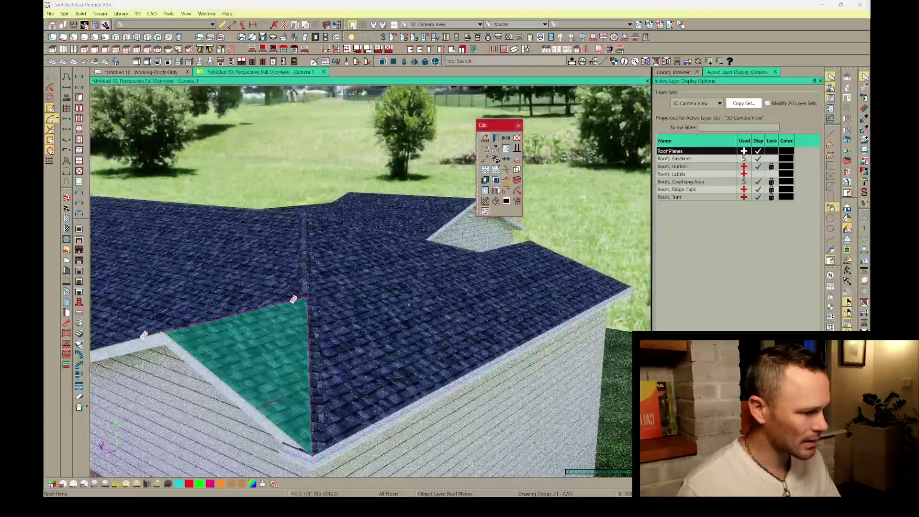
left_click(372, 331, "shift")
key("u")
left_click(501, 266)
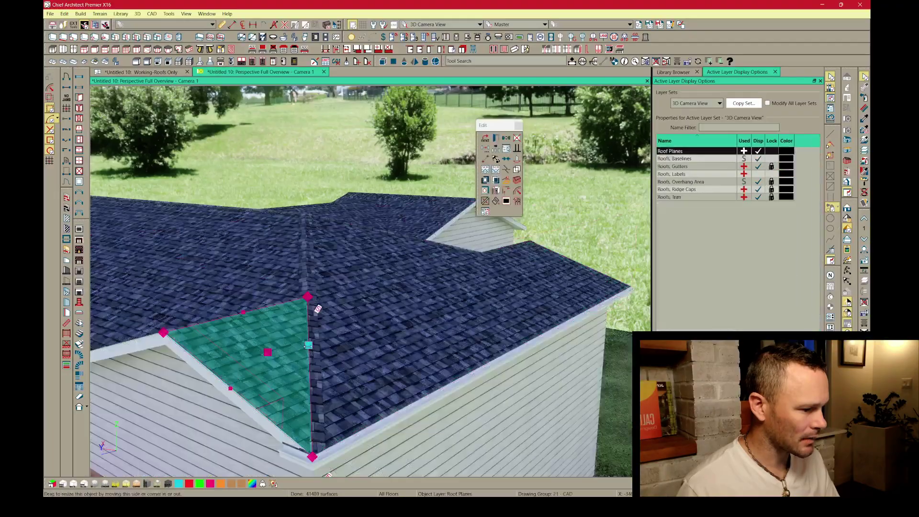
Widen the triangular gable plane to overlap the neighbouring slope and merge both without retaining the original objects.
left_click_drag(308, 346, 357, 339)
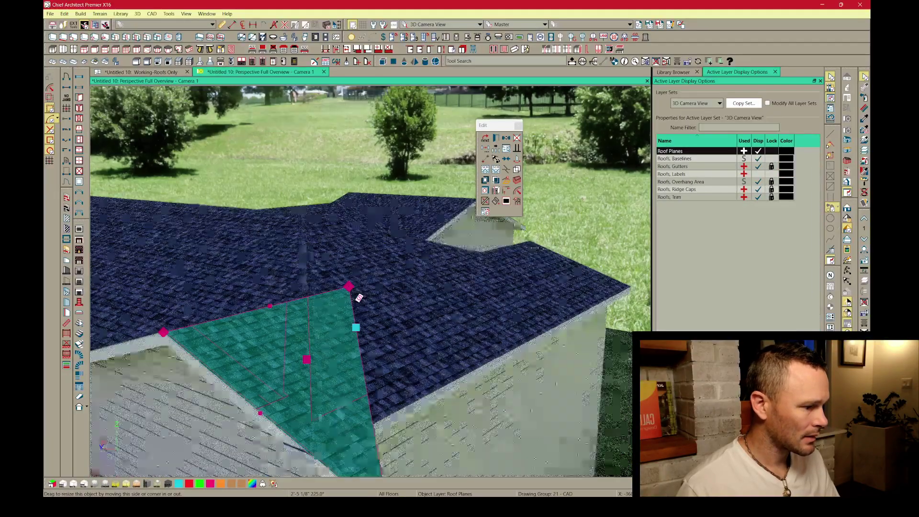
scroll(357, 339, "down", 3)
left_click(401, 270)
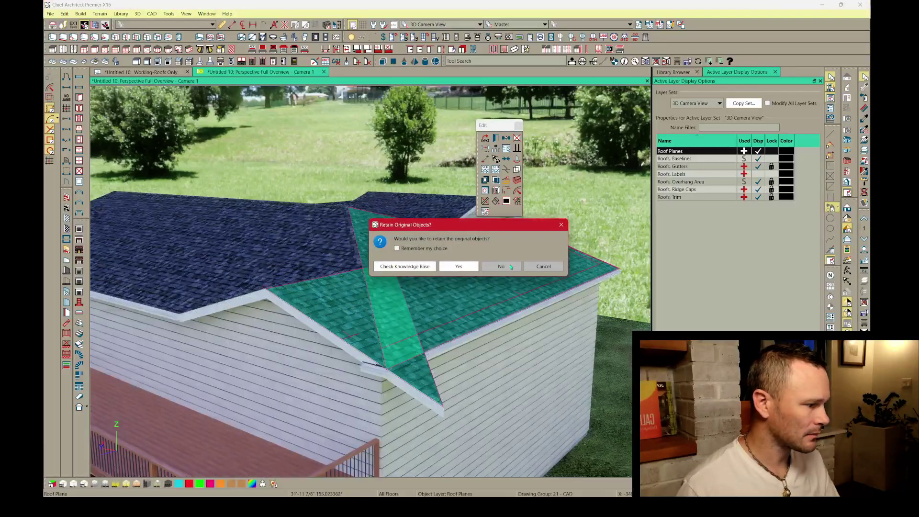
left_click(511, 267)
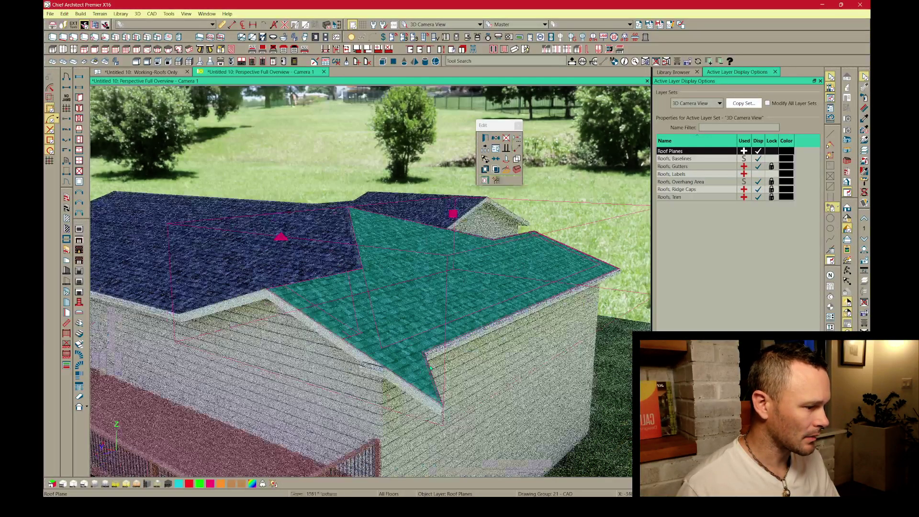
Pull the merged plane's projecting edge at the gable corner back in line with the side wall's eave.
middle_click_drag(379, 268, 405, 278)
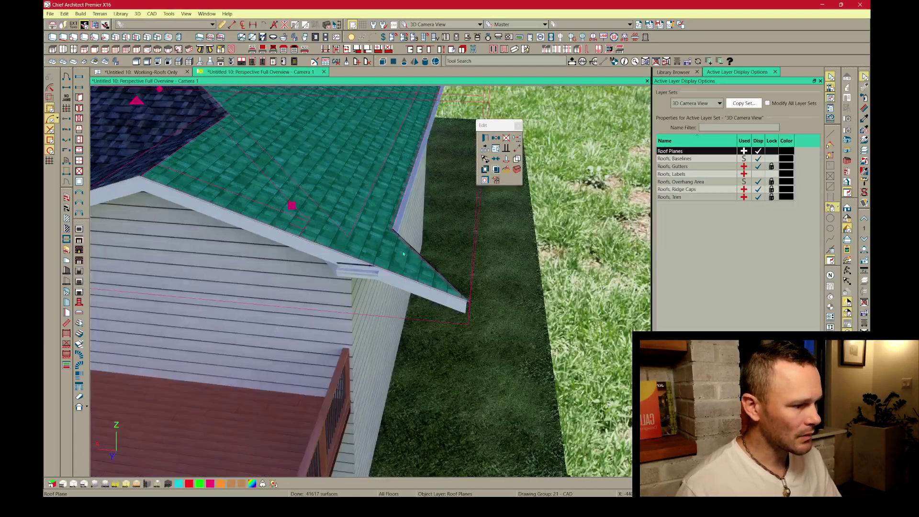
left_click(407, 258)
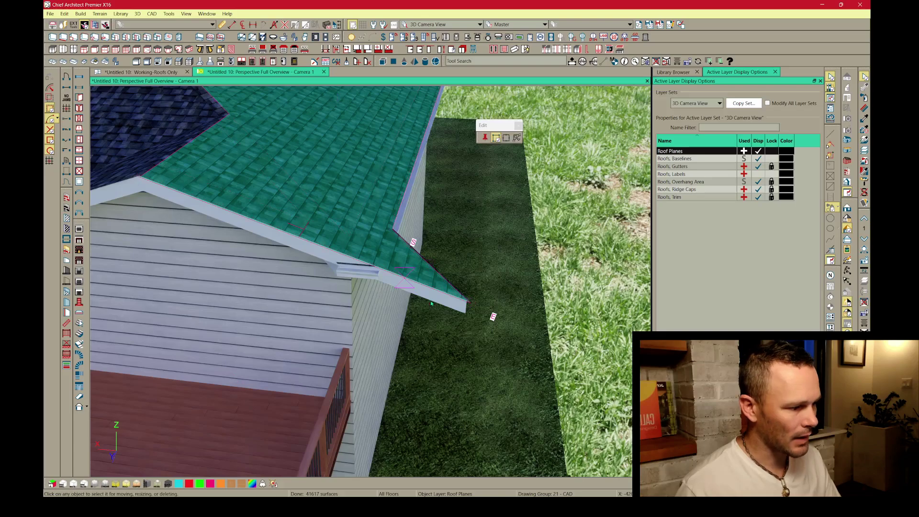
left_click(410, 274)
left_click_drag(437, 289, 424, 180)
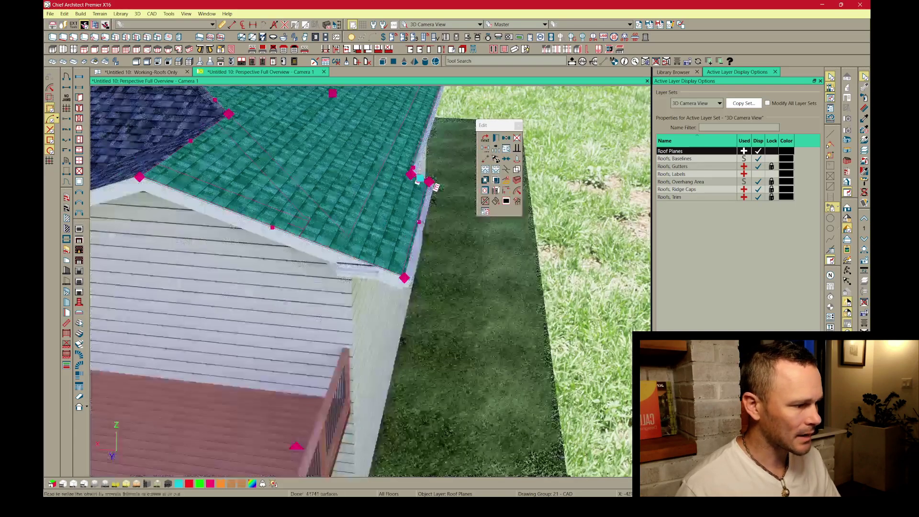
Clean up the merged plane's eave edge and remove the leftover triangular roof plane beside it.
left_click_drag(441, 312, 441, 311)
key("o")
left_click_drag(439, 267, 405, 189)
left_click(404, 189)
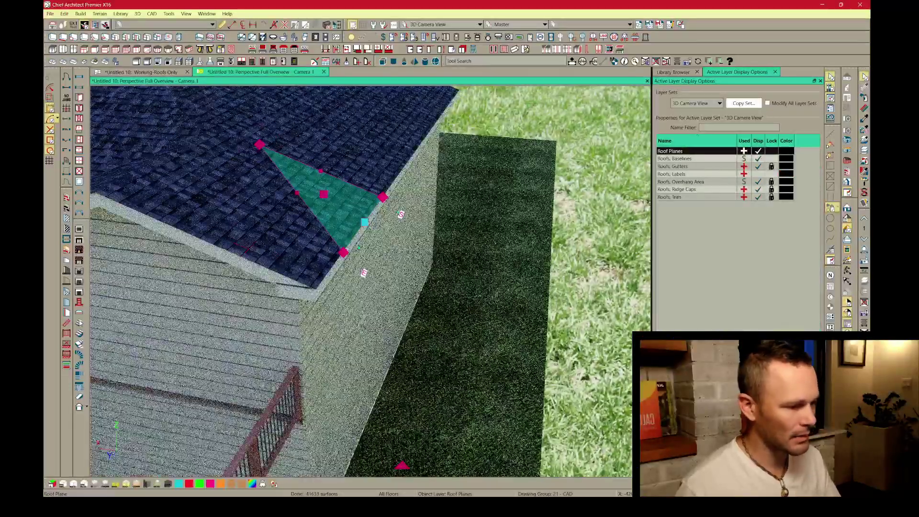
key("Escape")
Move the long deck-side plane's stray corner edge to clear its narrow tail from the gable corner.
left_click(297, 296)
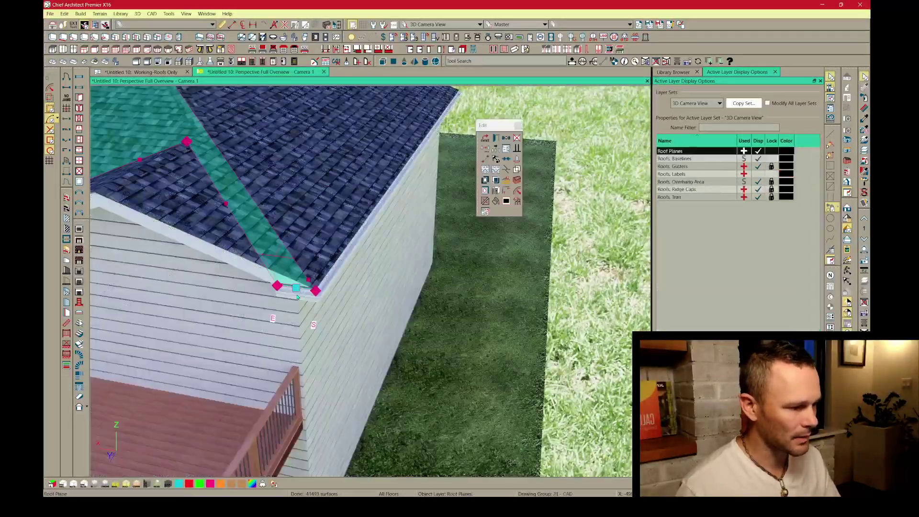
middle_click_drag(297, 297, 372, 341)
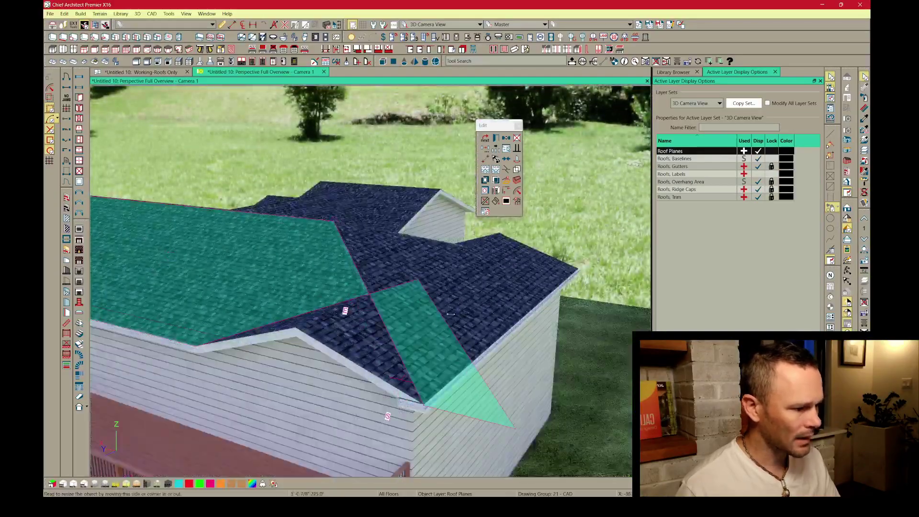
left_click_drag(599, 267, 597, 268)
key("Escape")
Stretch the long deck-side roof plane's valley-side edge toward the far gable.
scroll(445, 294, "down", 1)
middle_click_drag(454, 297, 327, 326)
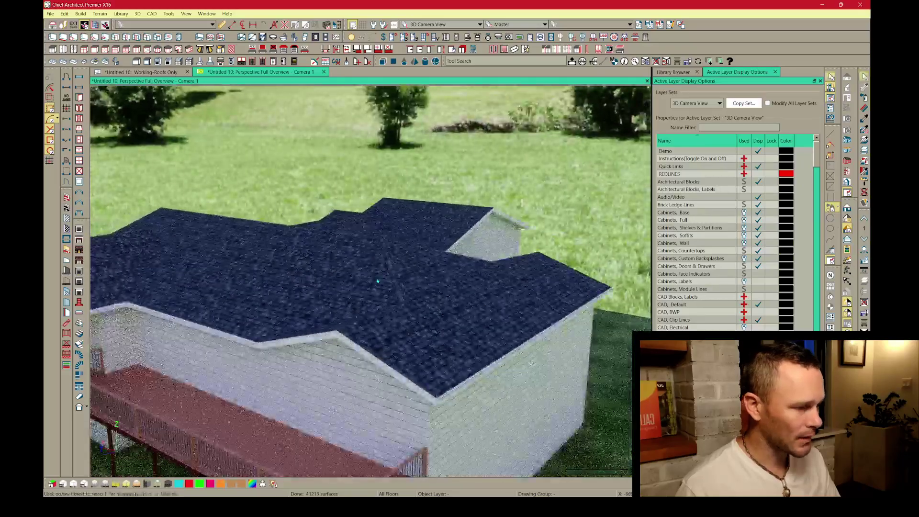
left_click(377, 281)
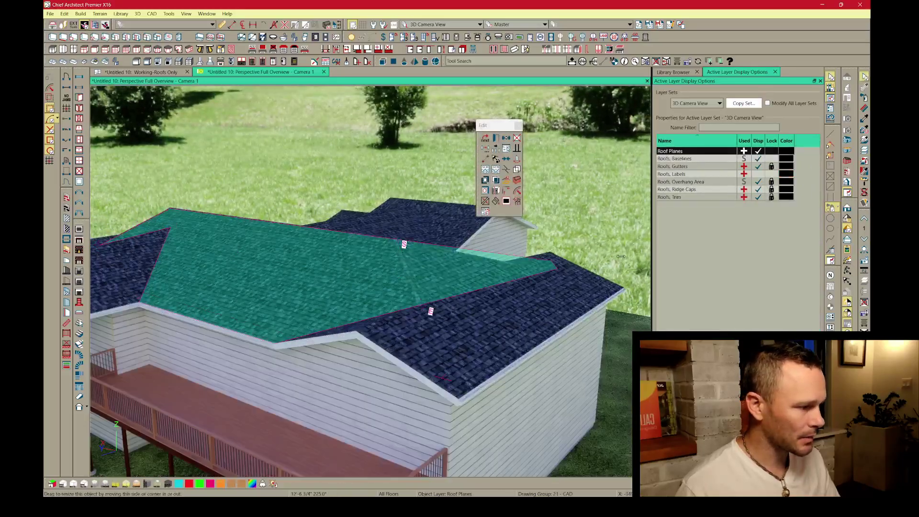
left_click_drag(623, 255, 621, 255)
Stretch the long deck-side roof plane past the far gable end and move its eave edge toward the gable corner.
middle_click_drag(575, 269, 438, 278)
left_click_drag(493, 331, 577, 336)
middle_click_drag(330, 345, 459, 365)
left_click_drag(430, 360, 432, 384)
left_click(417, 384)
Pull the stretched plane's outer edge back in line with the gable end and bring its corner to the eave corner.
middle_click_drag(541, 334, 460, 302)
left_click(459, 268)
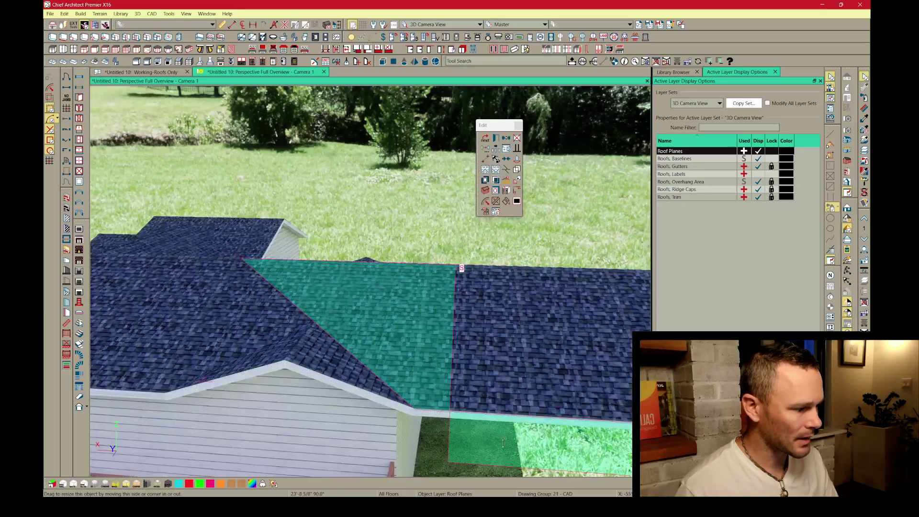
left_click_drag(464, 418, 464, 416)
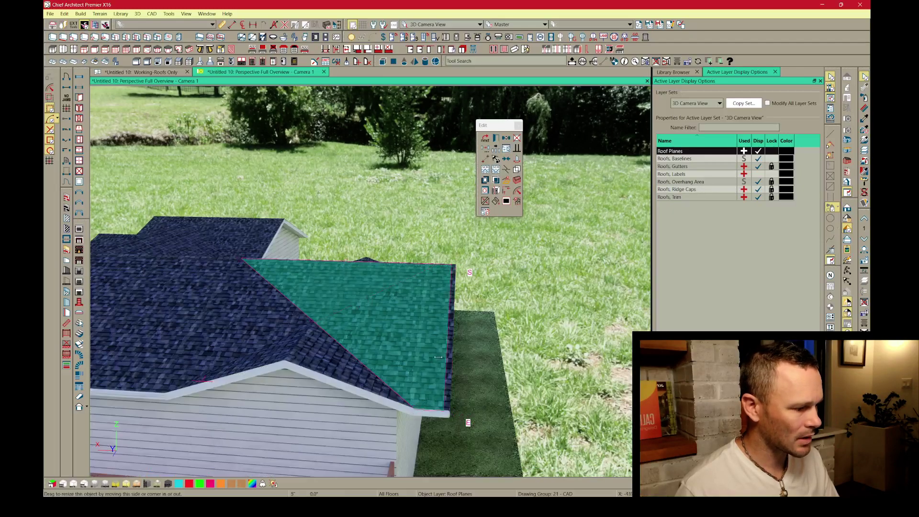
left_click_drag(470, 265, 415, 409)
Merge the stretched plane with the adjoining long deck-side roof plane, retaining the original planes.
left_click(517, 170)
left_click(217, 306)
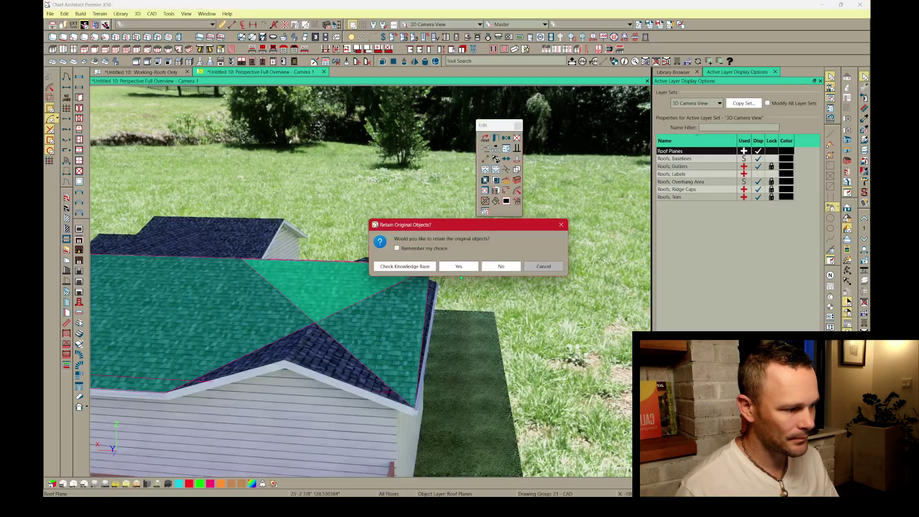
left_click(462, 267)
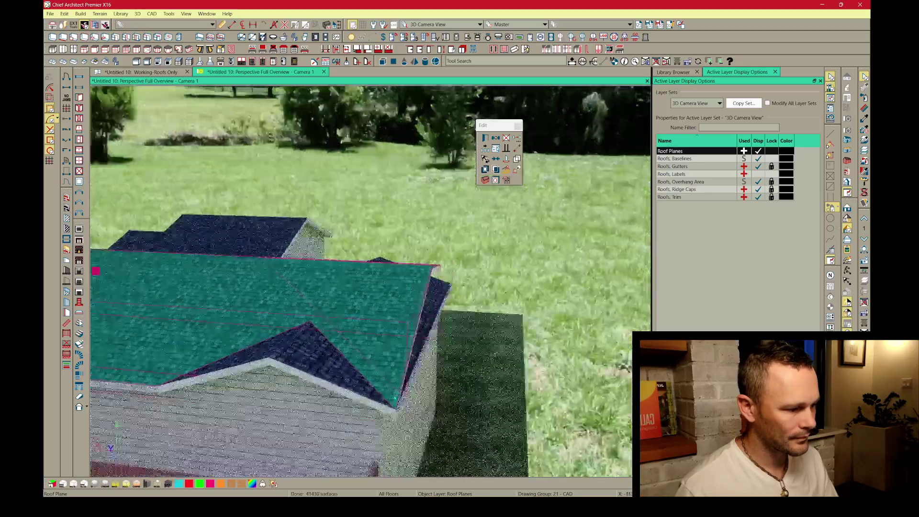
middle_click_drag(395, 399, 421, 315)
left_click(330, 286)
left_click(410, 289)
left_click_drag(372, 322, 388, 264)
key("Escape")
Stretch the opposite slope's valley-side edge out to the end of the ridge above the end wall.
middle_click_drag(414, 298, 521, 257)
left_click(520, 257)
middle_click_drag(505, 295, 452, 302)
key("Escape")
left_click(457, 262)
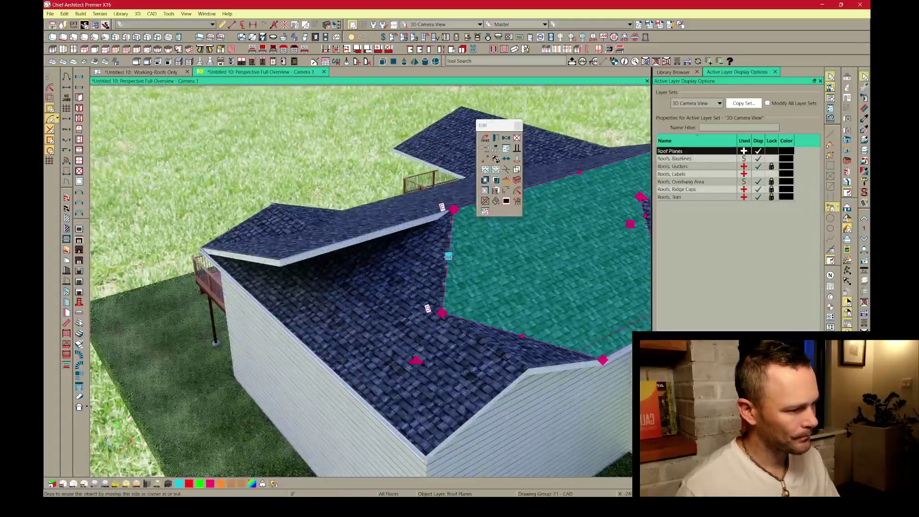
left_click_drag(448, 257, 227, 249)
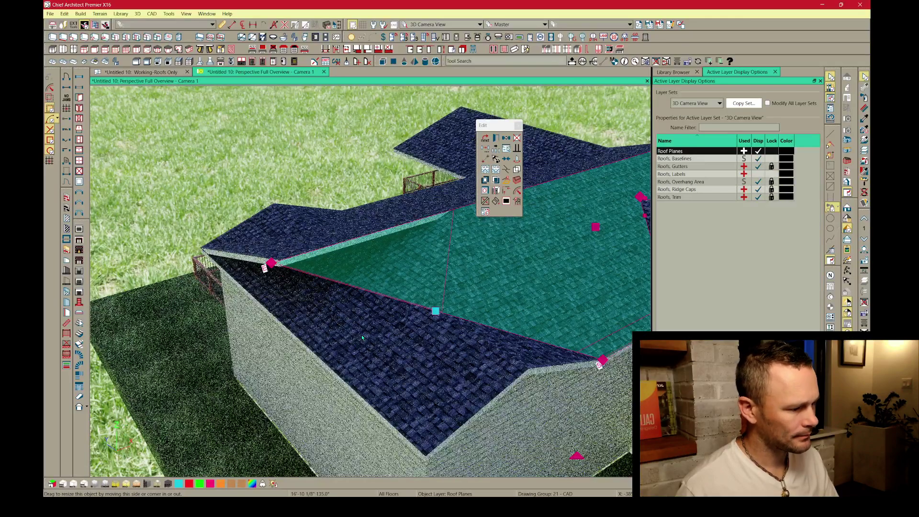
Shrink the low roof plane over the end wall to a small triangle at the deck-side corner.
left_click(361, 335)
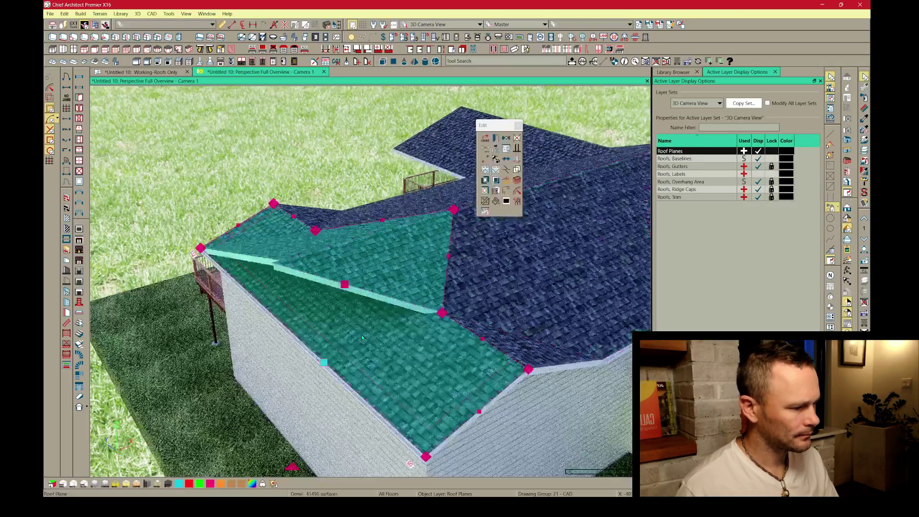
middle_click_drag(361, 334, 361, 335)
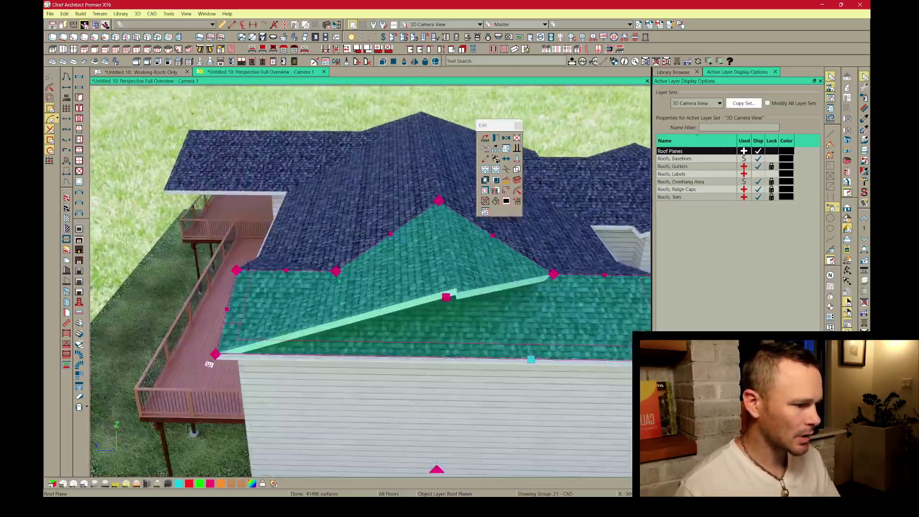
middle_click_drag(399, 239, 403, 239)
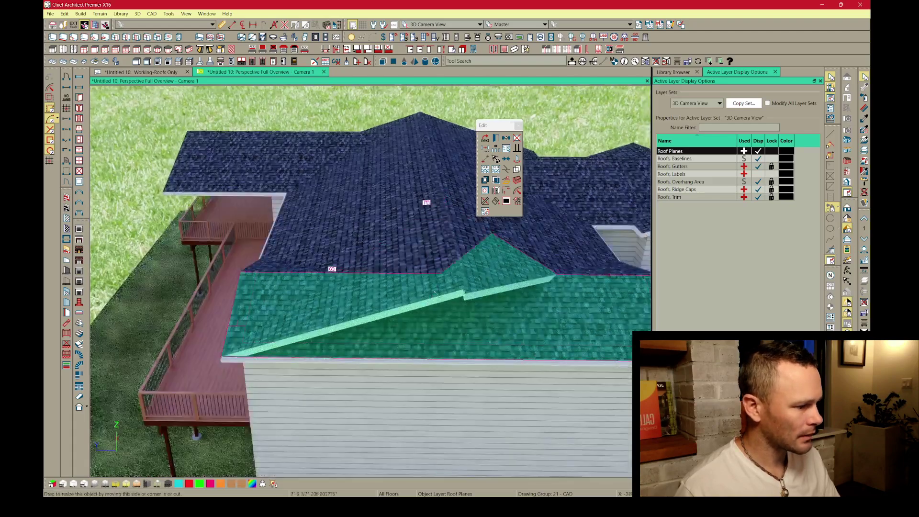
left_click_drag(557, 394, 420, 261)
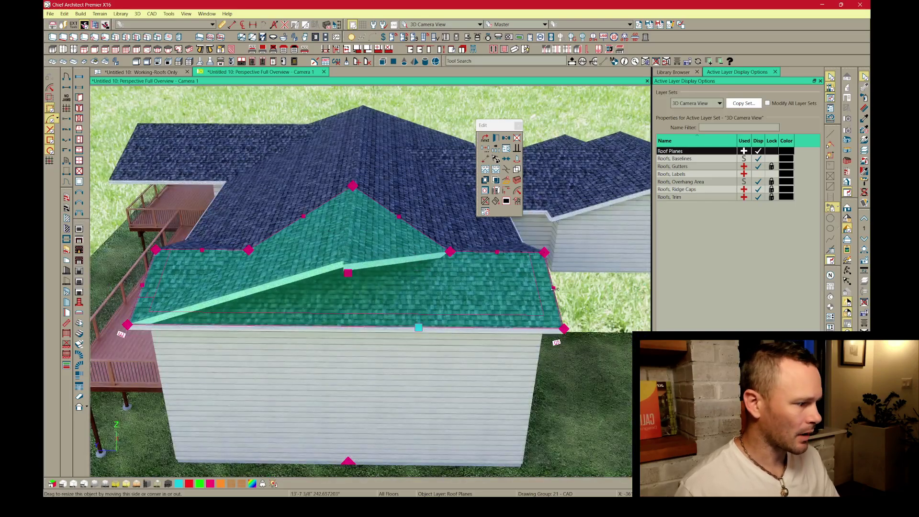
left_click_drag(553, 288, 252, 243)
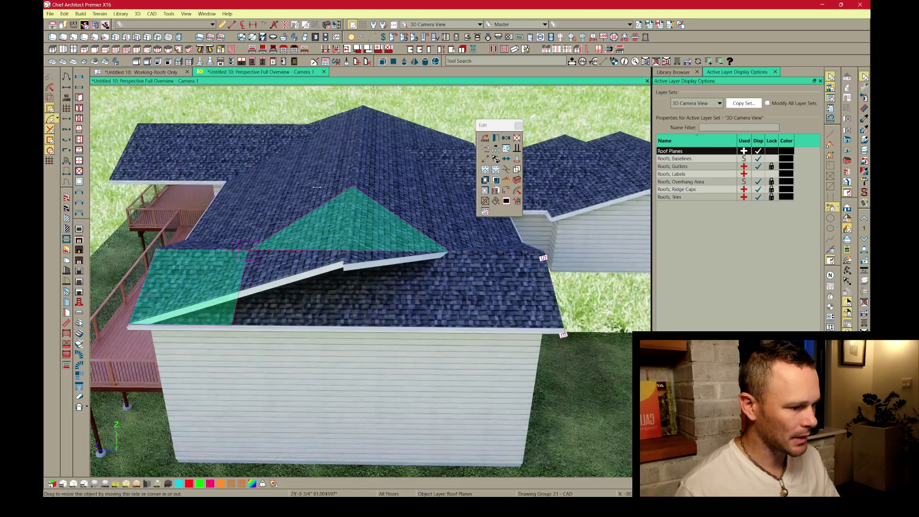
left_click_drag(317, 187, 265, 183)
left_click_drag(247, 261, 247, 259)
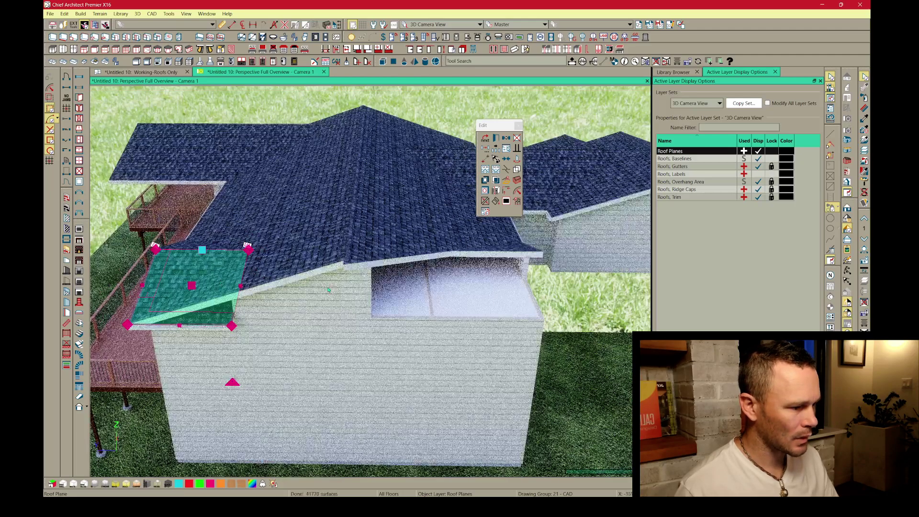
middle_click_drag(334, 291, 360, 316)
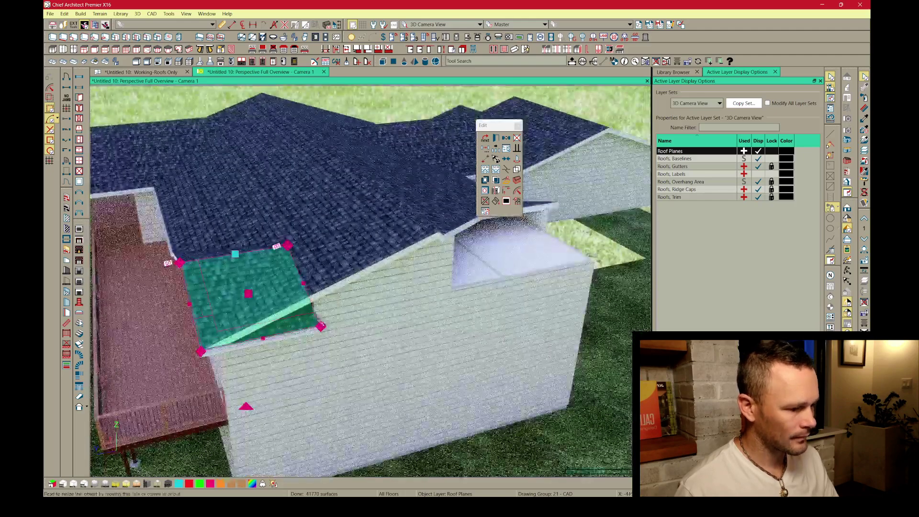
left_click_drag(320, 326, 212, 350)
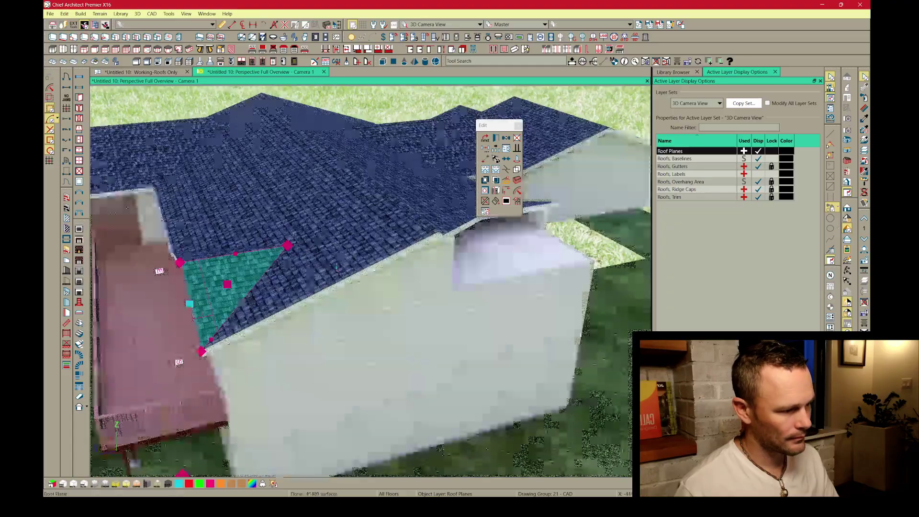
Extend the front-side roof plane along the ridge to the peak of the end-wall gable.
middle_click_drag(339, 267, 334, 247)
left_click(333, 247)
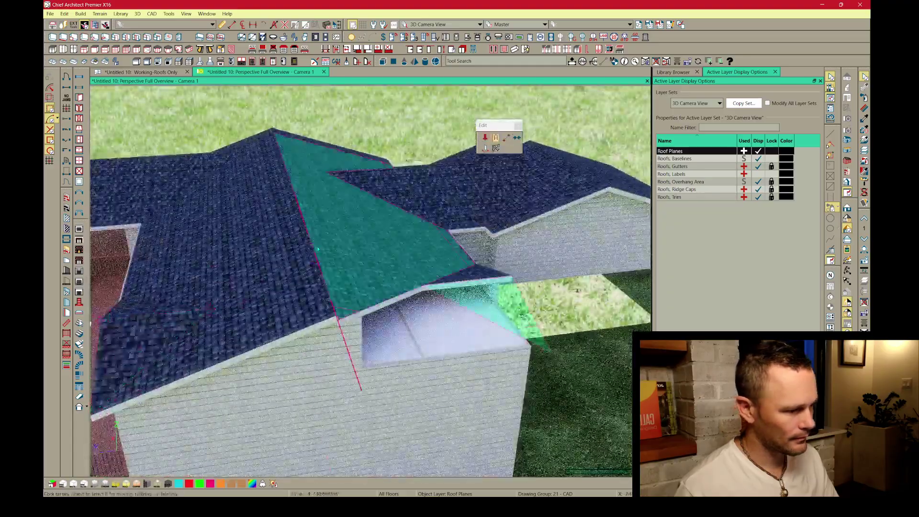
left_click(338, 330)
mouse_move(338, 306)
middle_mouse_down()
mouse_move(377, 287)
mouse_move(379, 314)
mouse_move(335, 317)
middle_mouse_up()
Stretch the front-side plane around the small front gable and align its outer edge with the end-wall gable peak.
left_click(377, 288)
key("3")
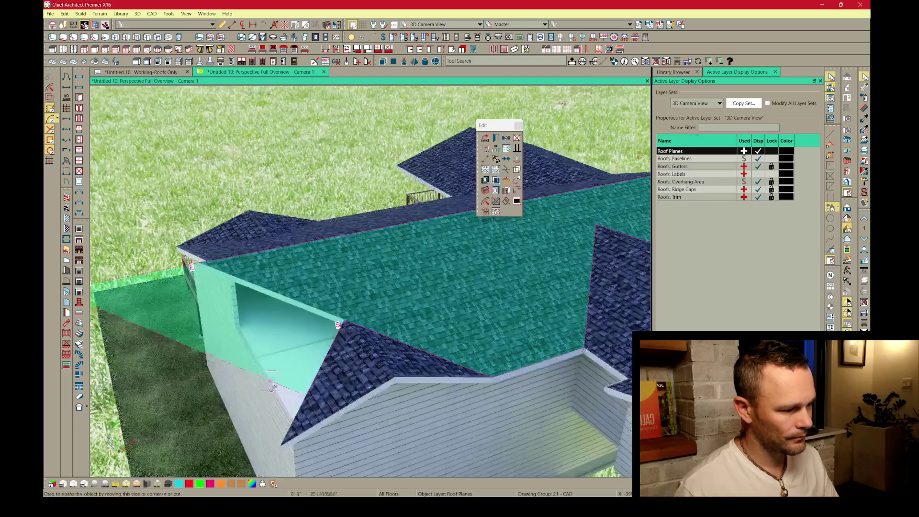
left_click(339, 296)
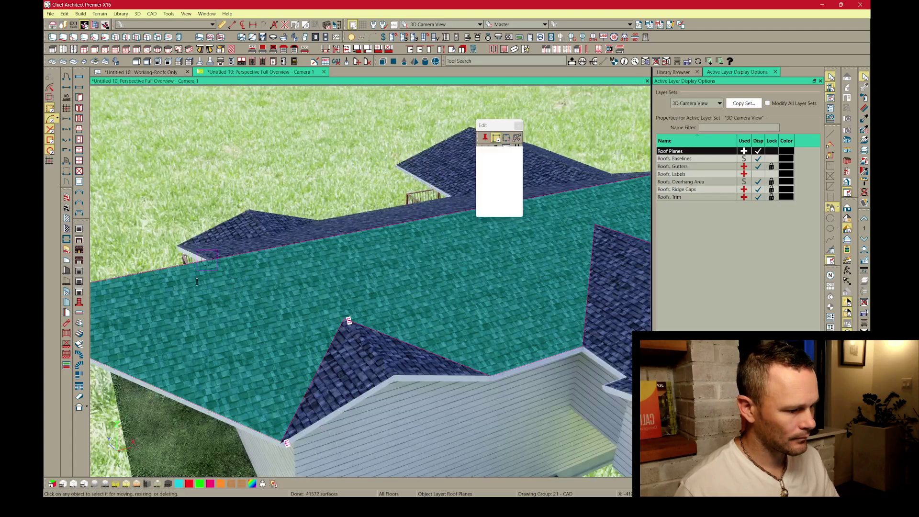
left_click(207, 261)
middle_click_drag(207, 260, 239, 257)
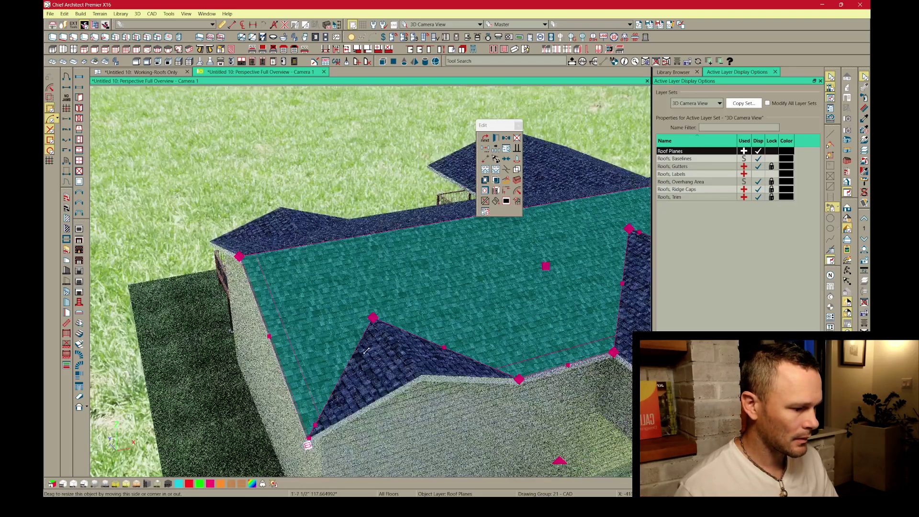
key("o")
left_click_drag(367, 350, 367, 350)
middle_click_drag(366, 350, 367, 350)
left_click(391, 313)
middle_click_drag(391, 314, 411, 324)
left_click(410, 324)
Switch to the floor plan, load the Working-Terrain plan view, and select the terrain perimeter to see its full extent.
key("ctrl+Tab")
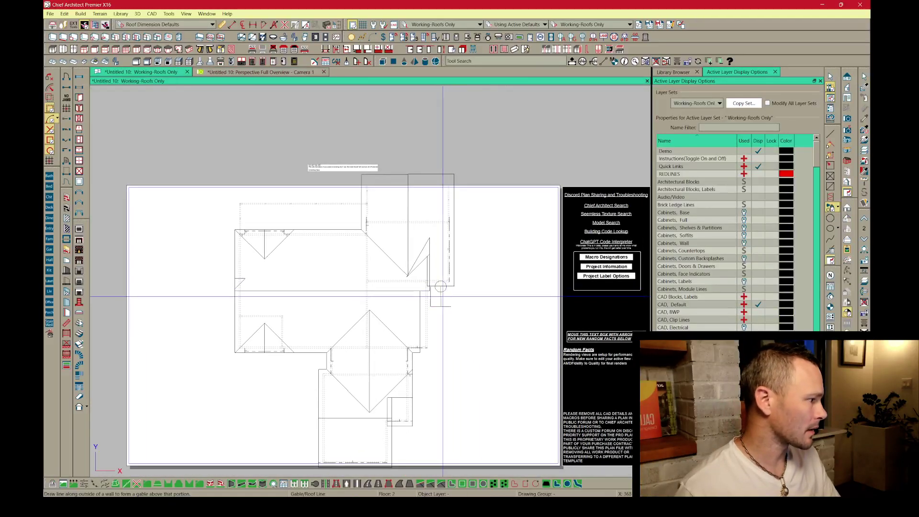
left_click(592, 25)
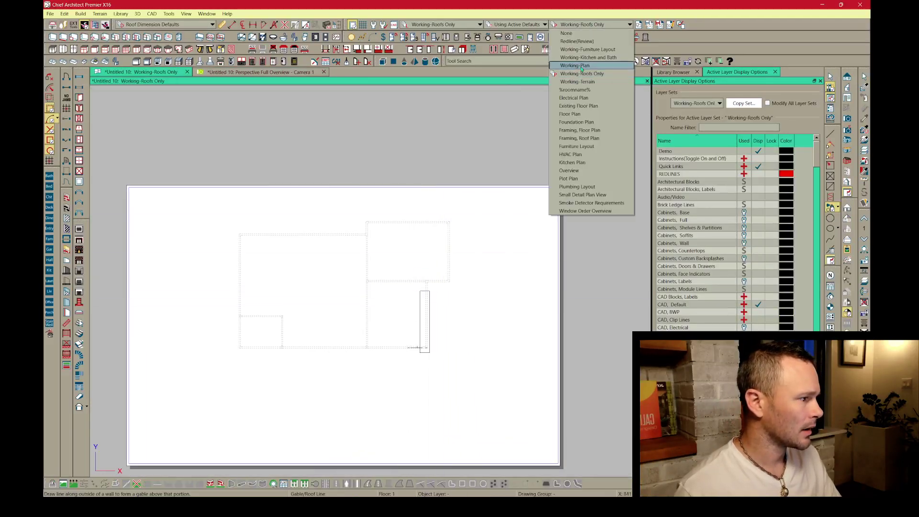
left_click(594, 81)
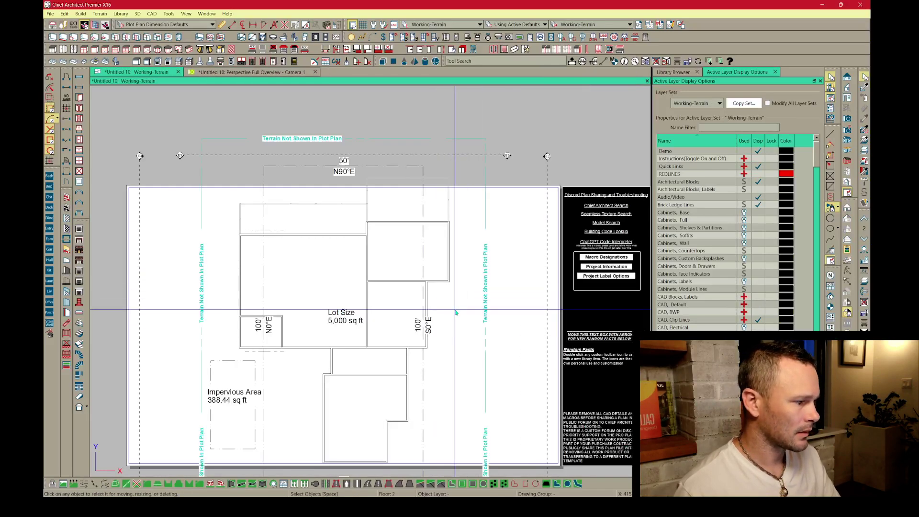
left_click(468, 232)
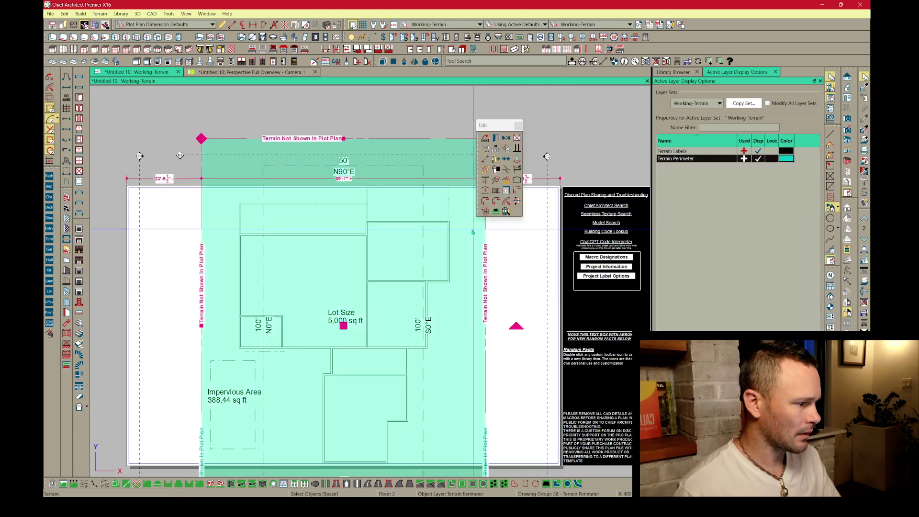
middle_click_drag(462, 245, 412, 242)
scroll(412, 287, "down", 1)
middle_click_drag(413, 325, 413, 291)
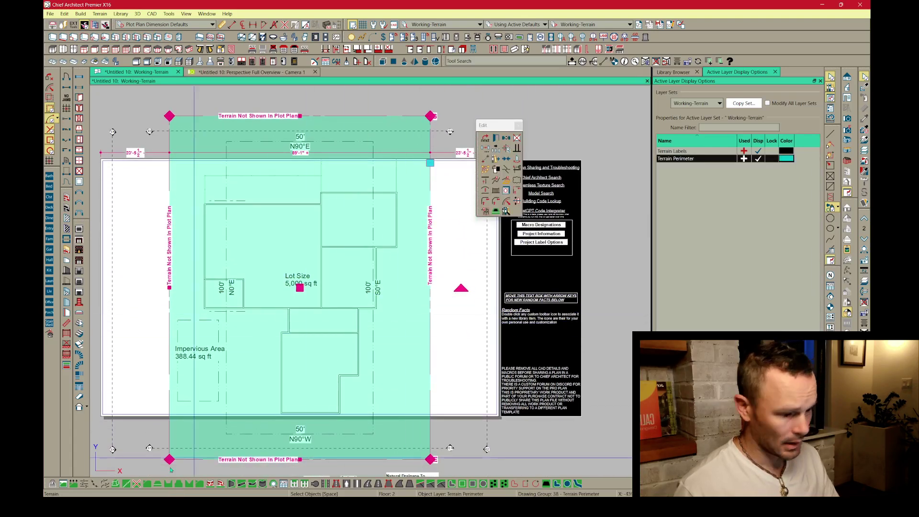
Draw a closed rectangular elevation region about 42'-7 1/2" deep across the terrain's full width below the main house block.
left_click(84, 484)
scroll(304, 432, "up", 3)
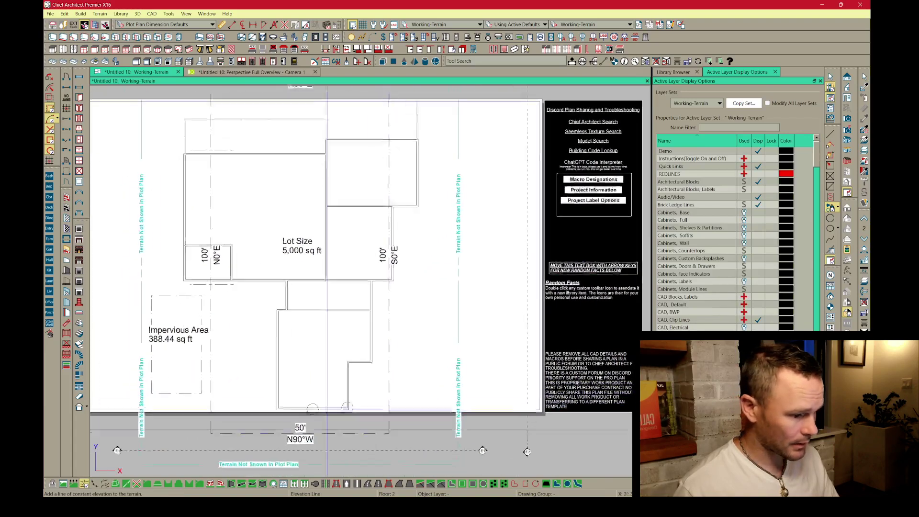
scroll(304, 432, "down", 1)
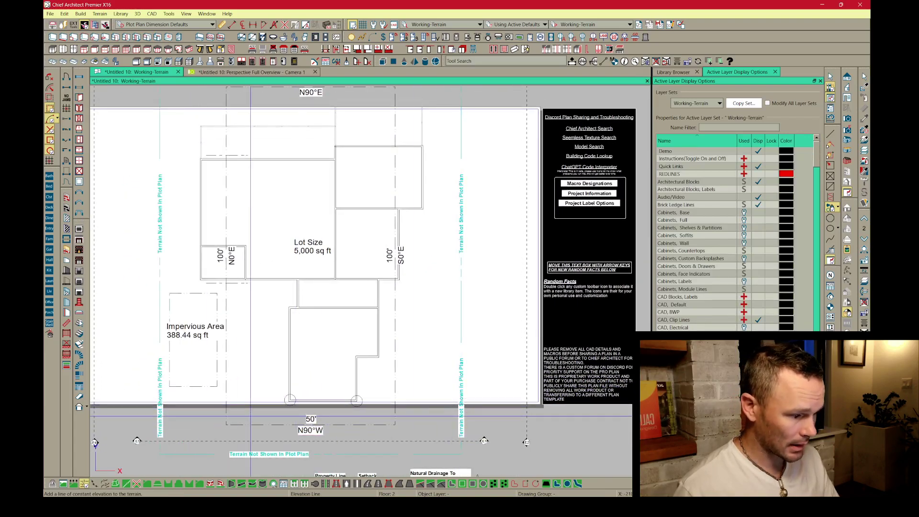
left_click_drag(461, 424, 163, 280)
left_click(164, 281)
left_click(461, 281)
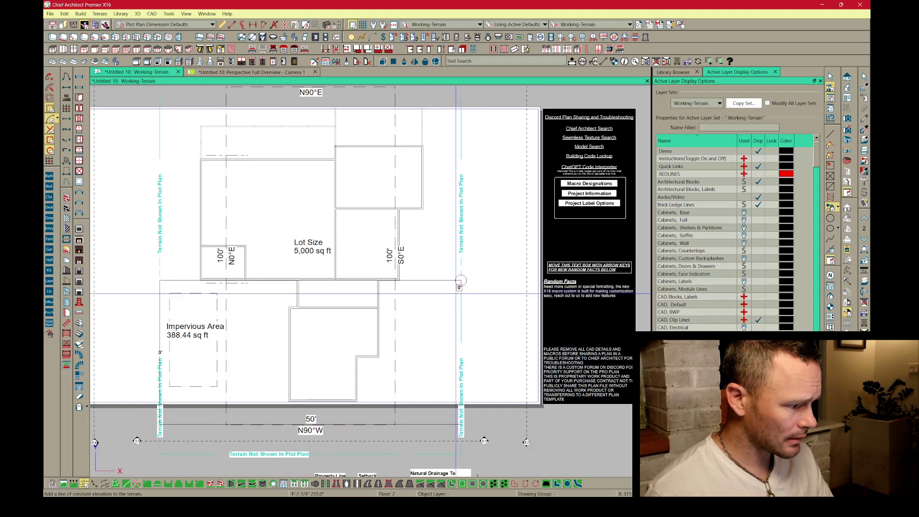
left_click(461, 425)
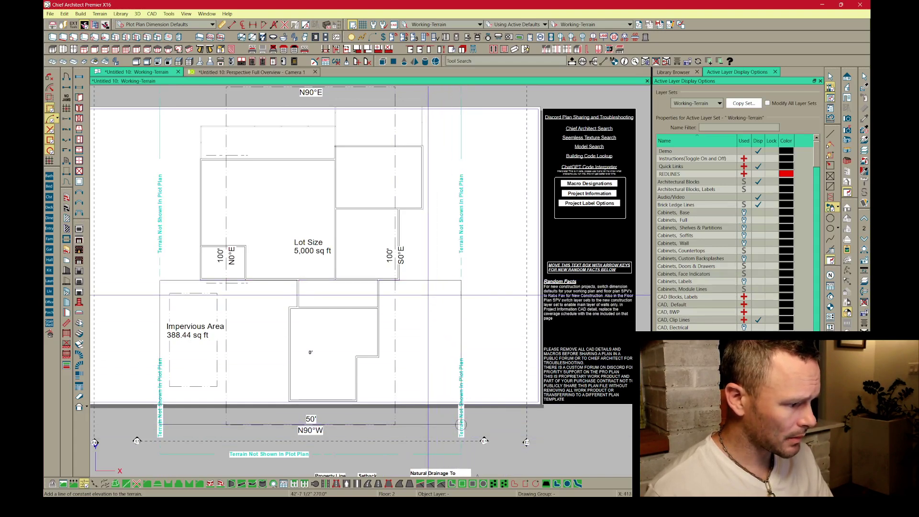
Open the new elevation region's specification and accept an elevation of 0".
key("space")
double_click(431, 281)
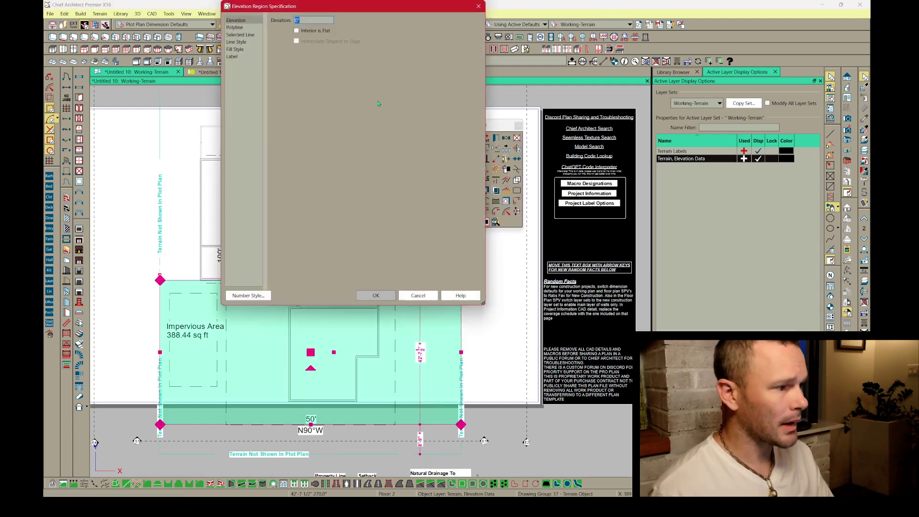
key("Return")
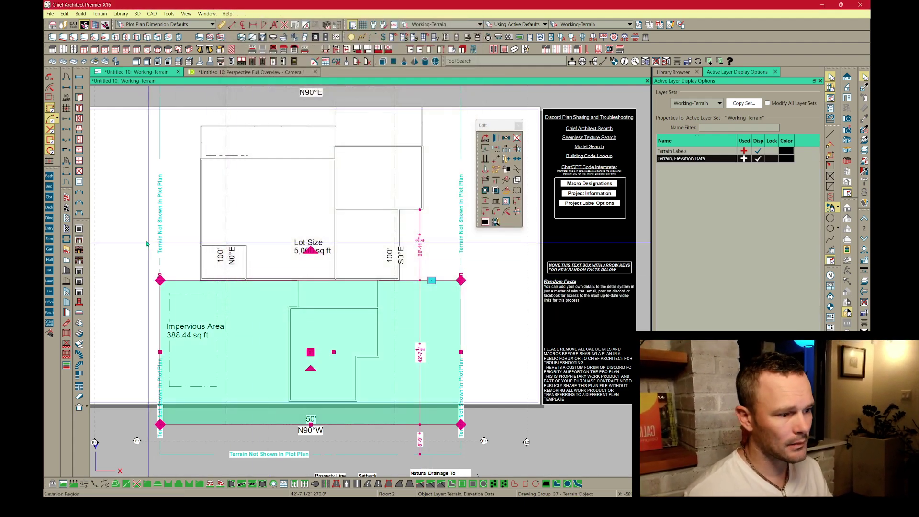
Draw a horizontal elevation line about 90 ft long across the terrain through the house's upper part and set its elevation to -5.
key("Escape")
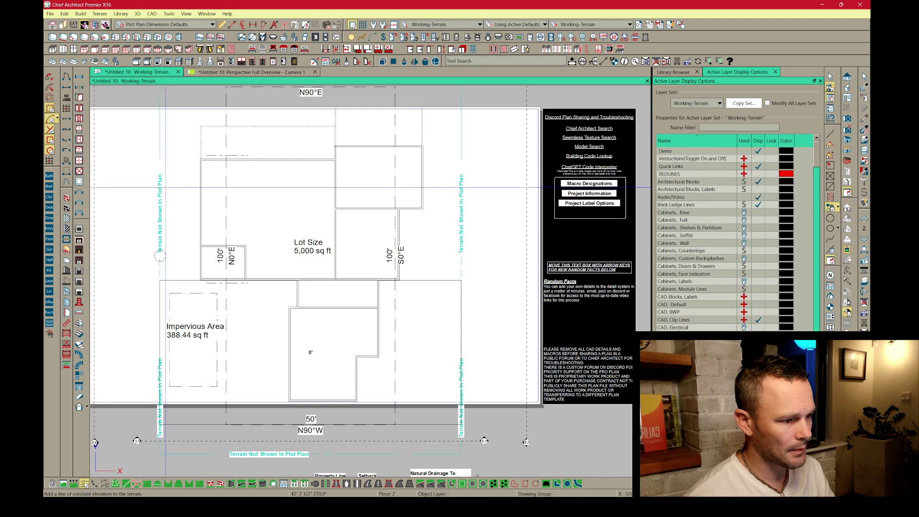
left_click_drag(160, 201, 464, 201)
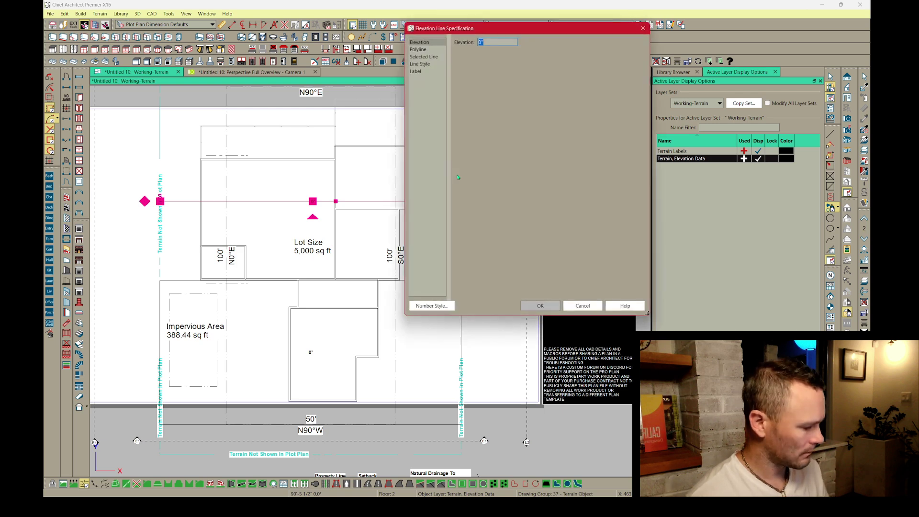
type("-5")
key("Return")
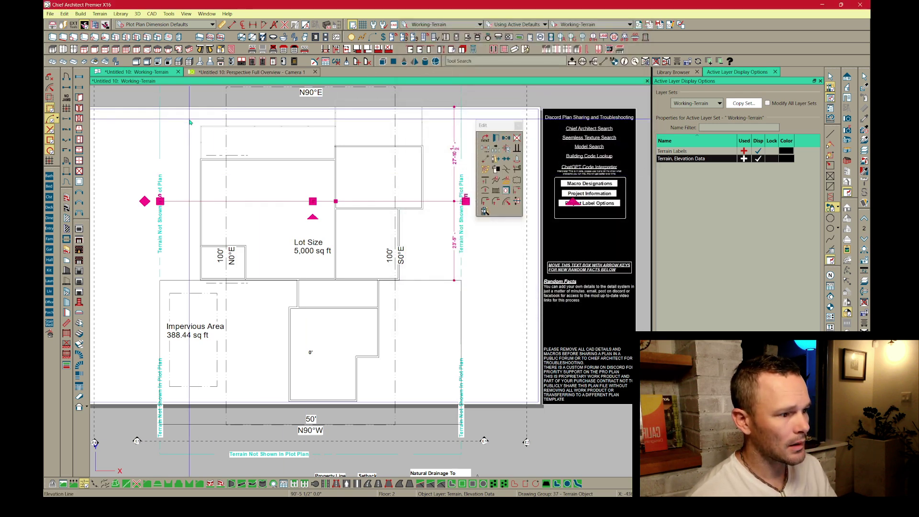
Draw another elevation line about 89 ft long across the terrain just above the house and give it a negative elevation.
left_click_drag(160, 114, 460, 114)
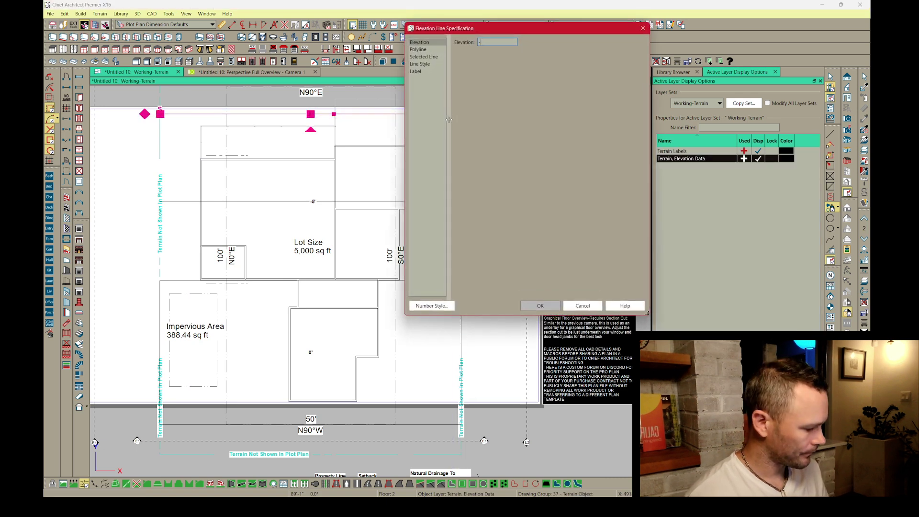
key("Return")
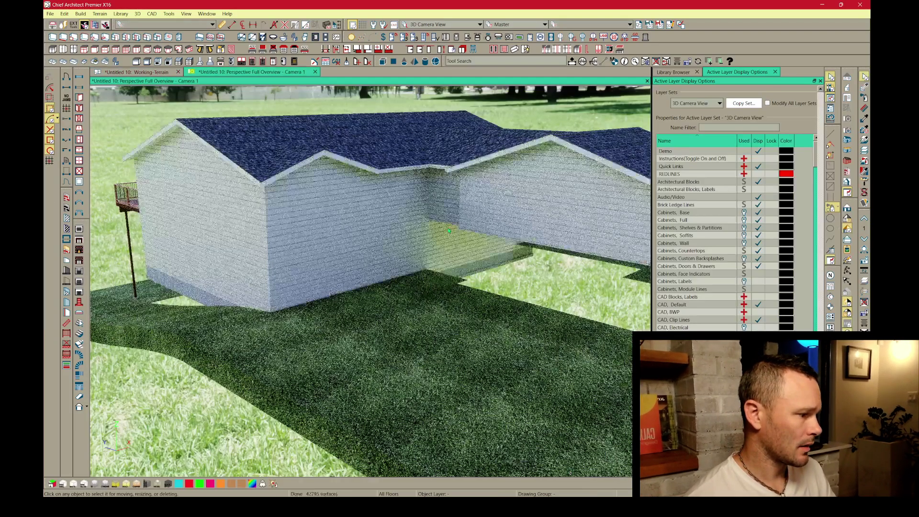
Adjust the terrain's non-automatic subfloor height above terrain, trying -96" with the building pad left unflattened.
middle_click_drag(458, 230, 441, 306)
left_click(441, 305)
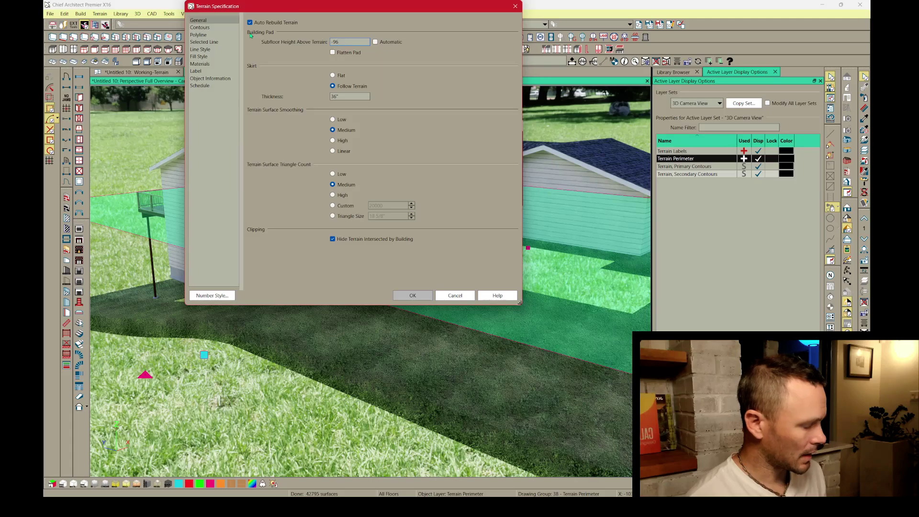
key("Return")
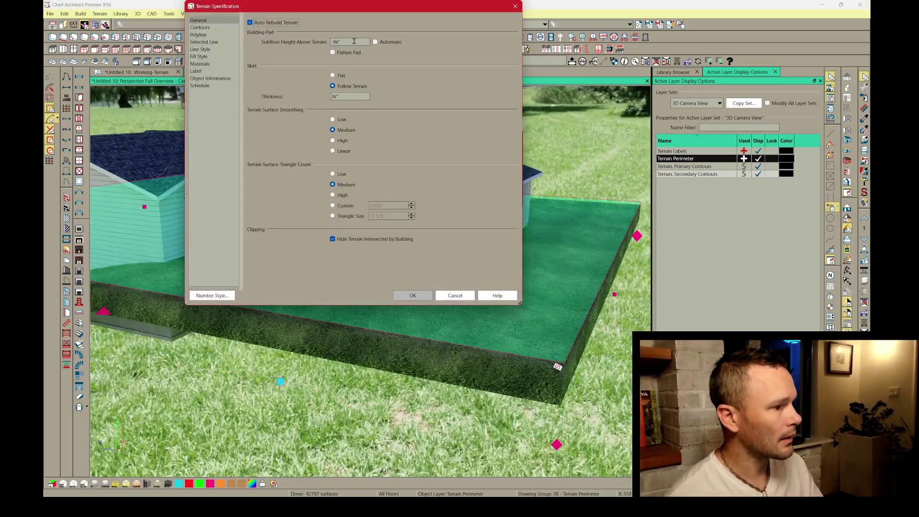
key("Return")
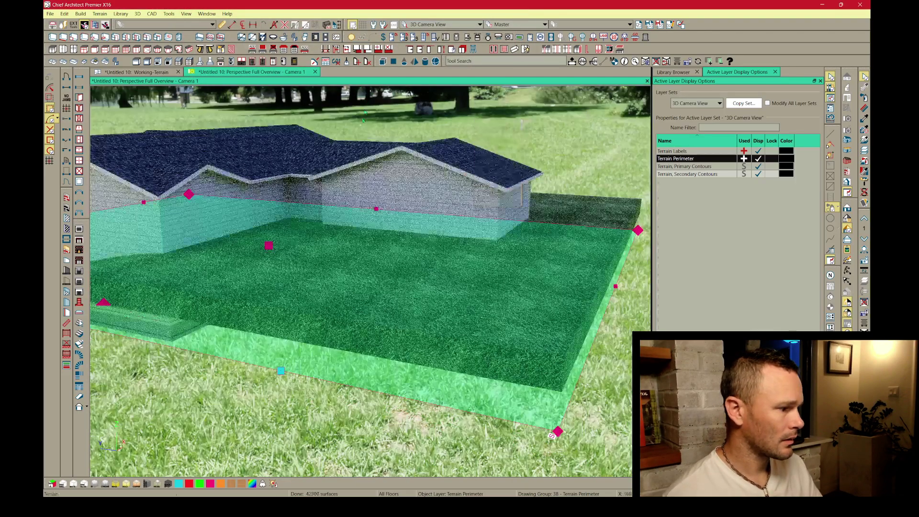
Change the outer railing of the gabled deck to the Post to Beam newel style.
middle_click_drag(321, 196, 422, 221)
left_click_drag(423, 221, 388, 237)
left_click(388, 237)
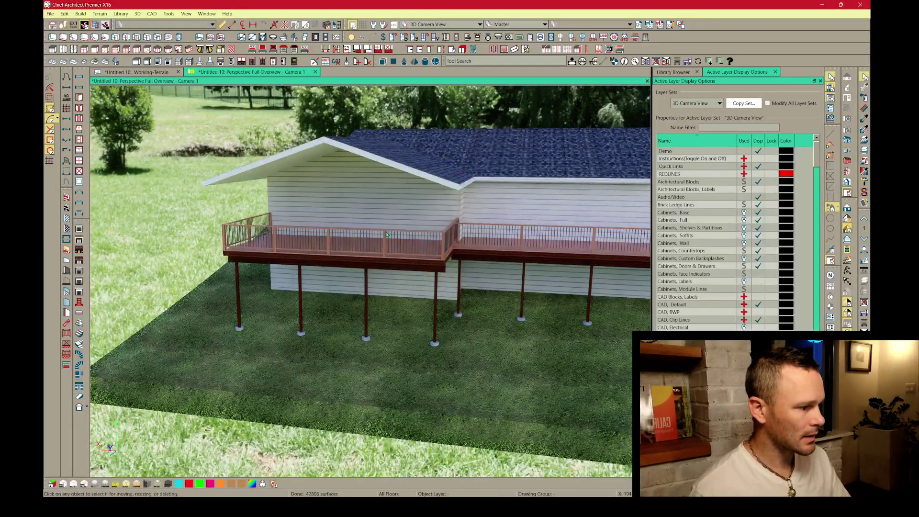
left_click(387, 236)
key("ctrl+e")
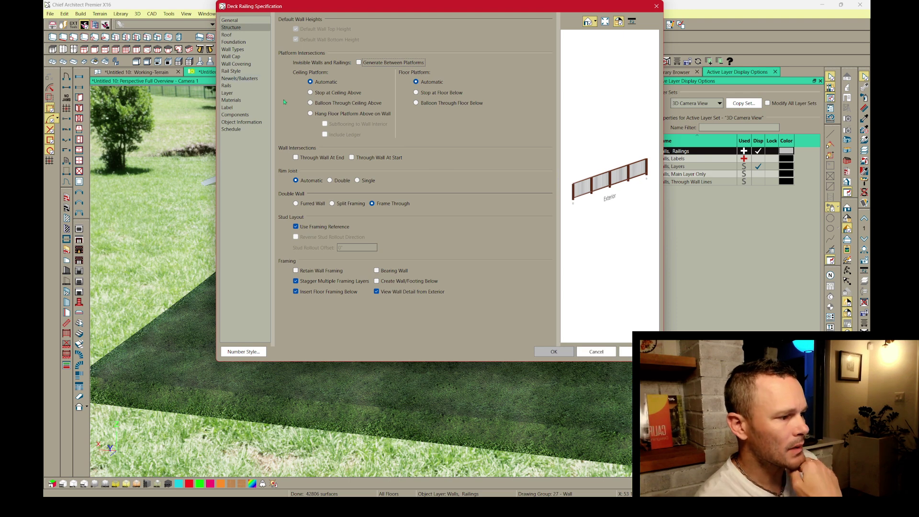
left_click(232, 72)
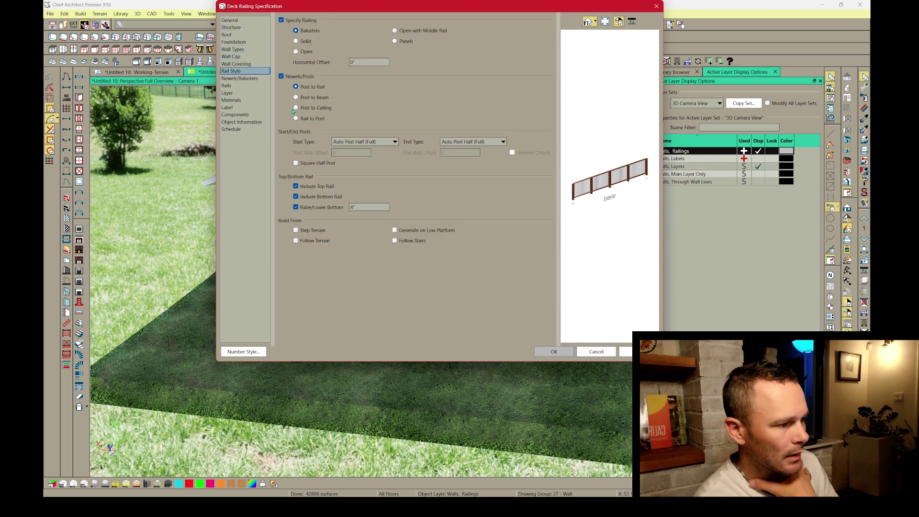
left_click(316, 98)
left_click(545, 350)
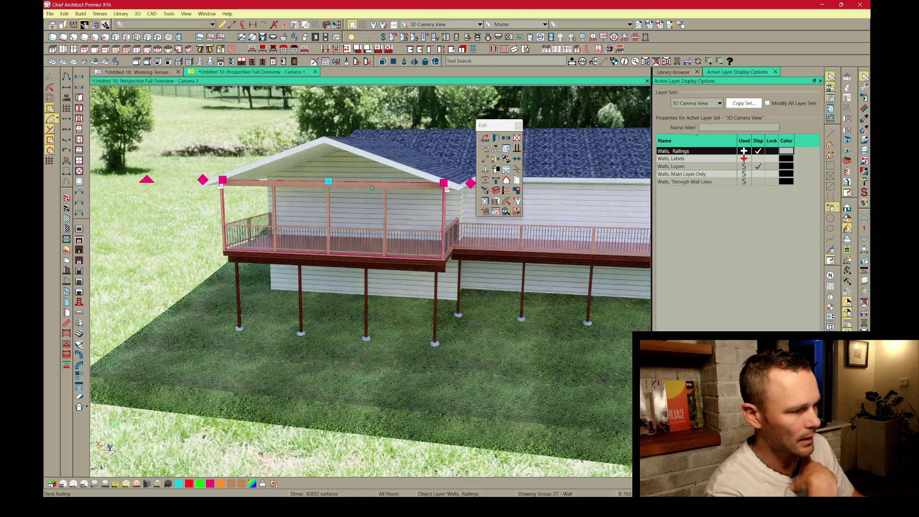
Duplicate the gabled deck railing's Deck Railing/Fence wall type and rename the copy "Heavy Timber to Rafter".
key("Tab")
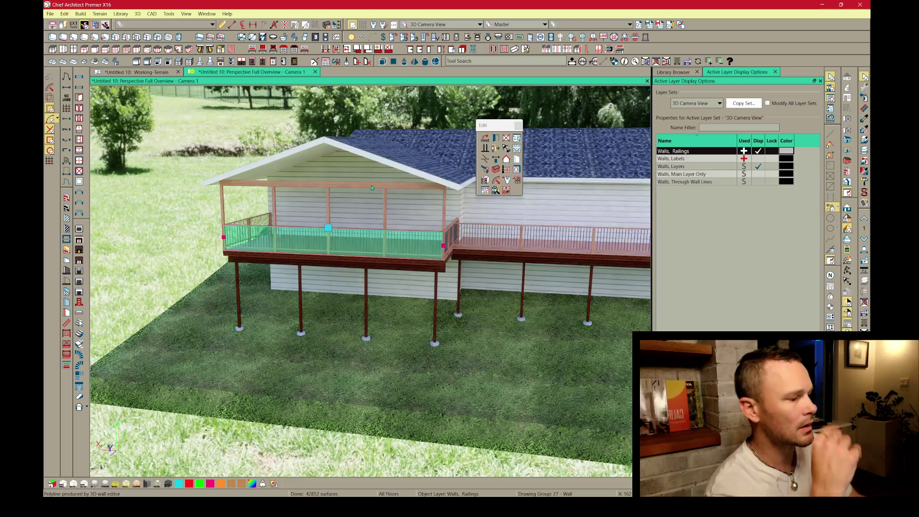
key("ctrl+e")
left_click(241, 50)
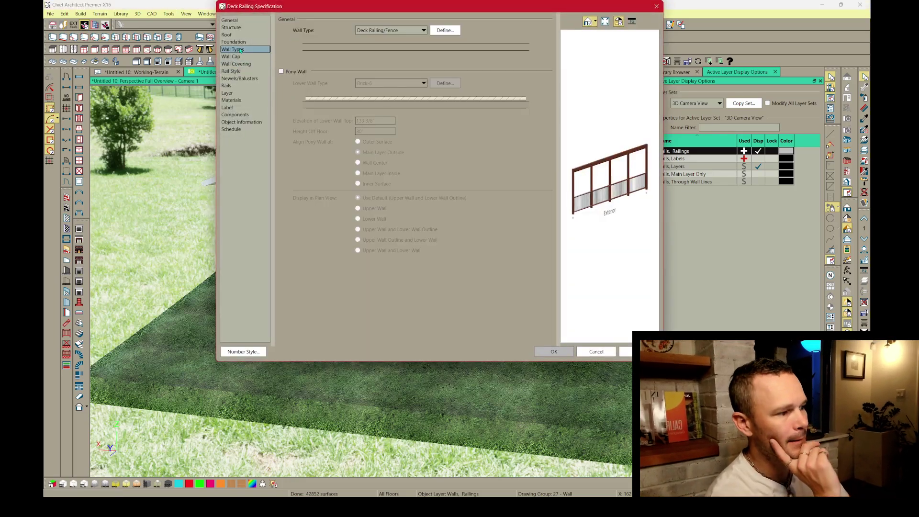
left_click(457, 30)
left_click(247, 39)
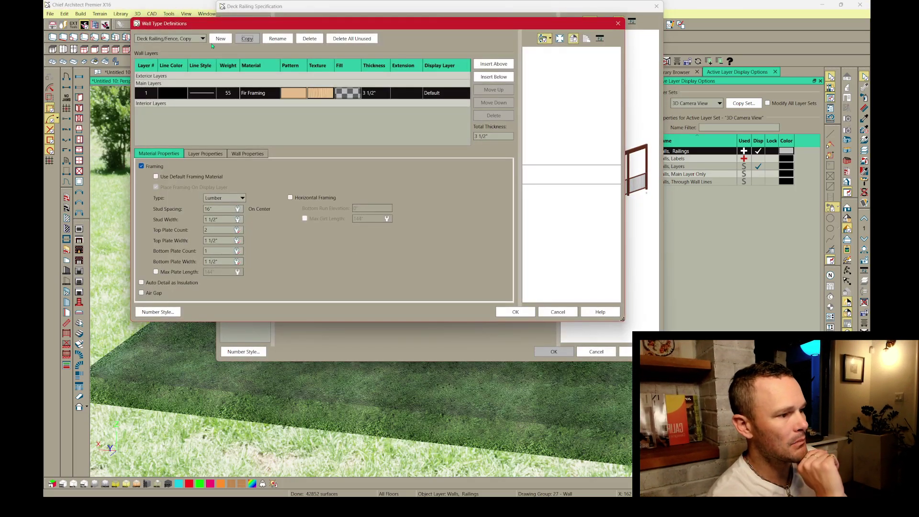
left_click(282, 39)
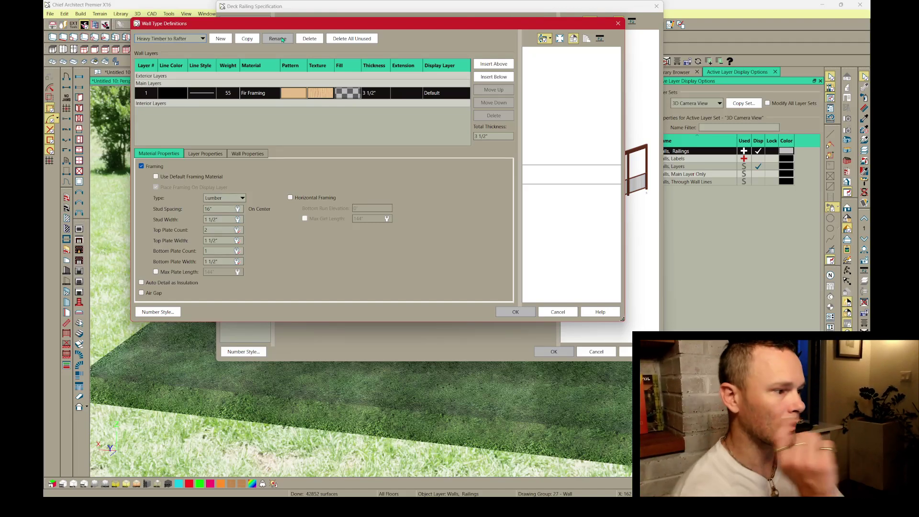
Set the wall type to 7 1/2" thickness, 96" stud spacing, 7 1/2" stud width, one 11 1/2" top plate and no bottom plates.
left_click(347, 120)
left_click(363, 96)
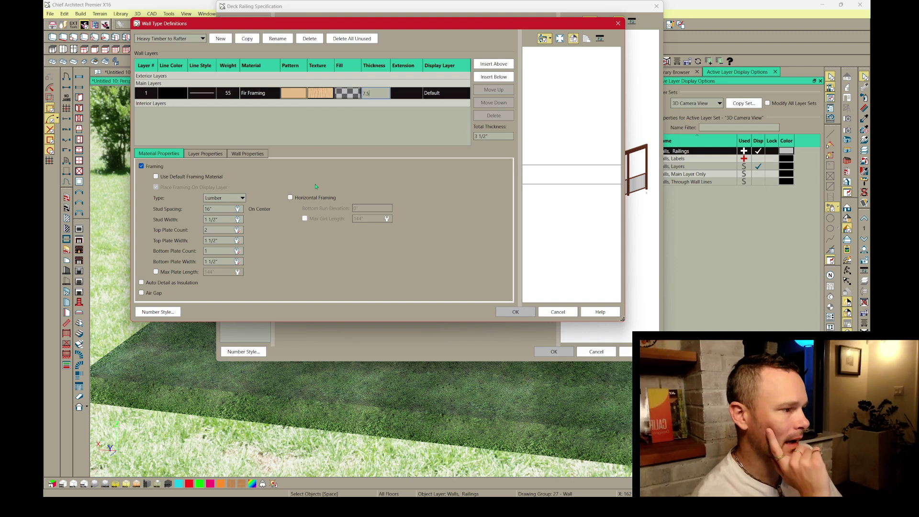
left_click(225, 229)
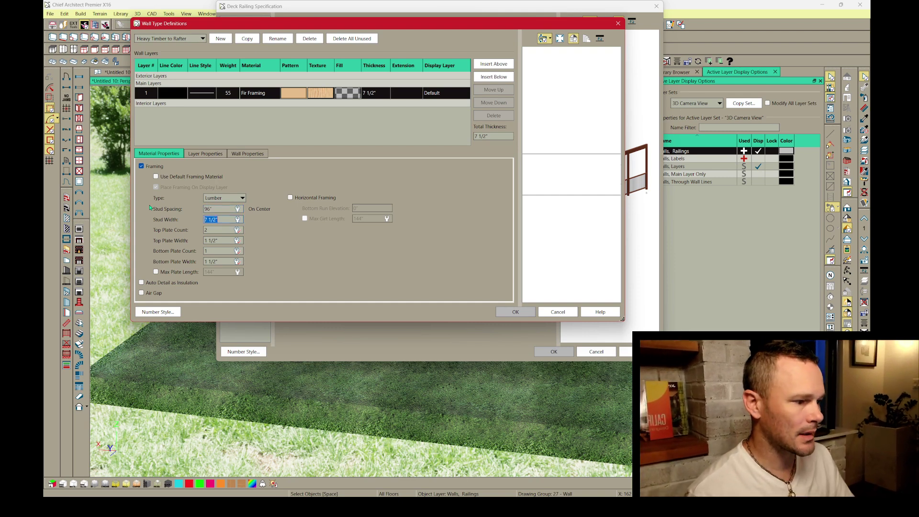
key("Tab")
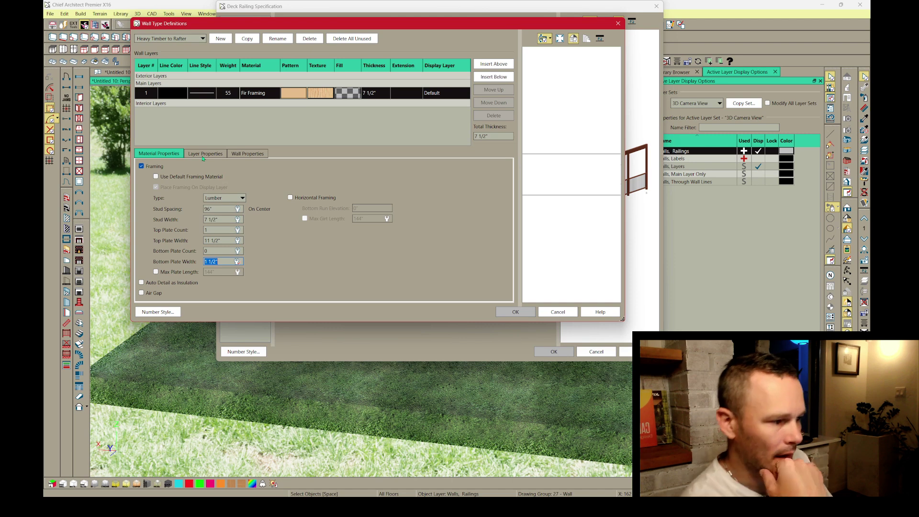
left_click(517, 312)
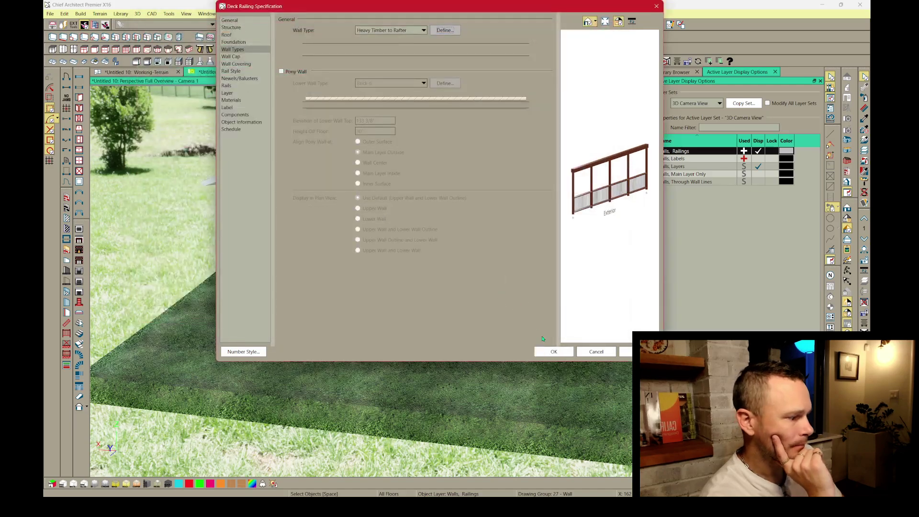
Turn off the Railing option so the gabled deck's outer railing becomes a full wall.
left_click(242, 28)
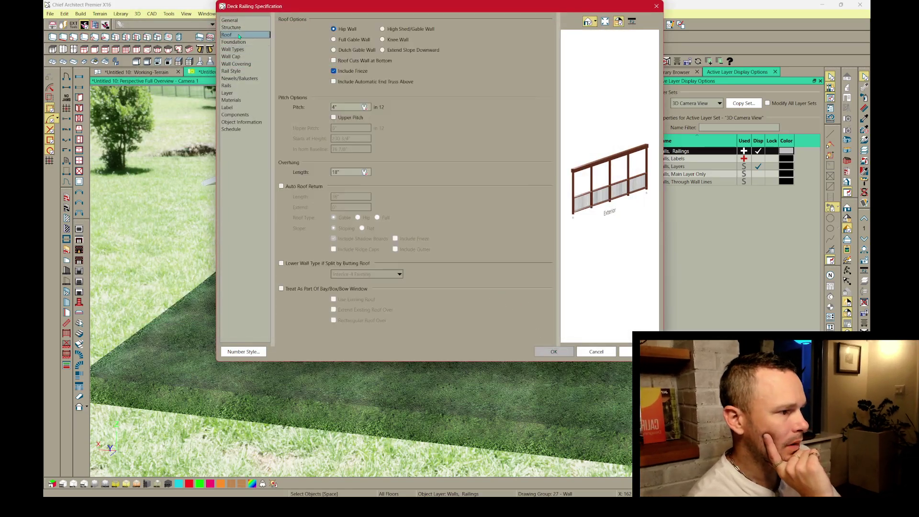
left_click(239, 21)
left_click(332, 41)
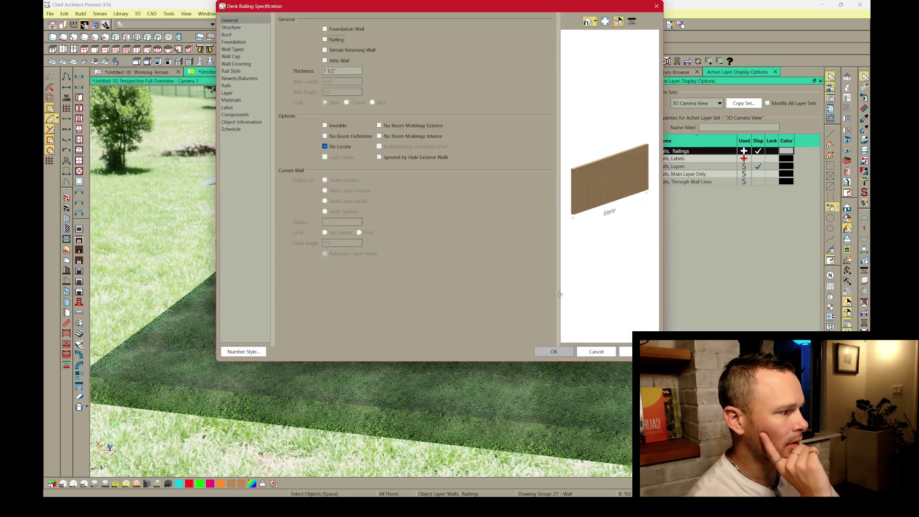
left_click(554, 351)
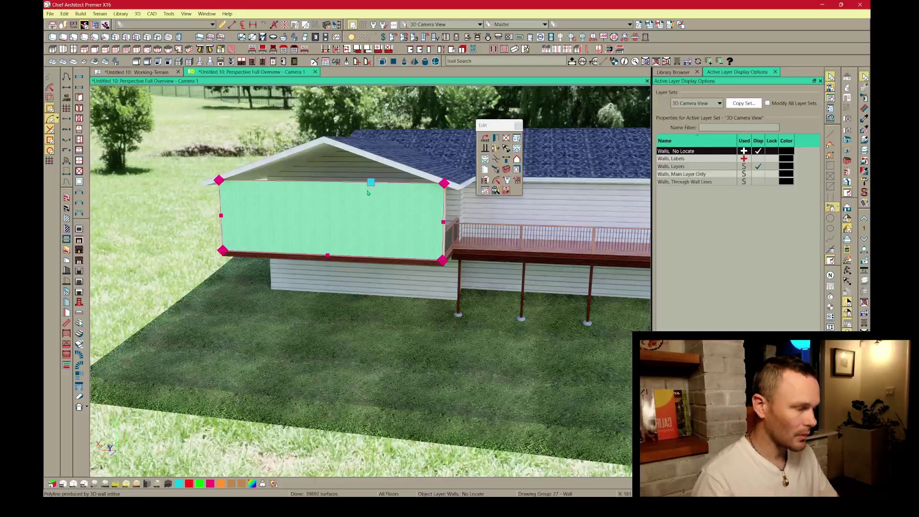
Adjust the converted deck wall's structure so it extends up to the gable roof.
double_click(367, 193)
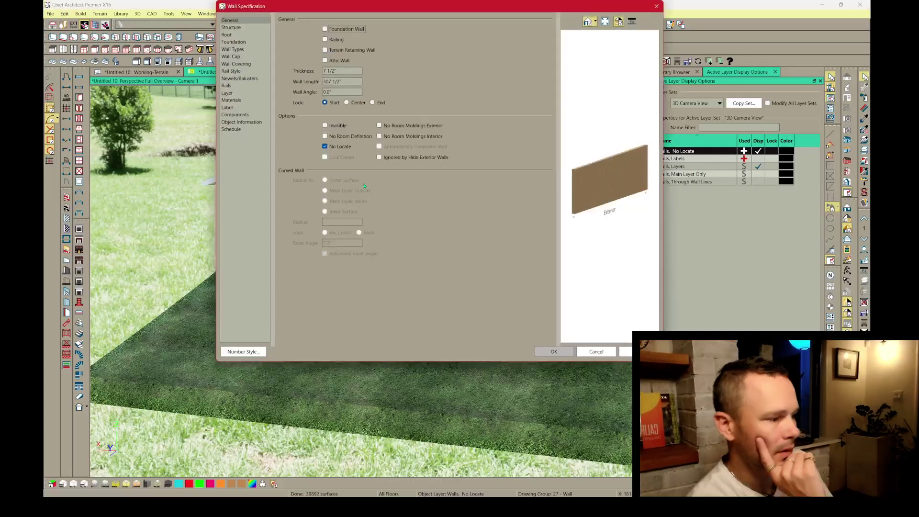
left_click(230, 28)
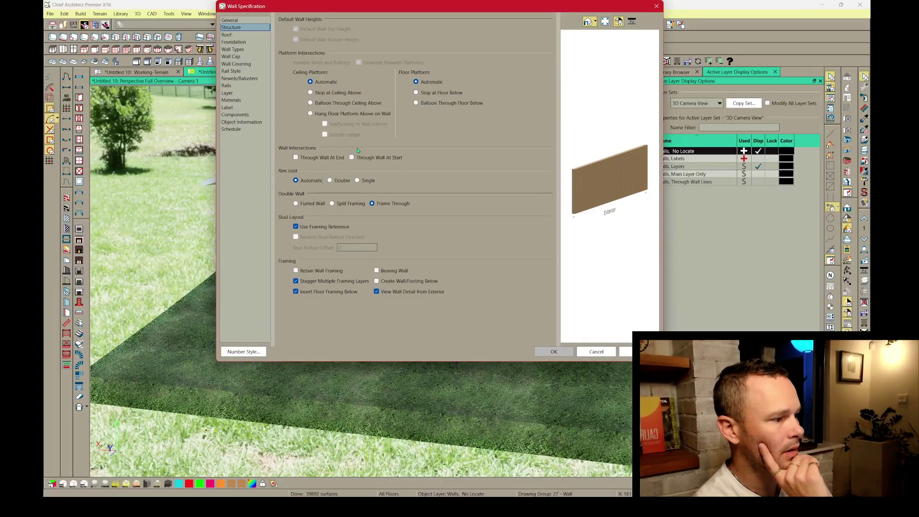
left_click(550, 351)
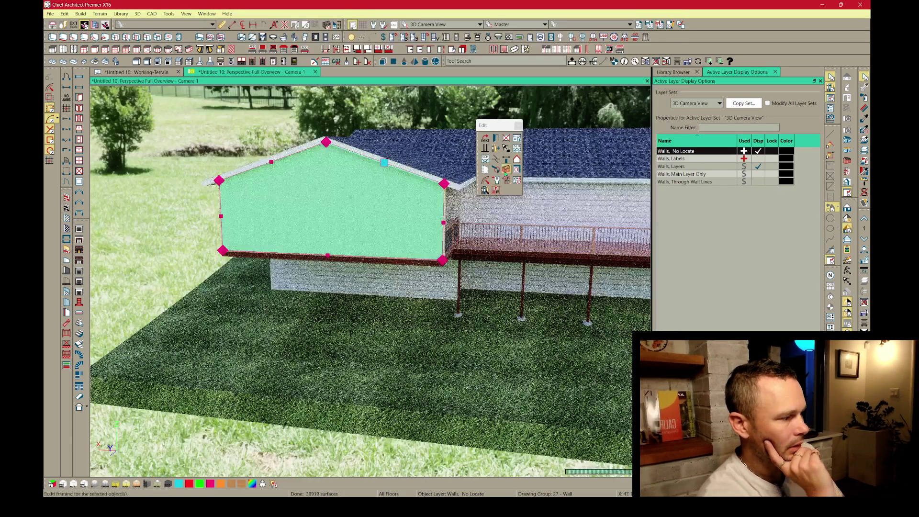
Build the wall framing for the gabled deck wall and view the heavy timber posts from the deck side.
left_click(505, 173)
left_click(449, 263)
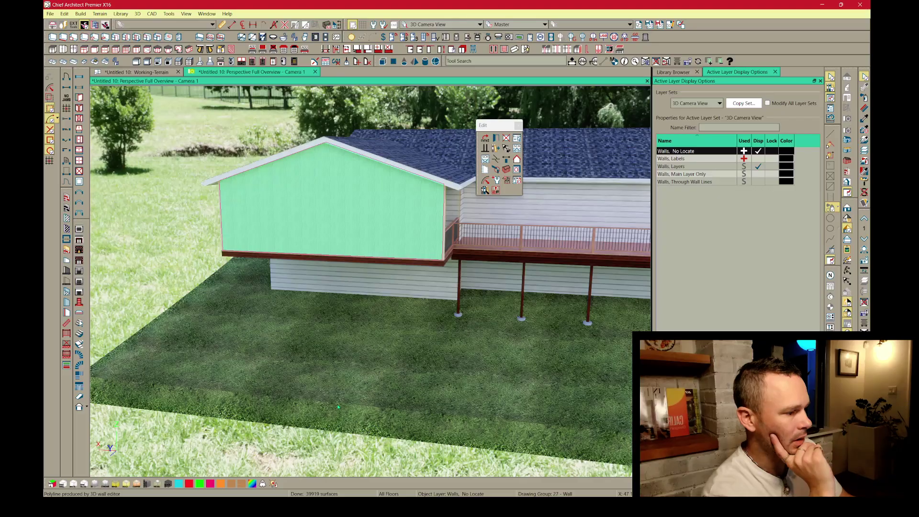
key("Escape")
scroll(412, 332, "down", 1)
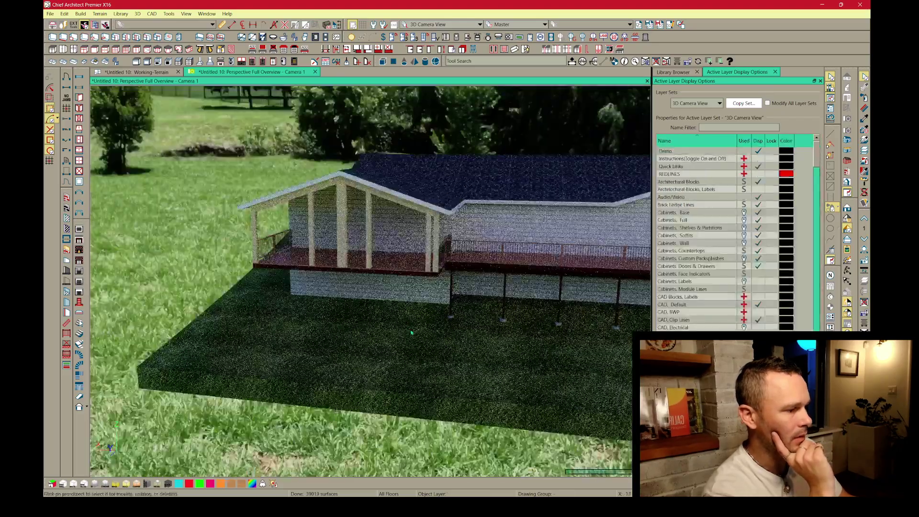
middle_click_drag(374, 290, 381, 280)
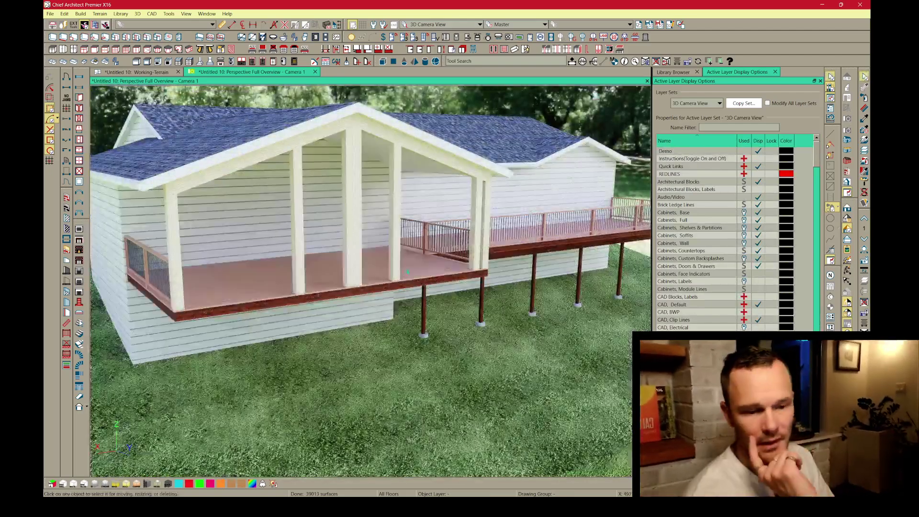
Return to the floor plan and switch it from the terrain view to the Working-Plan view.
left_click(156, 72)
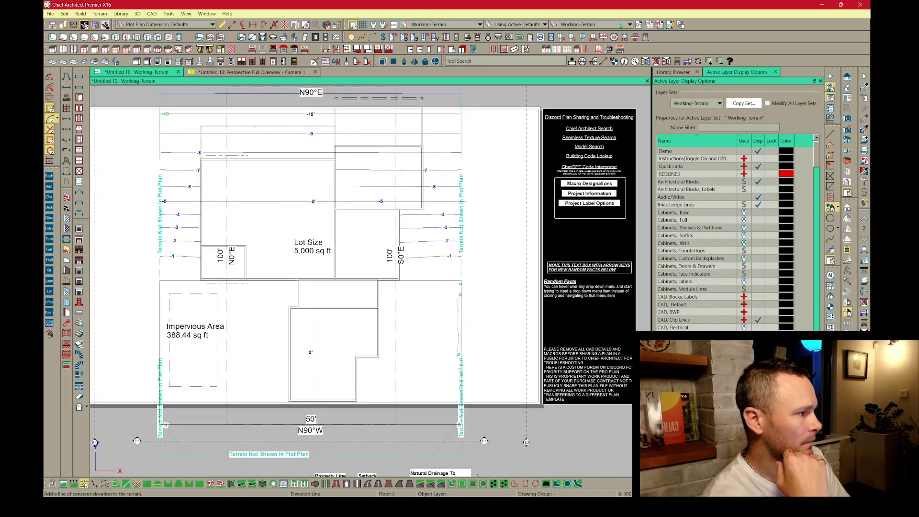
left_click(618, 25)
left_click(577, 65)
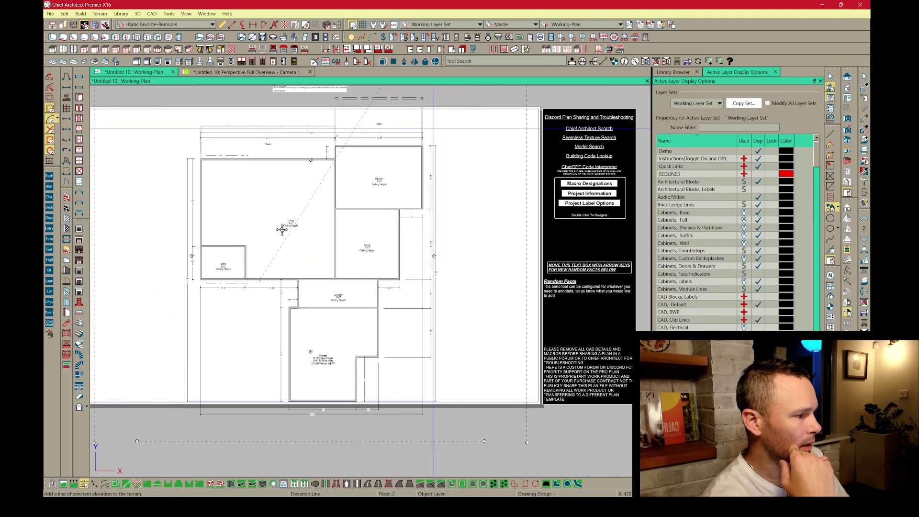
Copy the side railing of the deck above the kitchen and place it along the deck's outer edge from the corner.
middle_click_drag(367, 140, 372, 332)
left_click(429, 289)
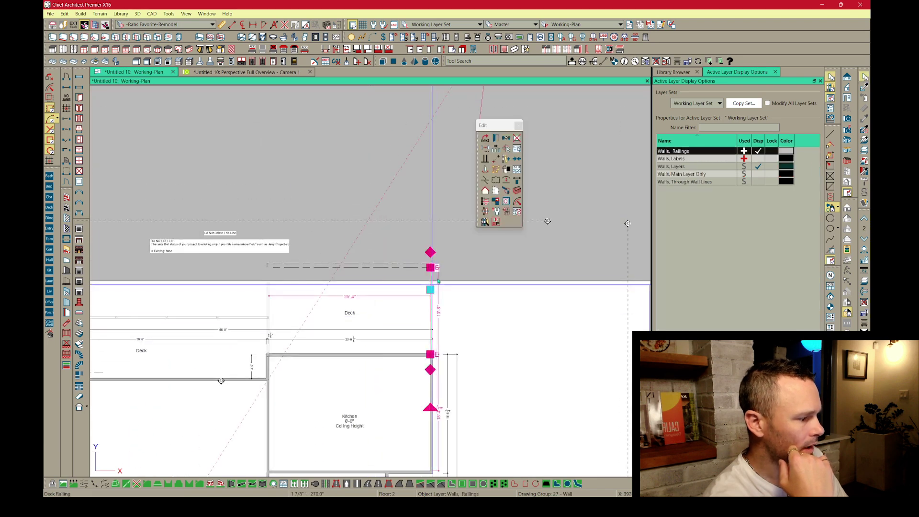
scroll(452, 261, "up", 2)
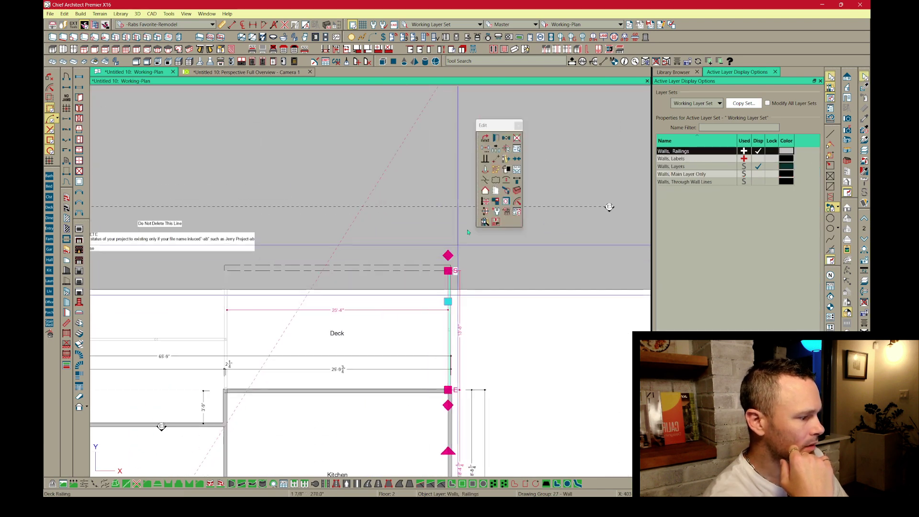
left_click(505, 141)
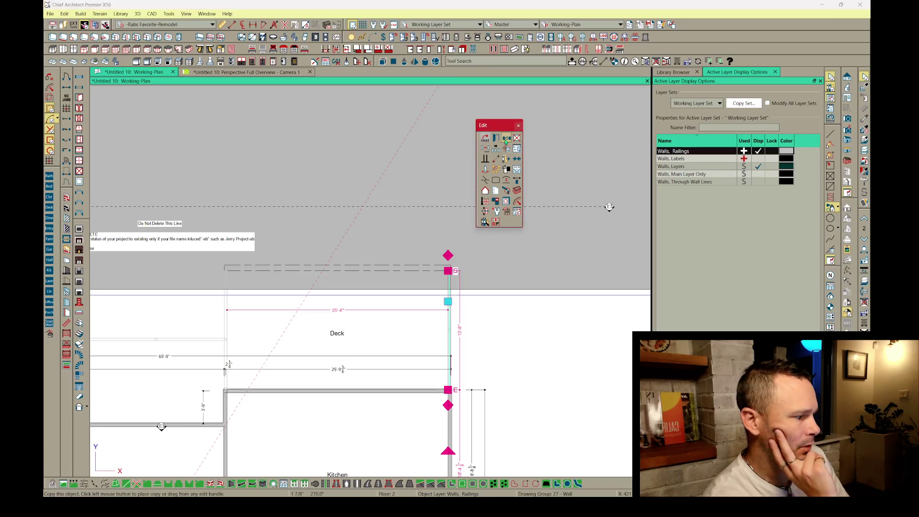
left_click_drag(448, 301, 448, 280)
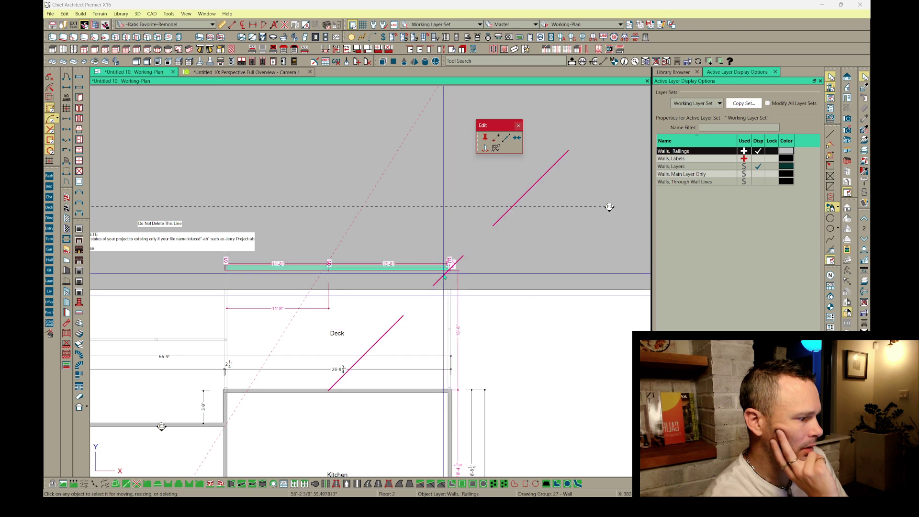
left_click(444, 274)
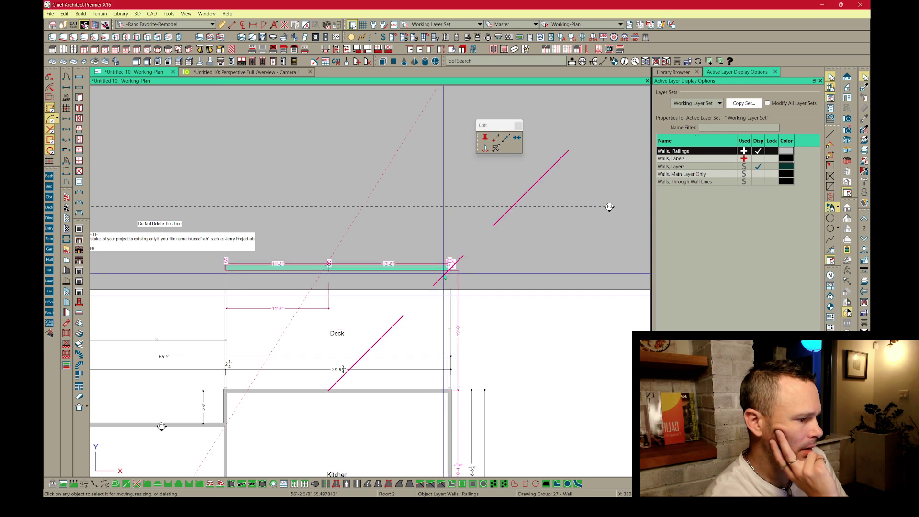
Set the copied railing on the deck's outer edge to No Room Definition and No Locate.
left_click(362, 271)
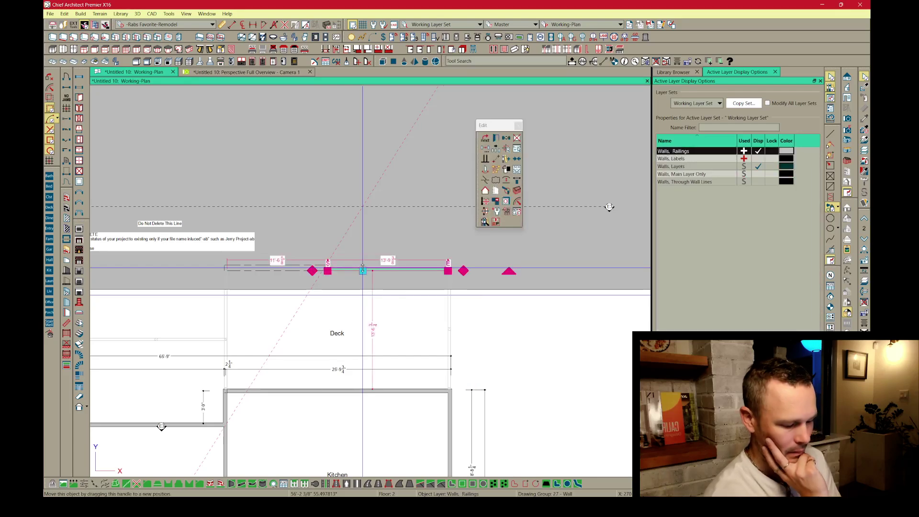
double_click(363, 269)
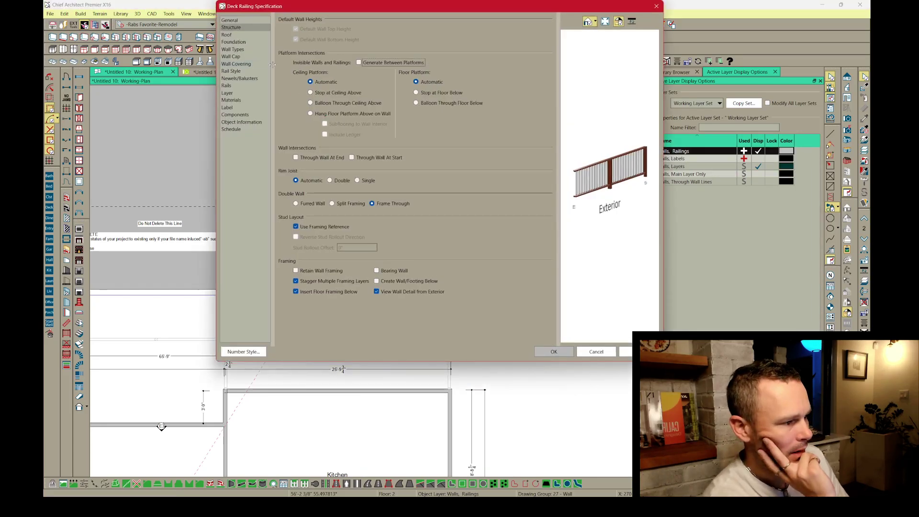
left_click(229, 20)
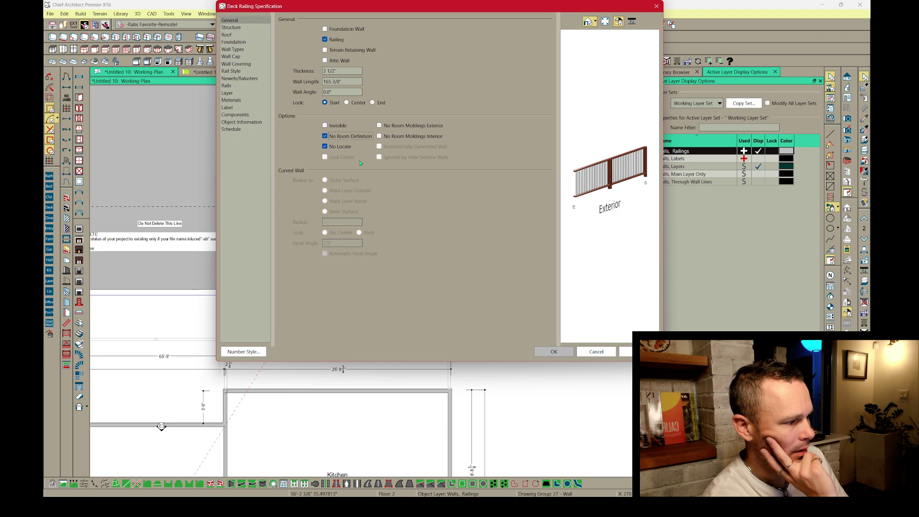
left_click(553, 352)
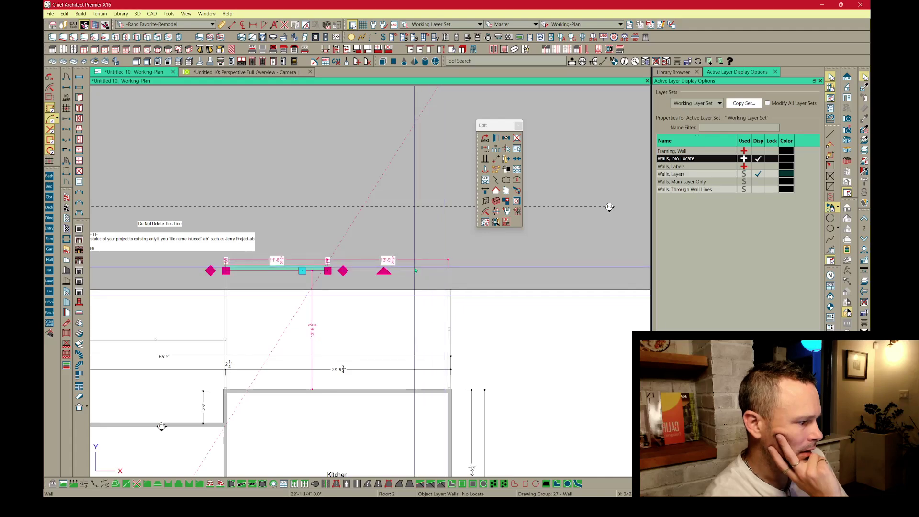
Stretch the No Locate wall along the deck's outer edge so it spans to the far corner.
left_click_drag(328, 271, 227, 272)
left_click(318, 267)
left_click_drag(328, 270, 449, 275)
left_click(546, 311)
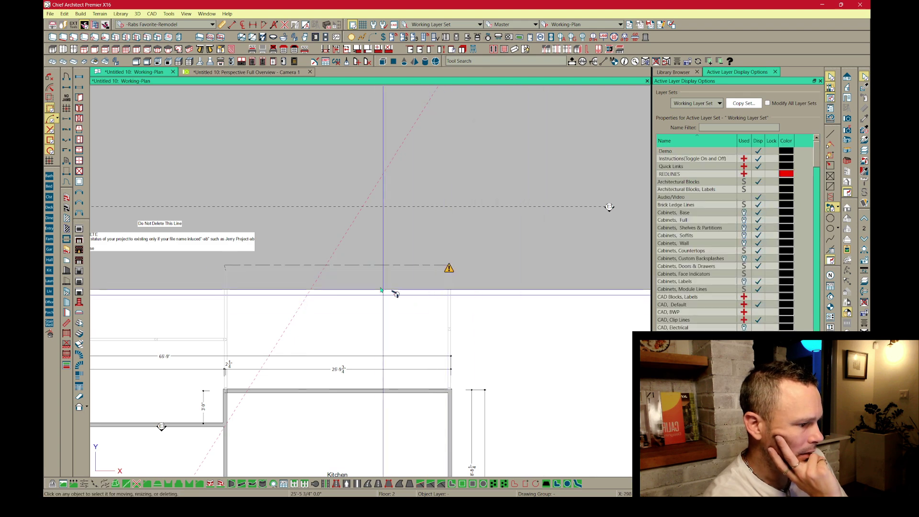
In the 3D camera view, edit the newels of the gabled deck's front railing and move the first intermediate newel nearer the corner post.
left_click(268, 72)
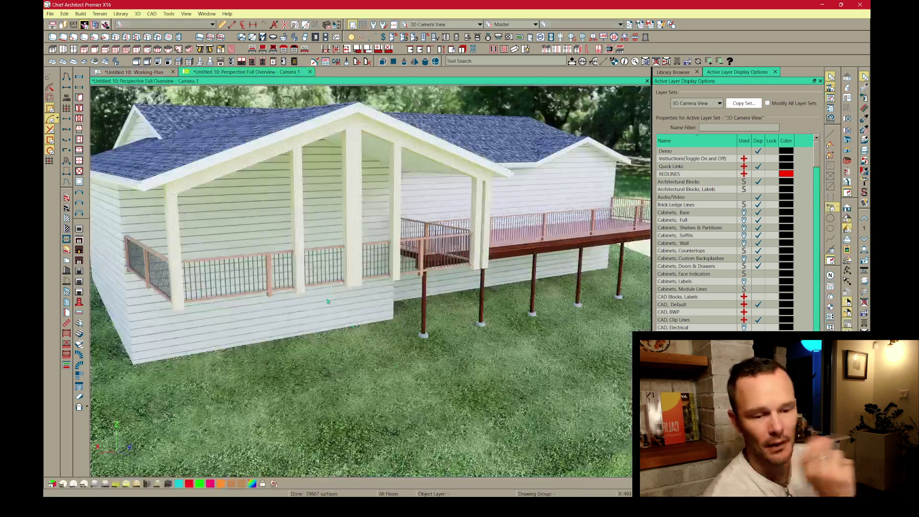
left_click(287, 272)
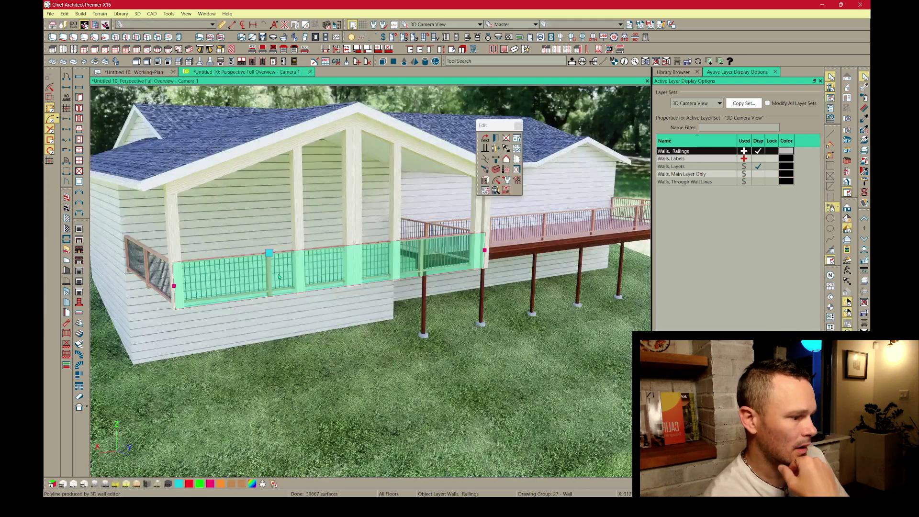
left_click(506, 171)
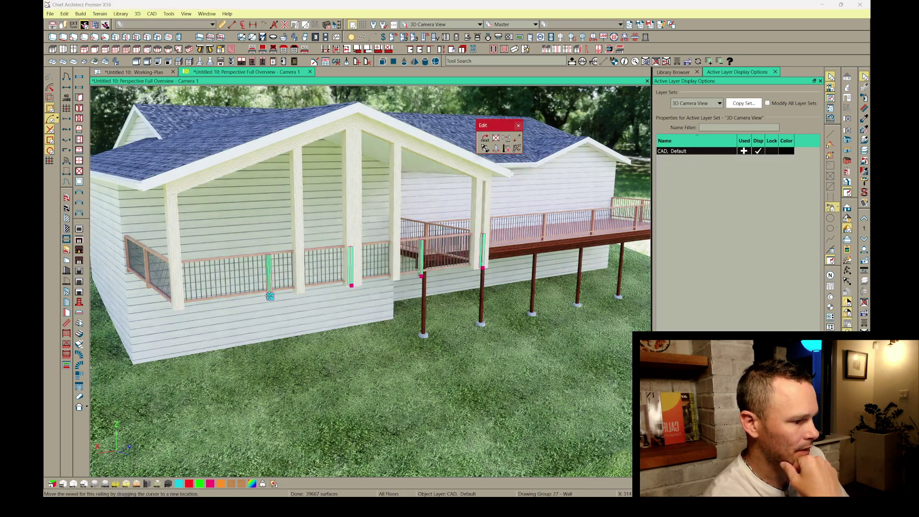
left_click_drag(270, 296, 237, 300)
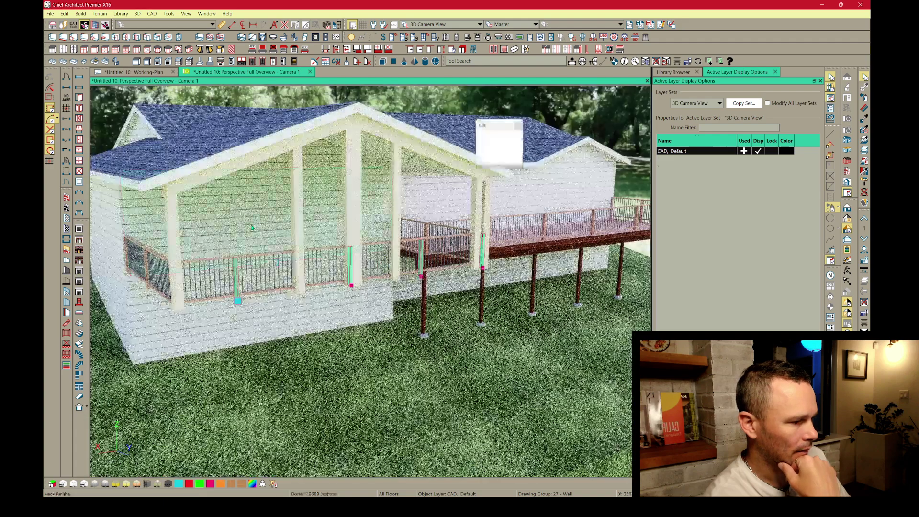
left_click(251, 227)
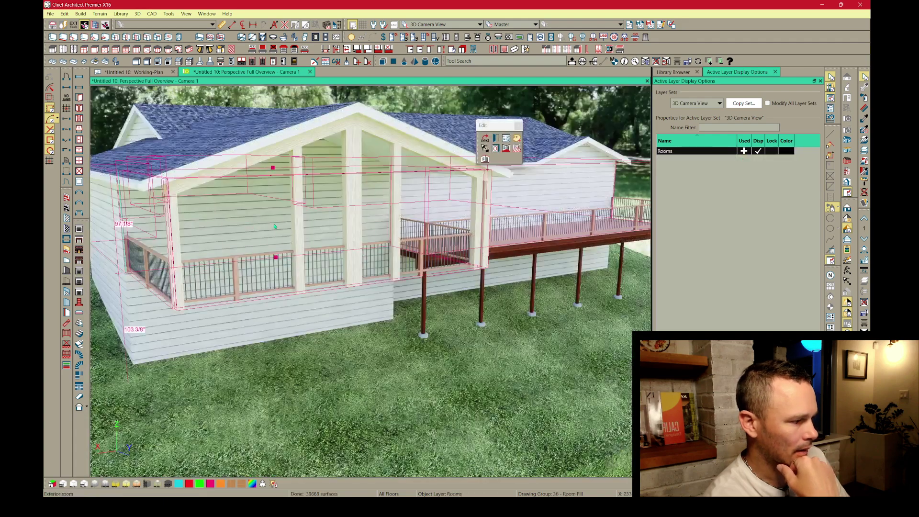
left_click(211, 254)
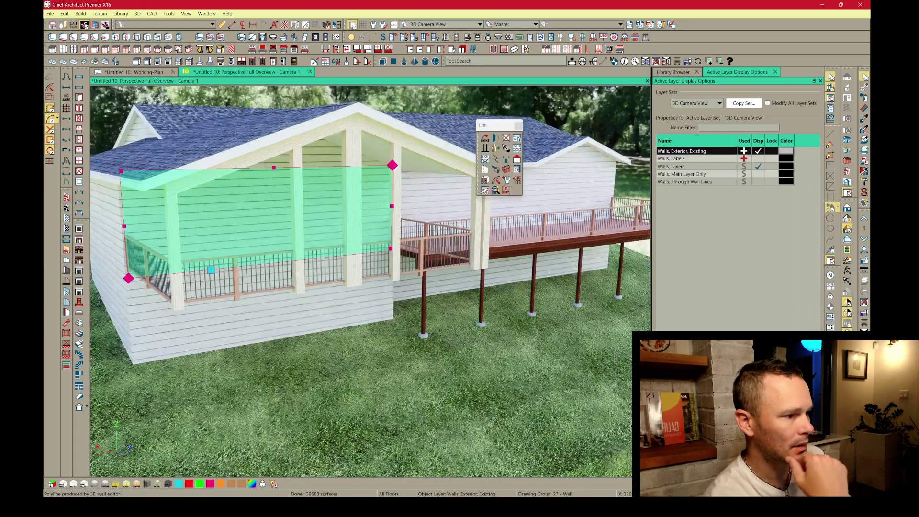
Return to the floor plan and resolve the wall connection at the deck's outer corner so the railings enclose the Deck room.
left_click(153, 73)
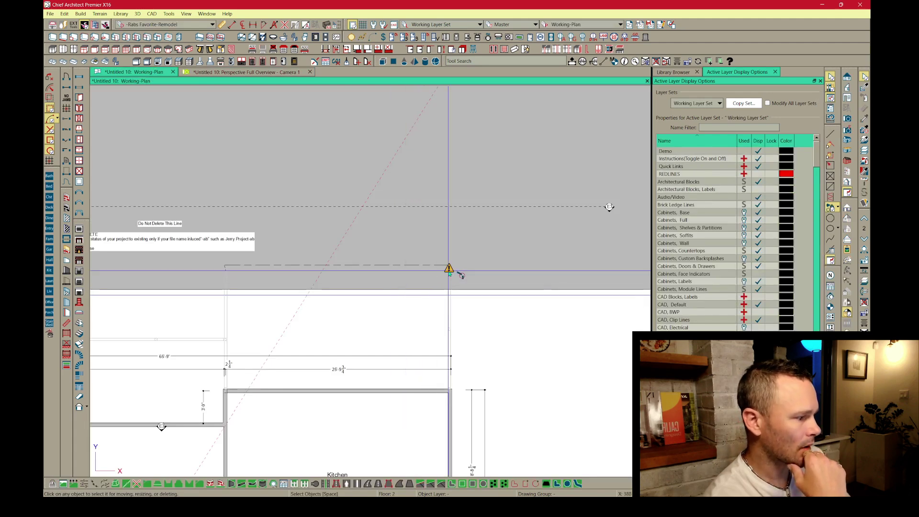
right_click(449, 271)
left_click(495, 277)
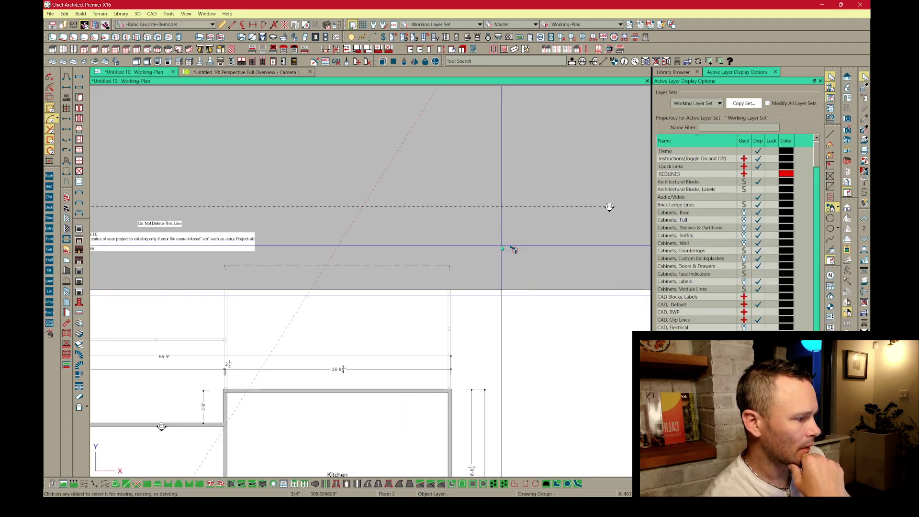
scroll(449, 268, "up", 5)
left_click(461, 262)
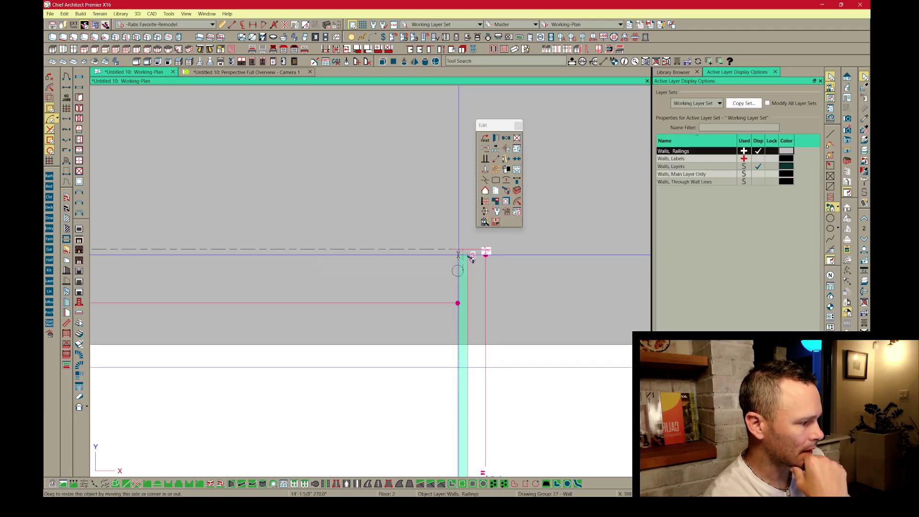
scroll(472, 259, "down", 4)
left_click(304, 371)
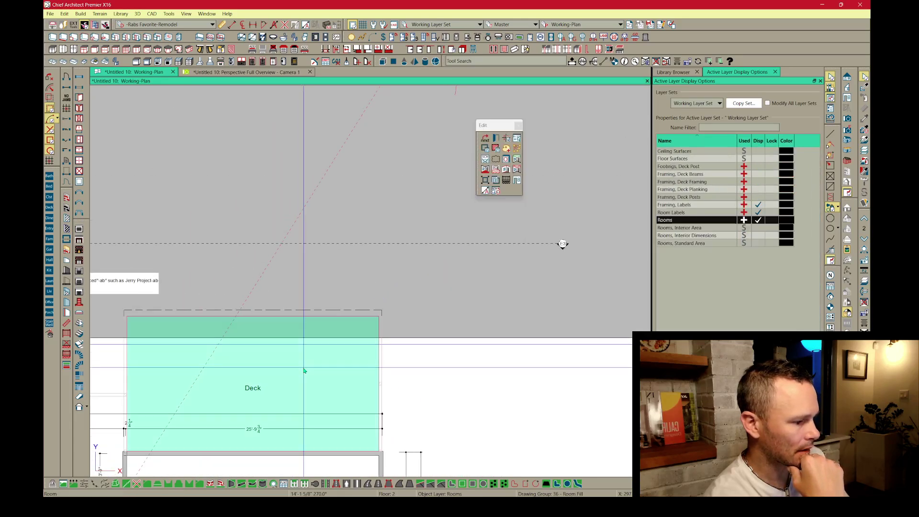
Return to the 3D camera view and inspect the deck platform, railings and the center and end timber posts.
left_click(218, 73)
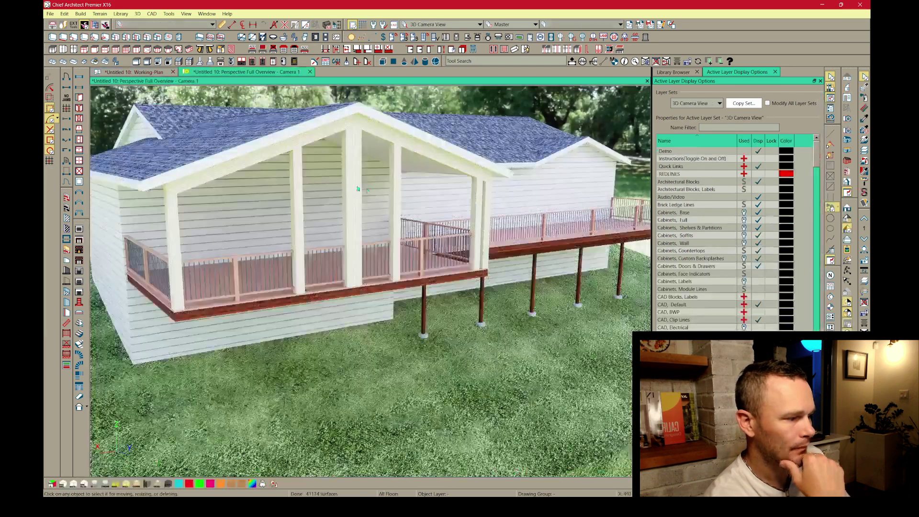
left_click(350, 197)
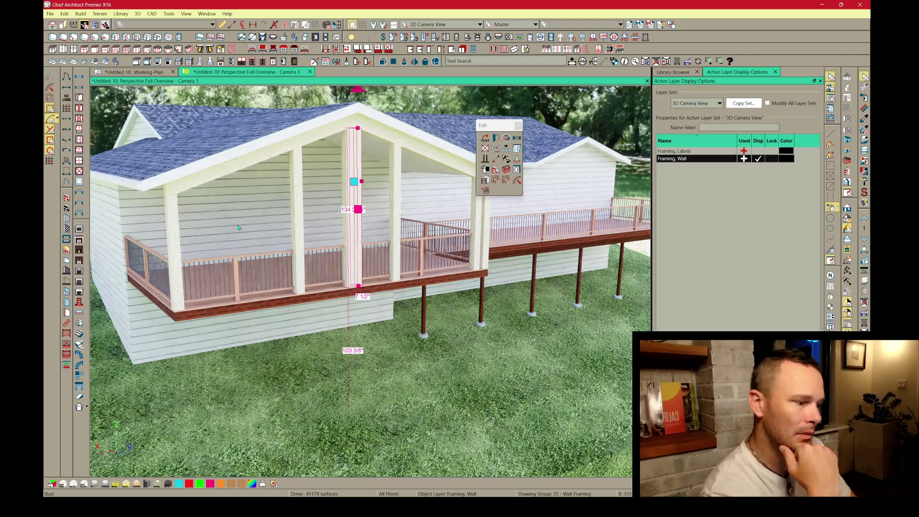
scroll(398, 267, "down", 4)
key("Escape")
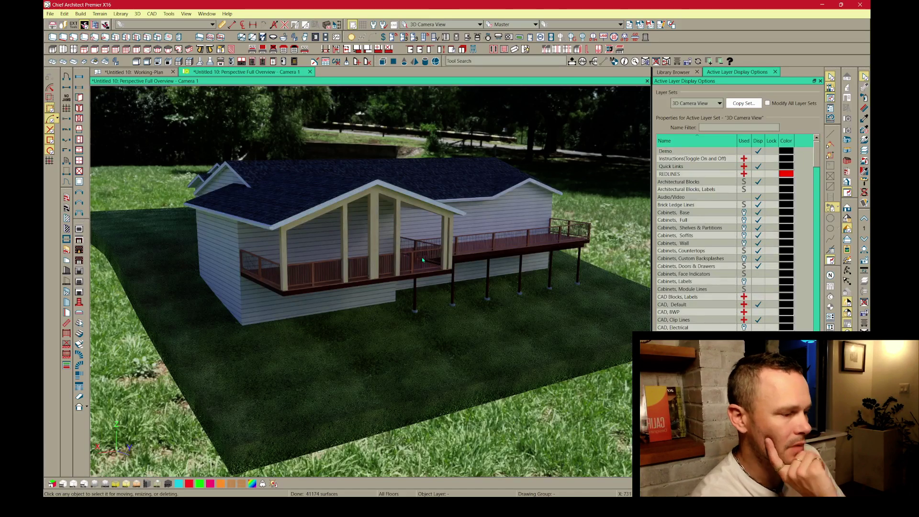
left_click(445, 232)
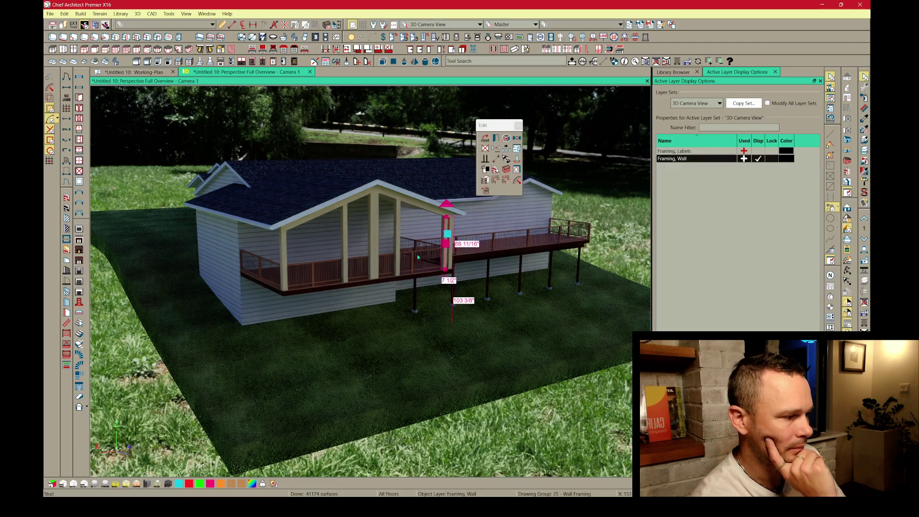